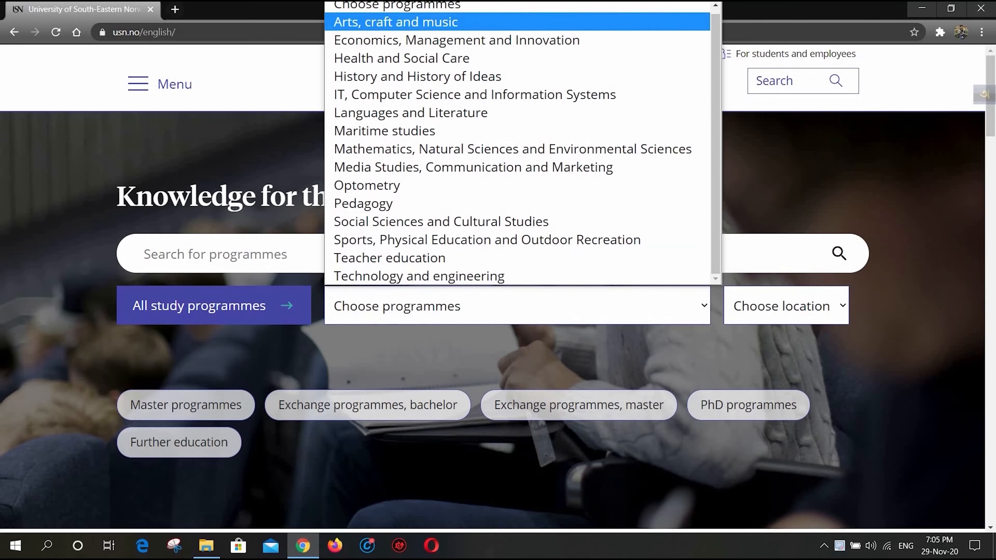
- List the IT, Computer Science and Information Systems programmes and filter them to the Master's degree level
click(464, 101)
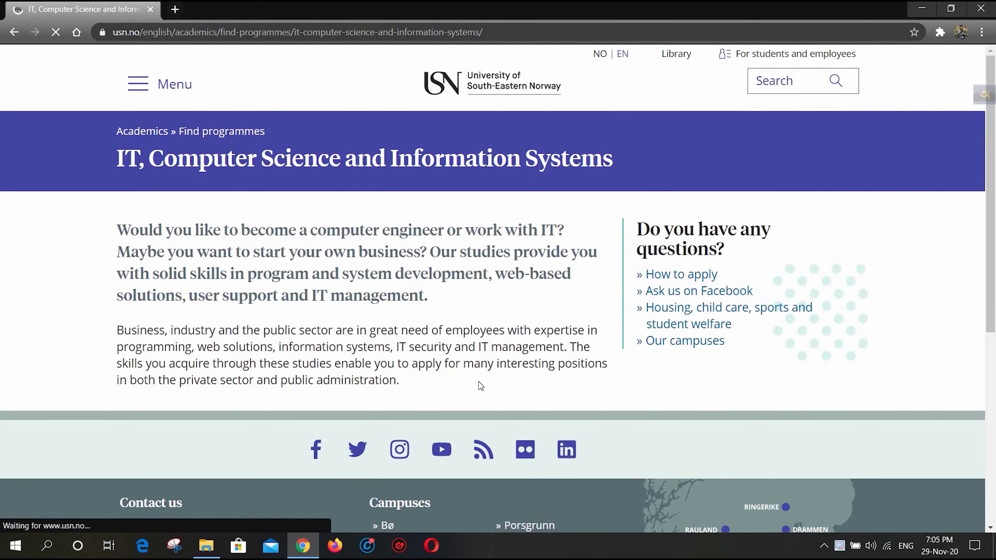
scroll(478, 381, down, 4)
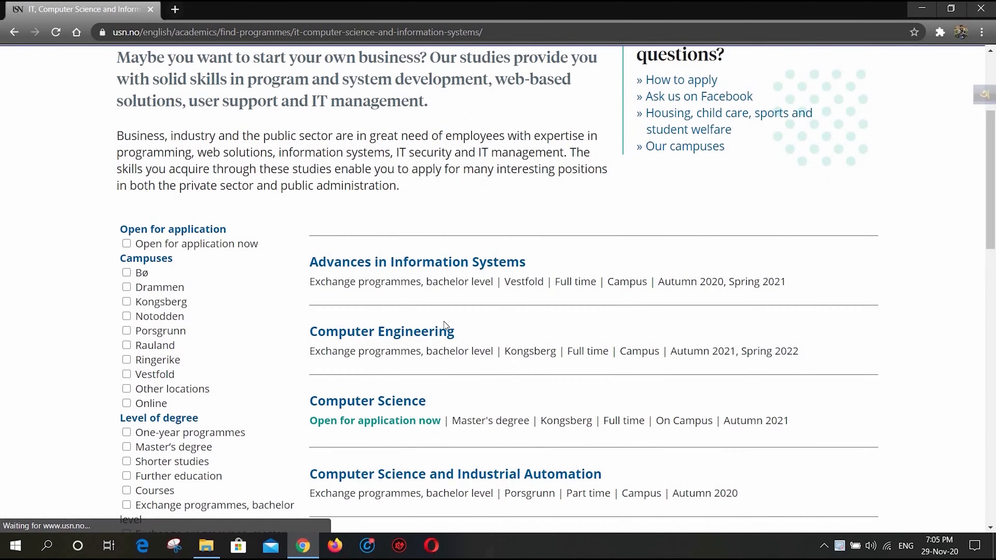
drag(100, 207, 157, 104)
scroll(126, 241, up, 5)
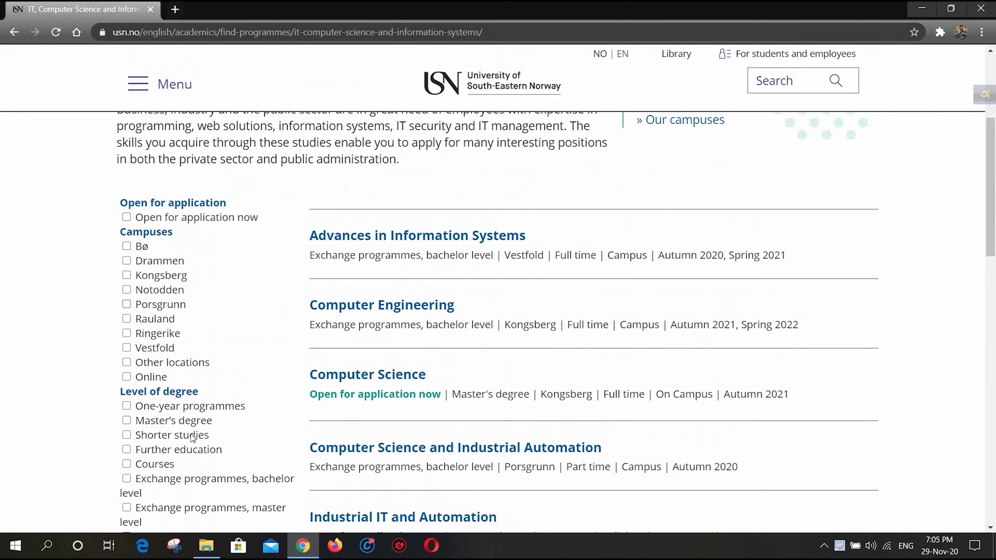
click(127, 421)
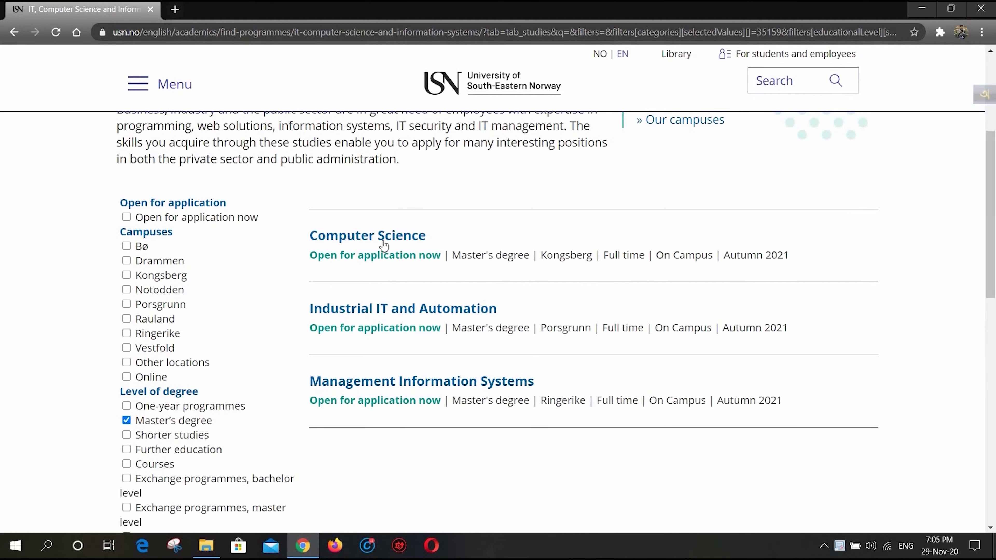
- Open the Computer Science master's programme and go to its Admission requirements section
click(346, 241)
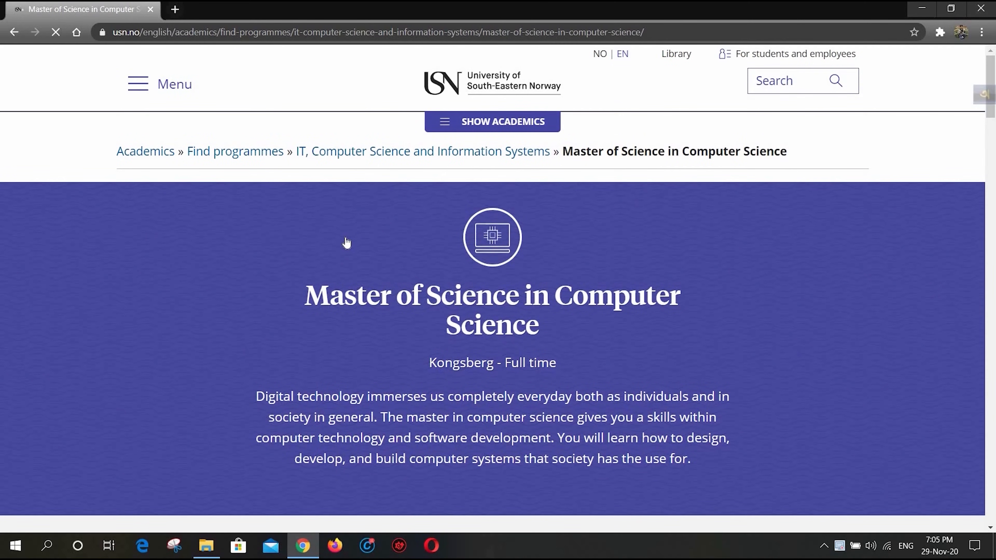
scroll(371, 318, down, 10)
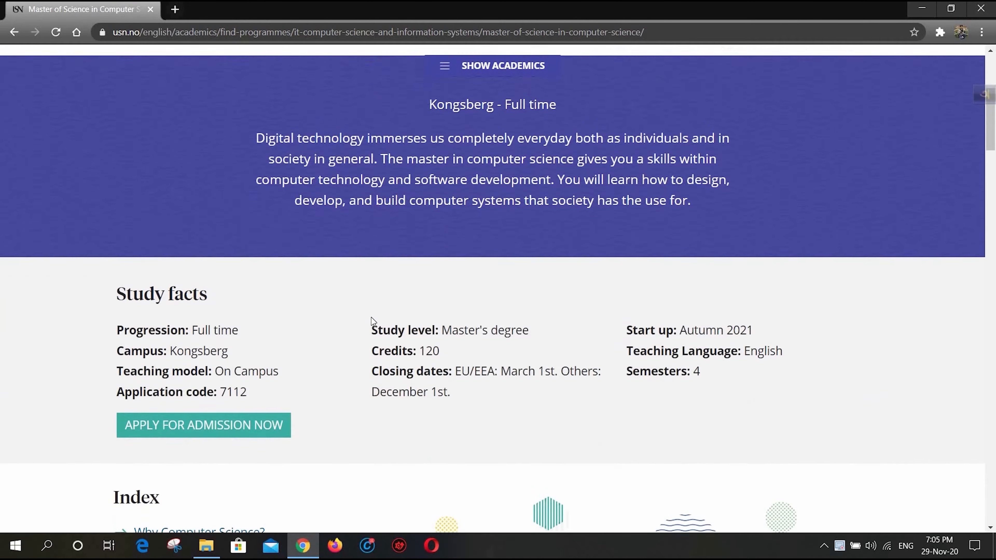
scroll(371, 319, down, 1)
scroll(404, 289, down, 5)
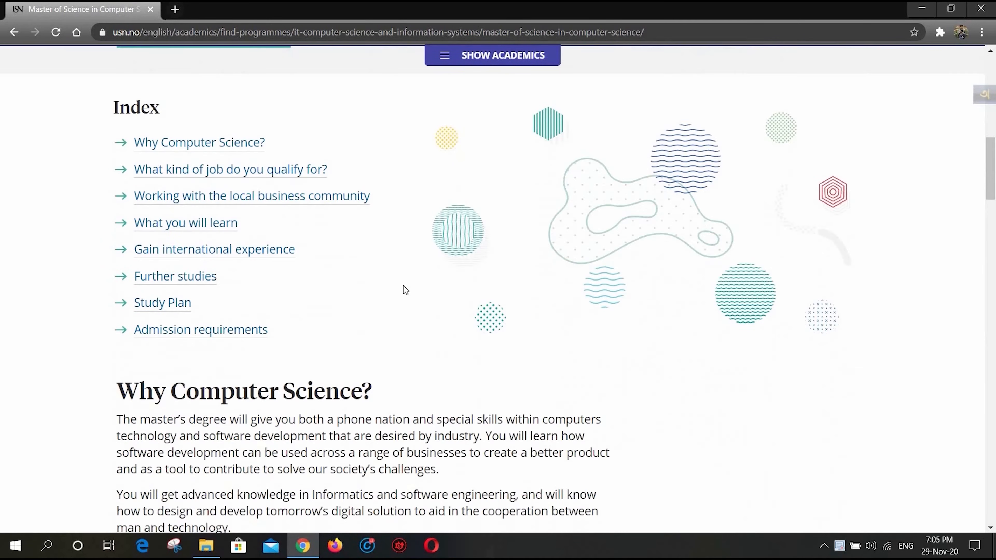
click(198, 330)
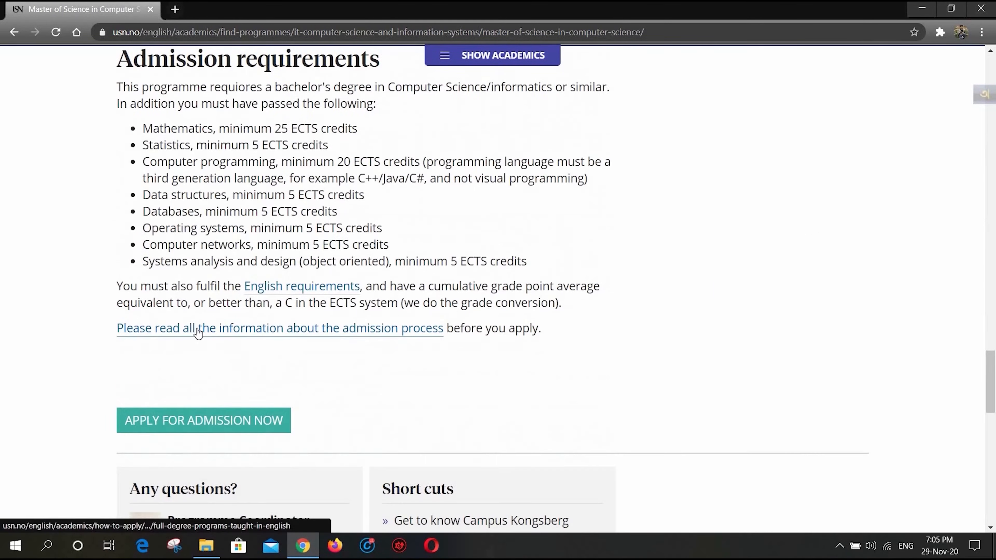
- Examine the programme's admission requirements, highlighting the text from the bachelor's degree condition through the admission process note
drag(118, 87, 176, 104)
drag(249, 145, 480, 287)
drag(559, 332, 112, 76)
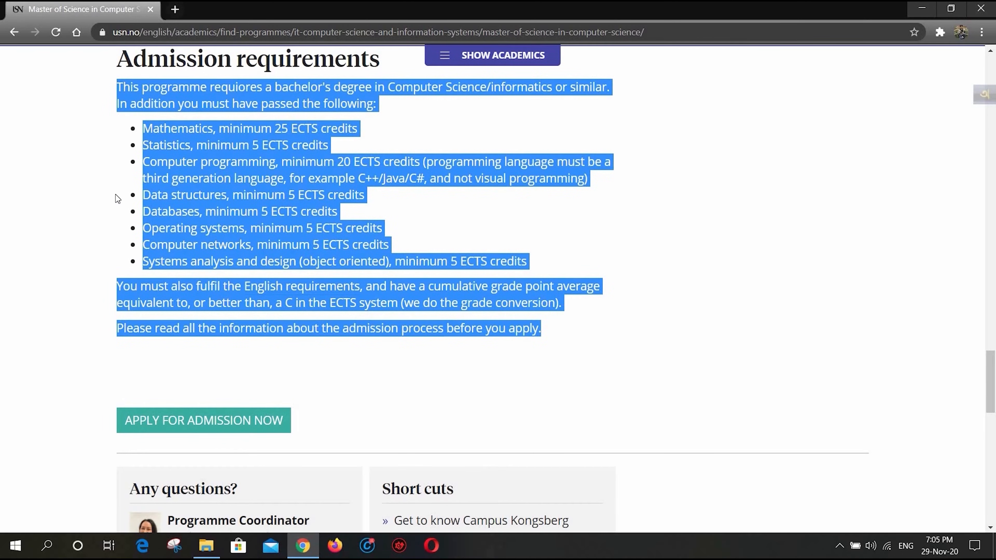
click(108, 198)
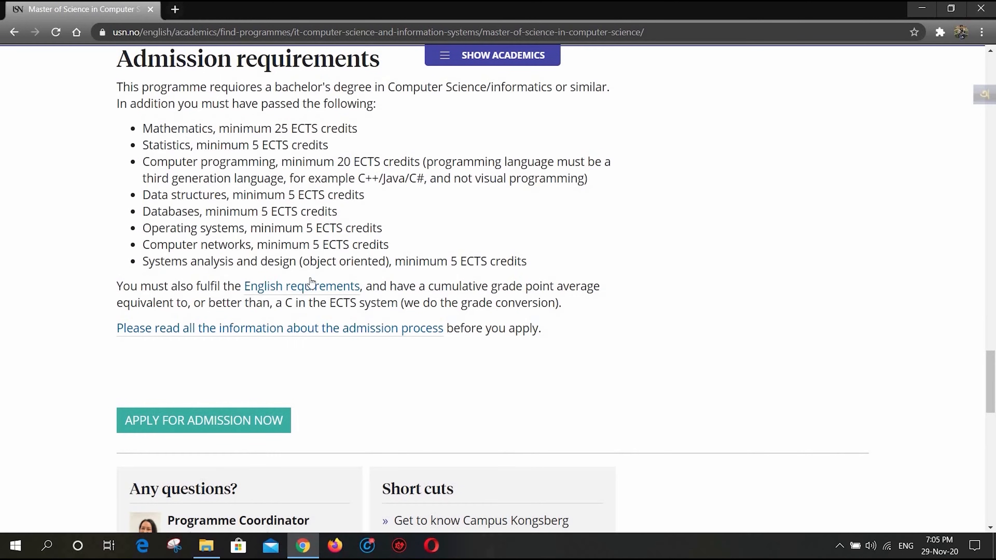
- Open the English requirements for master's programmes and highlight the IELTS minimum score and the rule on the test's age
click(312, 292)
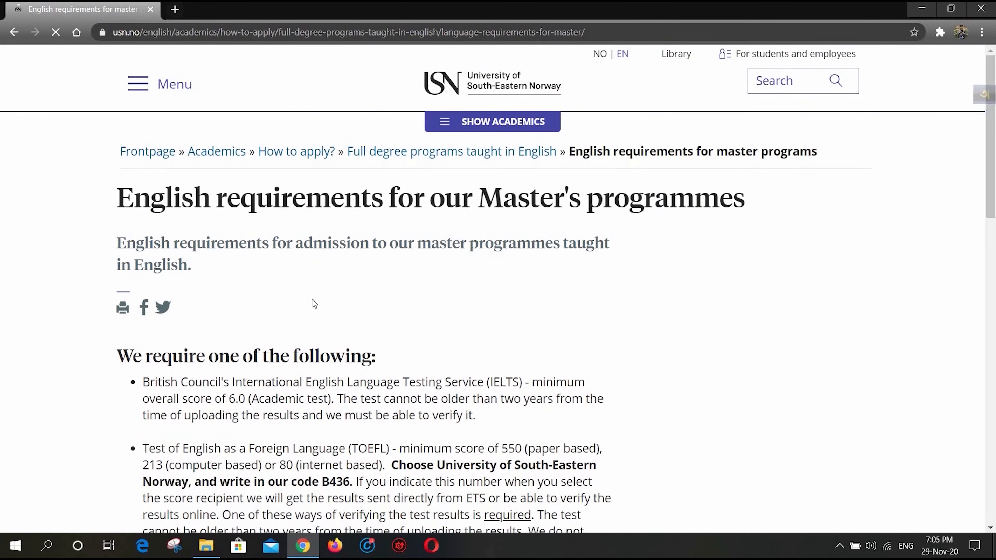
scroll(257, 296, down, 3)
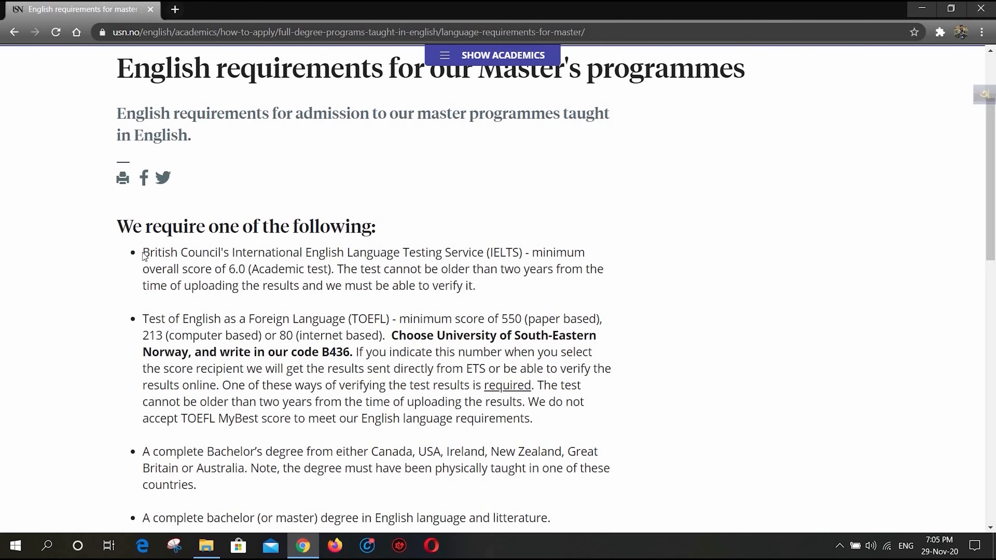
drag(143, 253, 332, 271)
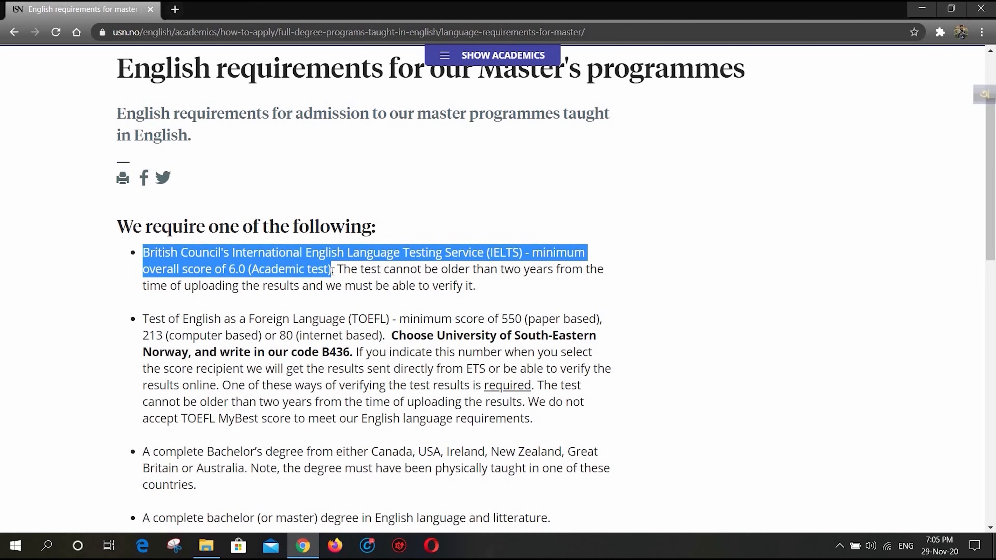
drag(339, 270, 475, 286)
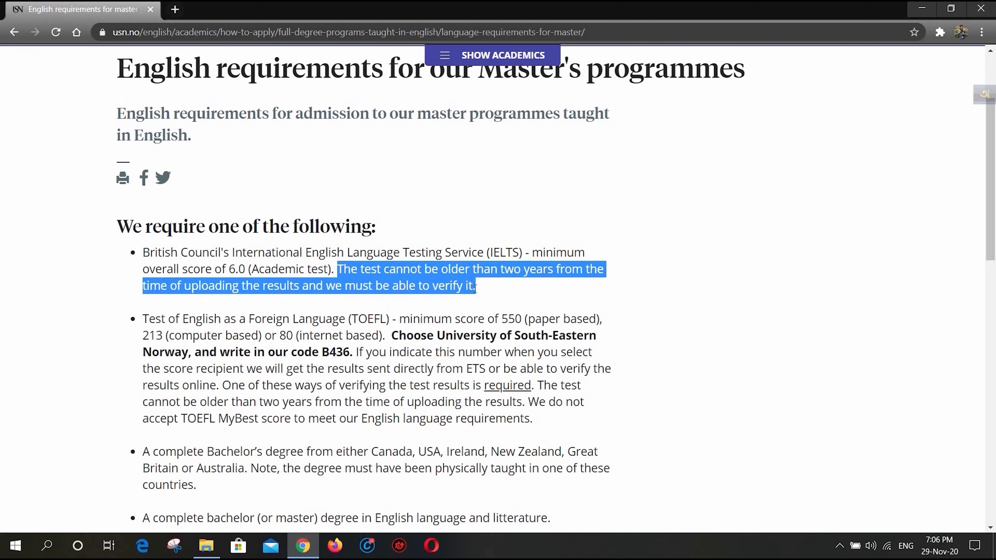
- Highlight the TOEFL minimum scores and the university's code for receiving the results
drag(352, 319, 603, 319)
click(400, 318)
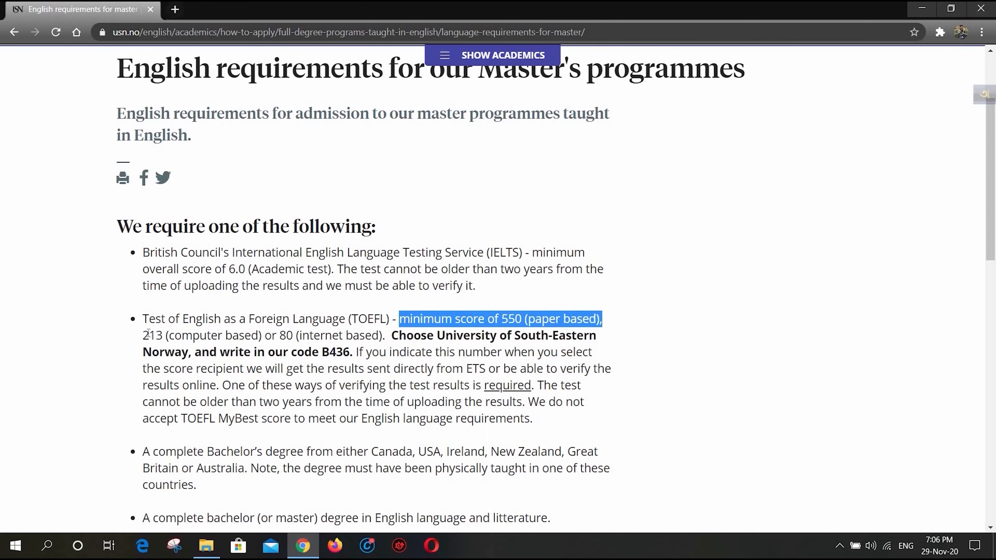
drag(144, 335, 383, 338)
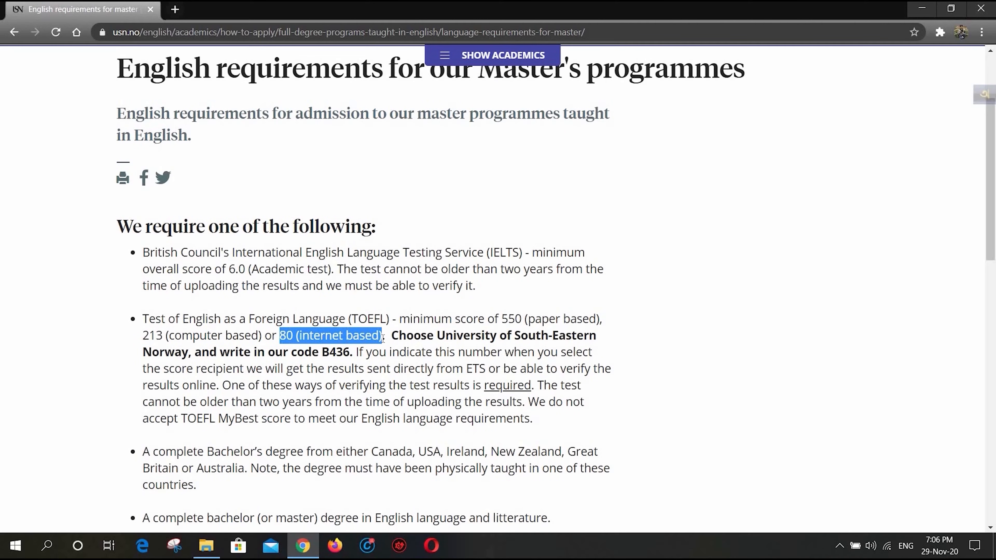
double_click(335, 353)
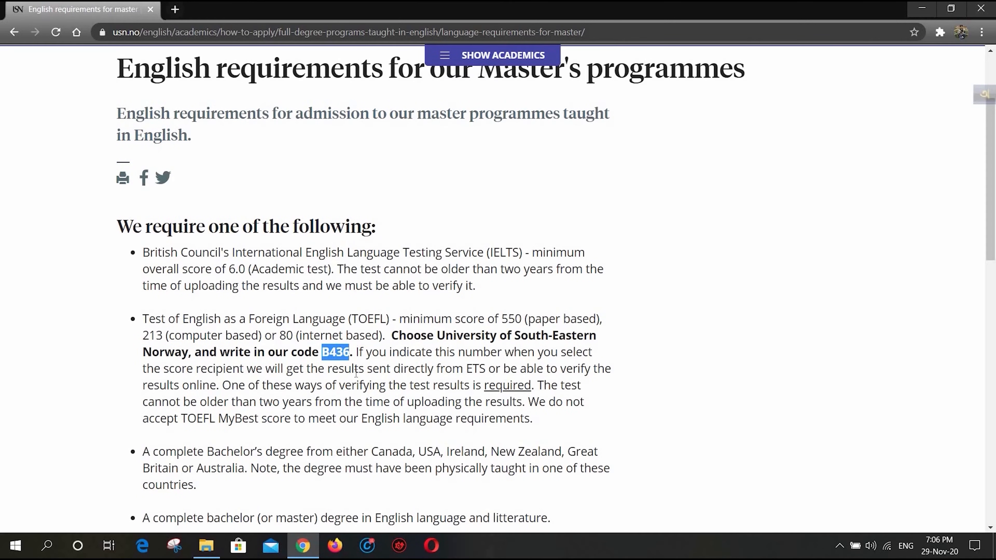
- Return to the Master of Science in Computer Science page and open the information about the admission process
scroll(355, 373, down, 3)
click(9, 33)
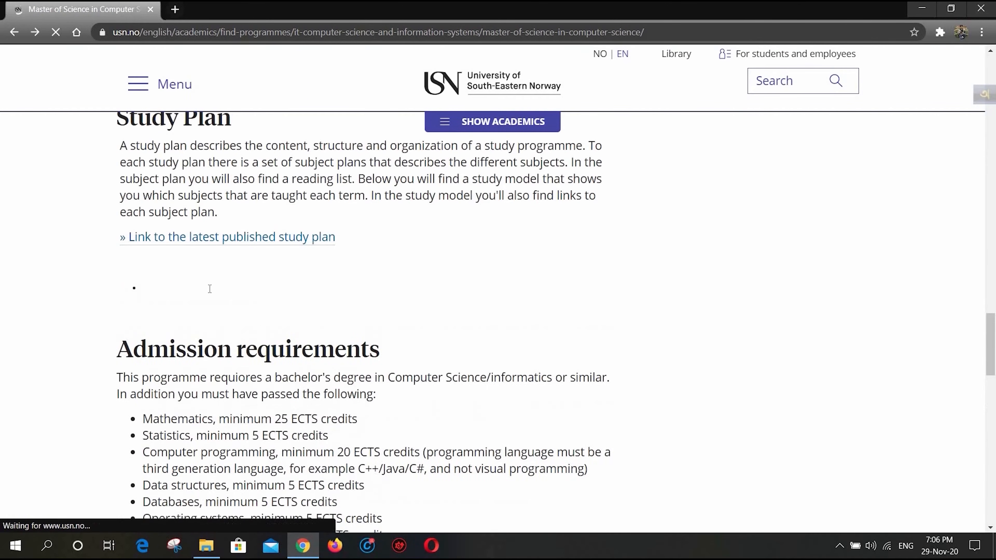
scroll(220, 274, up, 10)
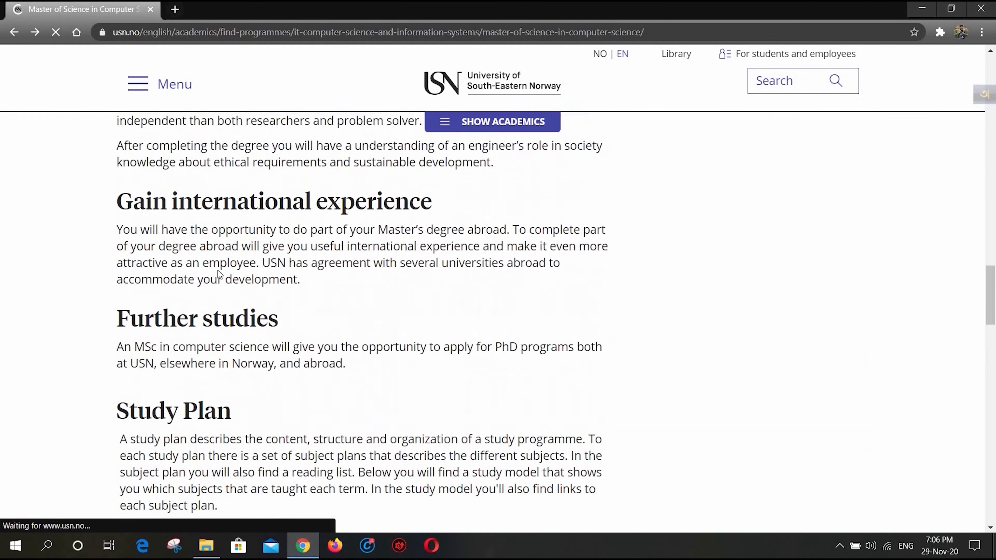
scroll(219, 274, up, 15)
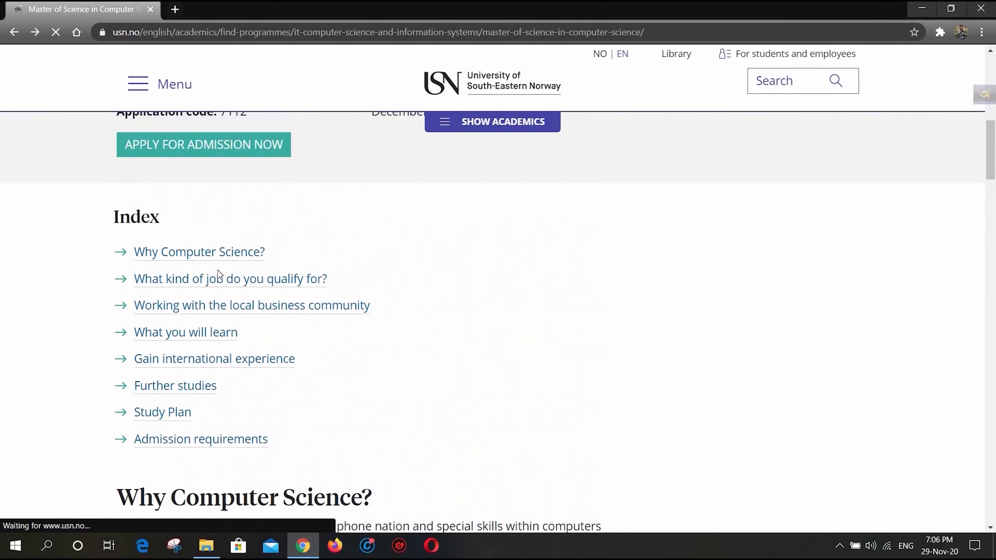
scroll(153, 212, down, 20)
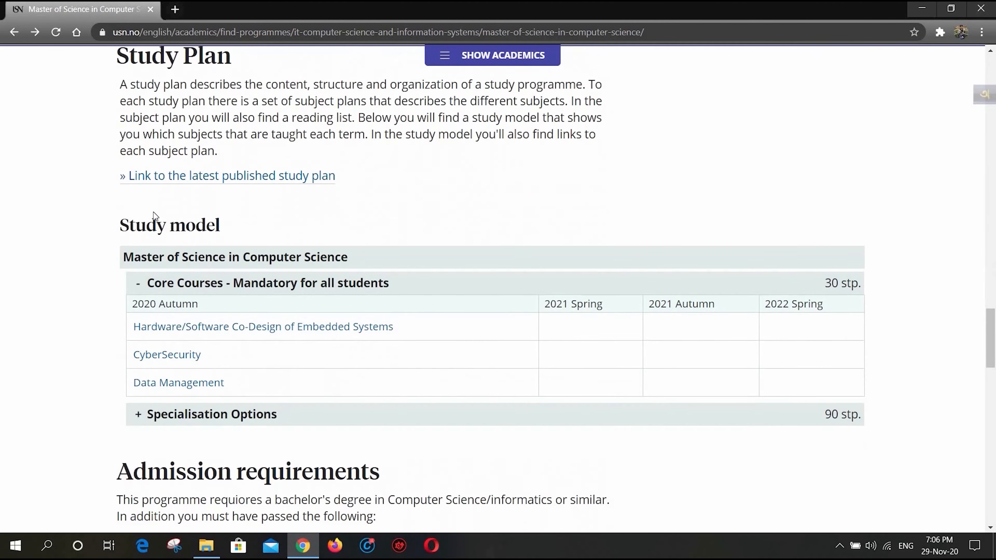
scroll(153, 212, down, 5)
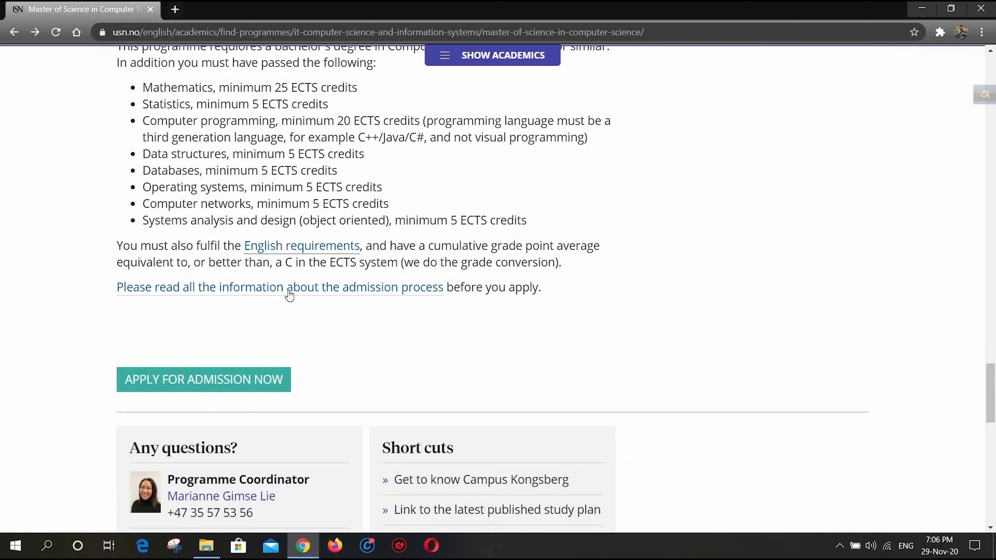
click(267, 293)
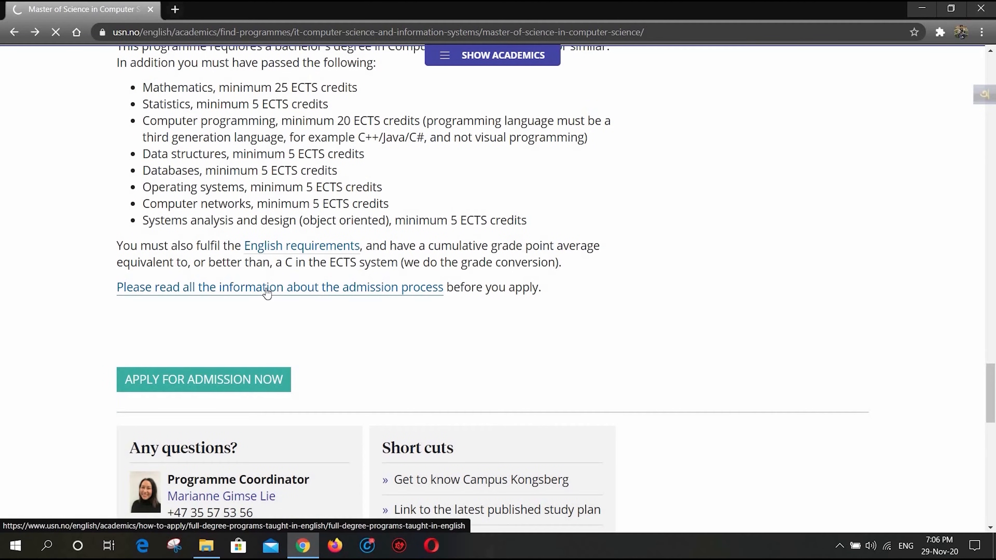
- Read through the application timing and important information, highlighting when applicants receive the result of their application
scroll(267, 293, down, 5)
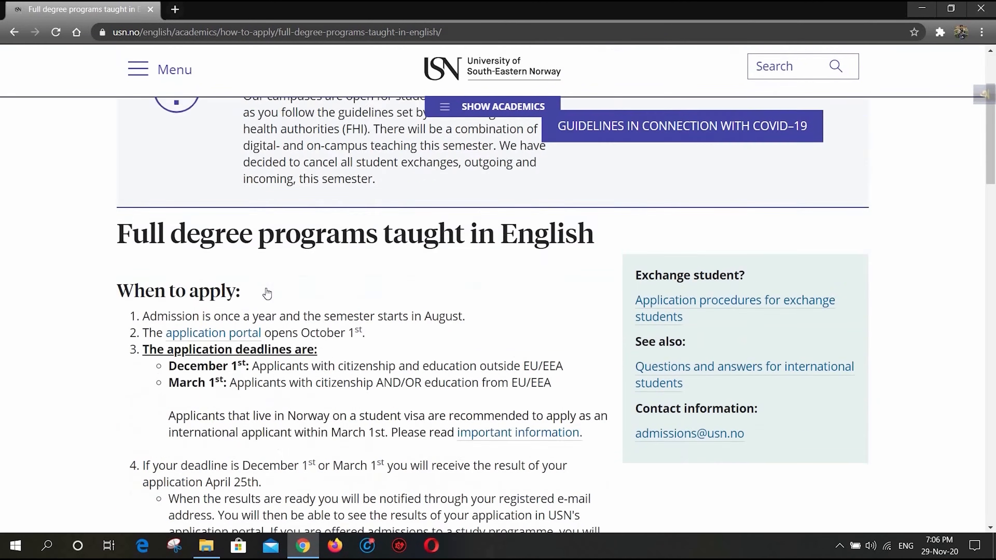
scroll(267, 292, down, 4)
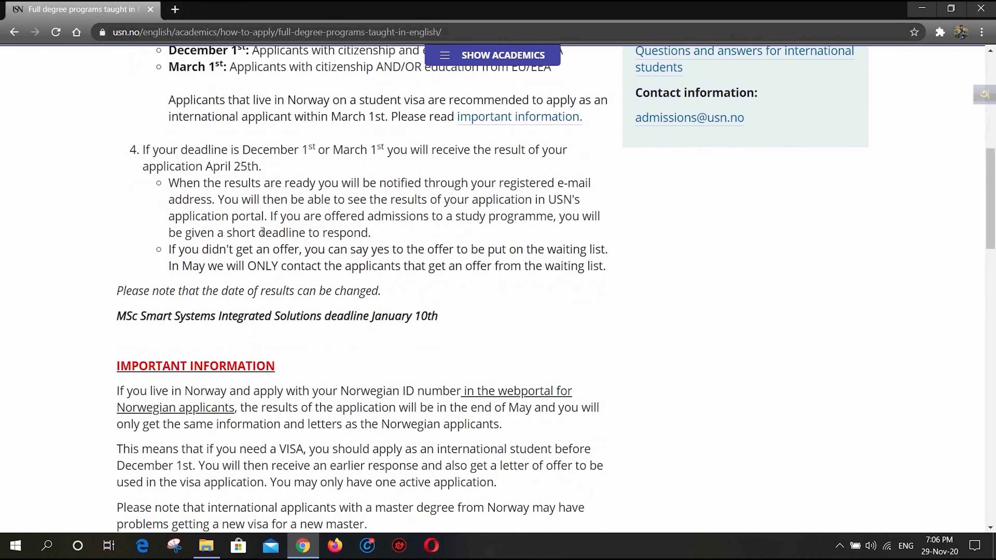
scroll(298, 253, down, 5)
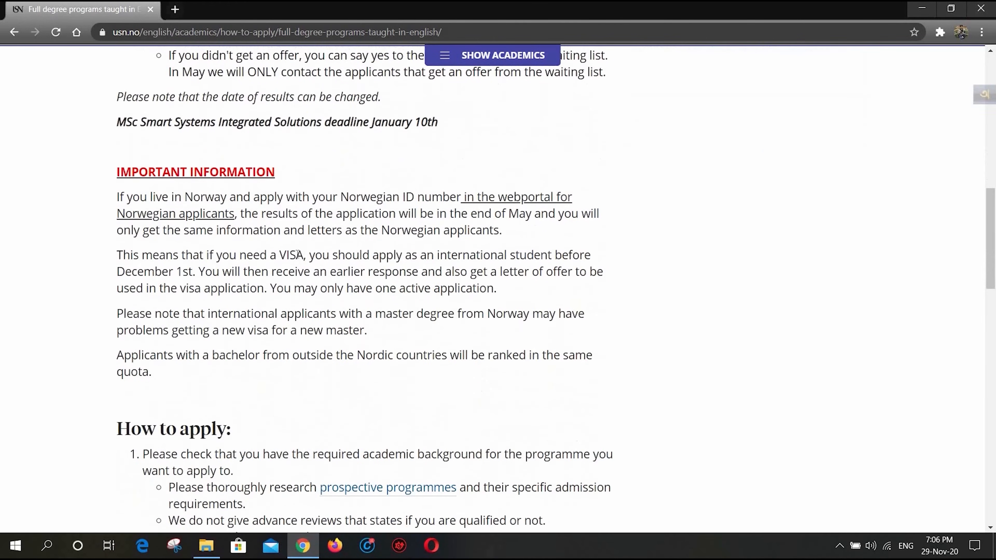
scroll(193, 237, up, 6)
drag(171, 248, 286, 247)
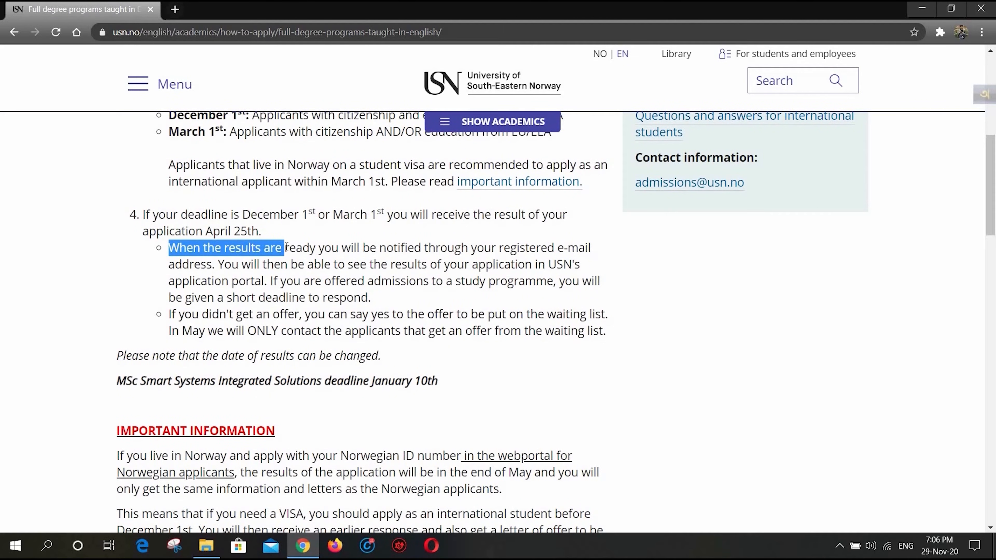
drag(387, 214, 266, 237)
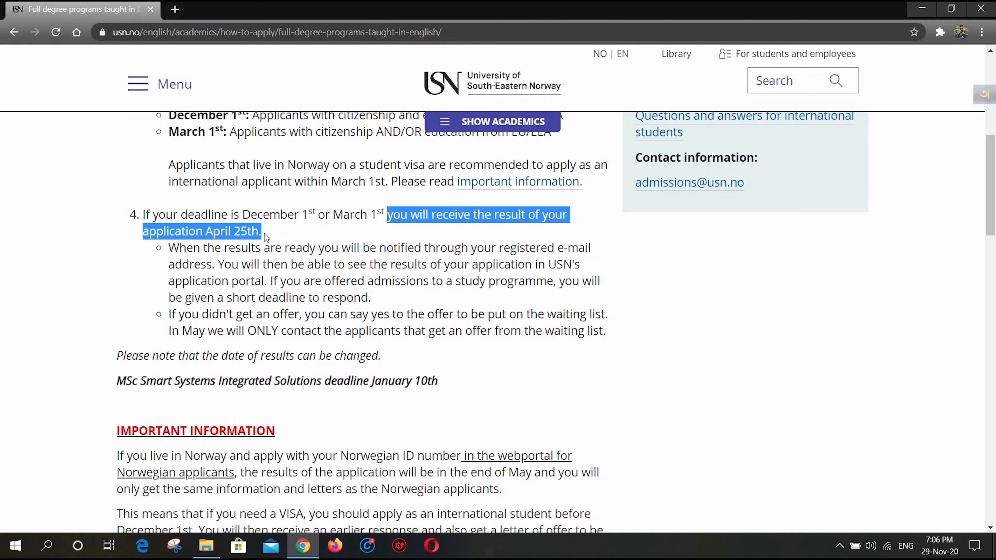
- Highlight the December 1st deadline's applicant group outside EU/EEA and the April 25th application result date
scroll(262, 235, up, 3)
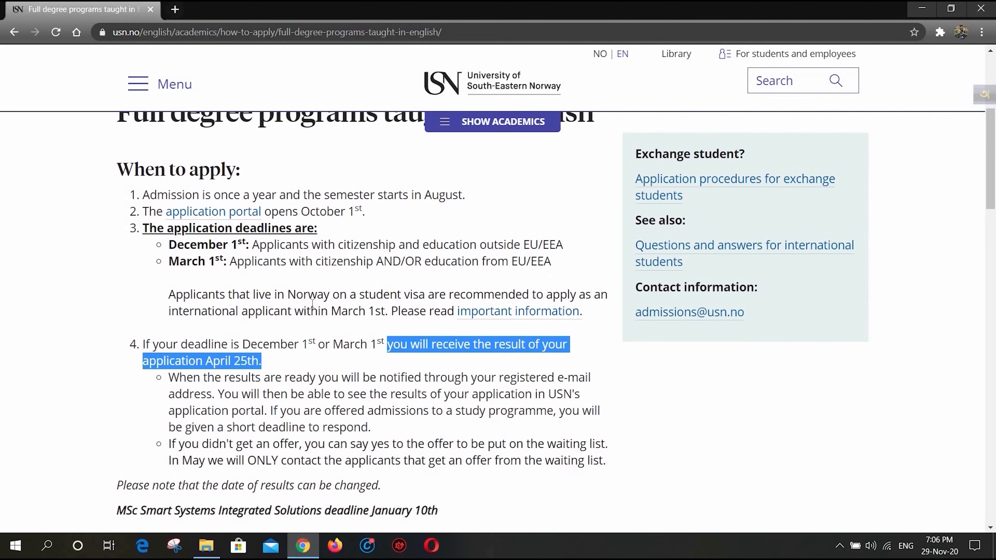
drag(252, 245, 567, 254)
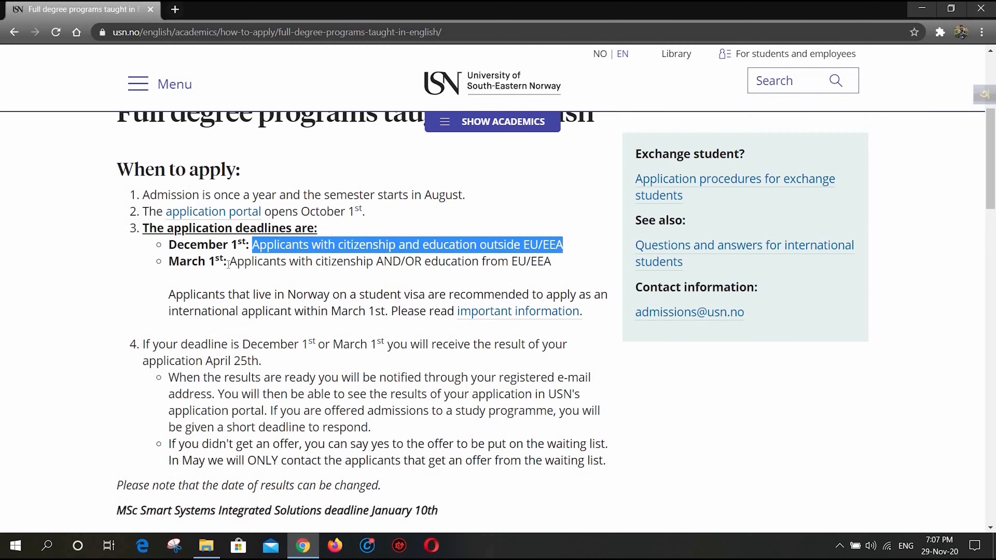
scroll(231, 327, down, 8)
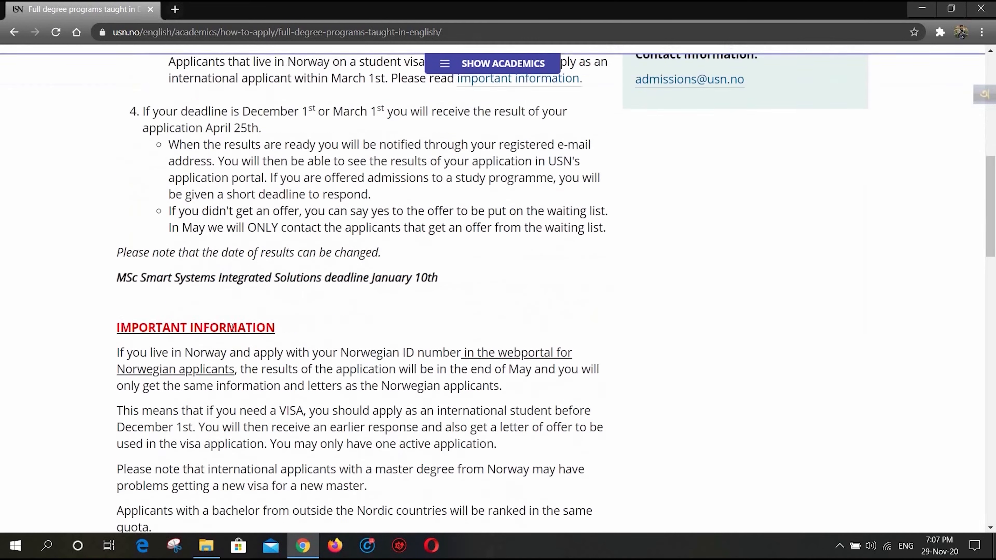
scroll(233, 327, up, 7)
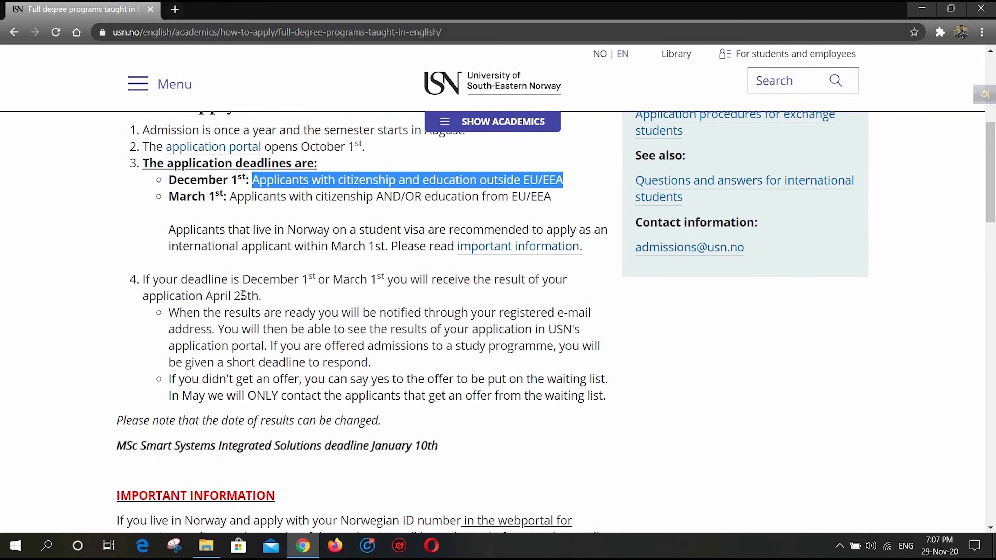
drag(264, 297, 143, 300)
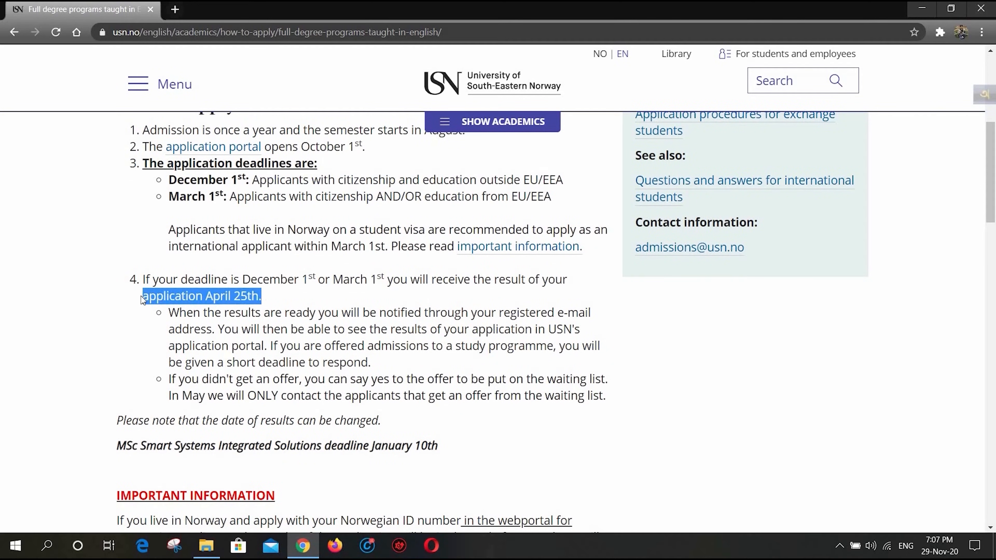
- Review the How to apply instructions, highlight their heading and open the online application through Søknadsweb
scroll(143, 300, down, 14)
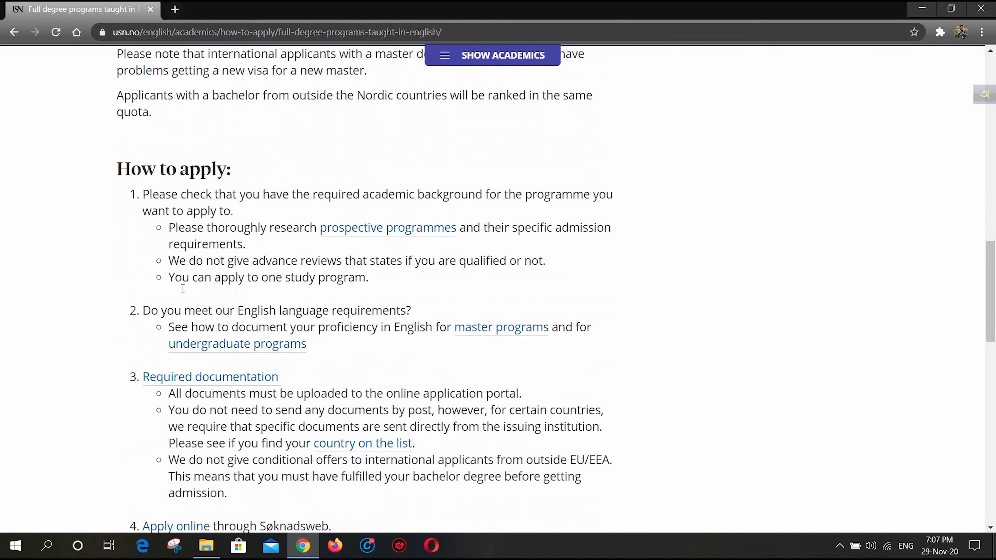
scroll(343, 276, down, 4)
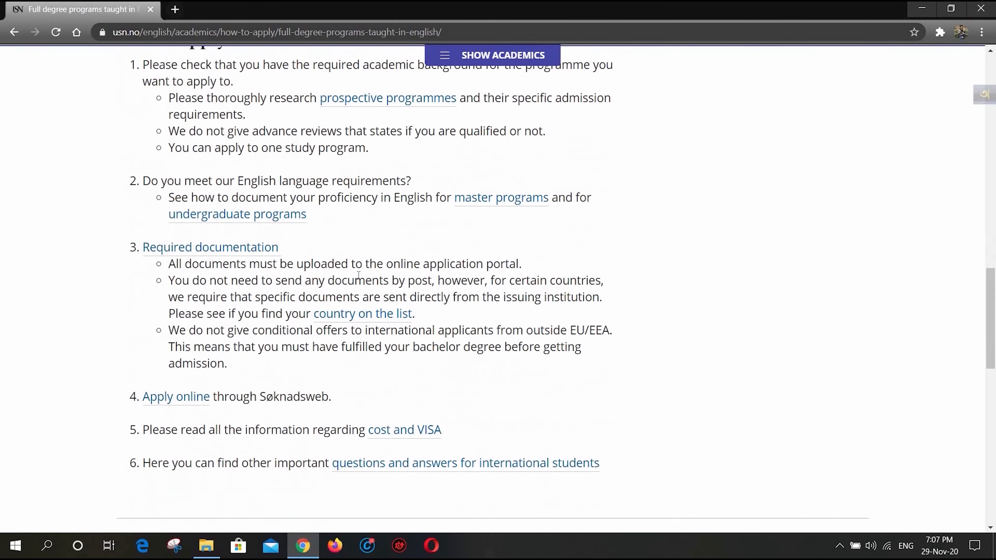
scroll(279, 220, up, 2)
scroll(278, 220, up, 3)
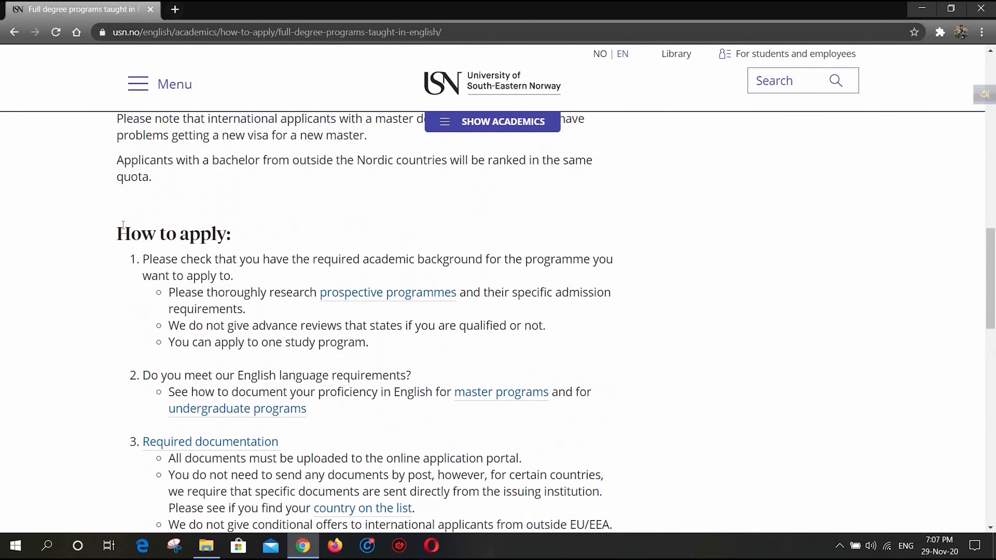
drag(135, 234, 244, 234)
scroll(244, 233, down, 10)
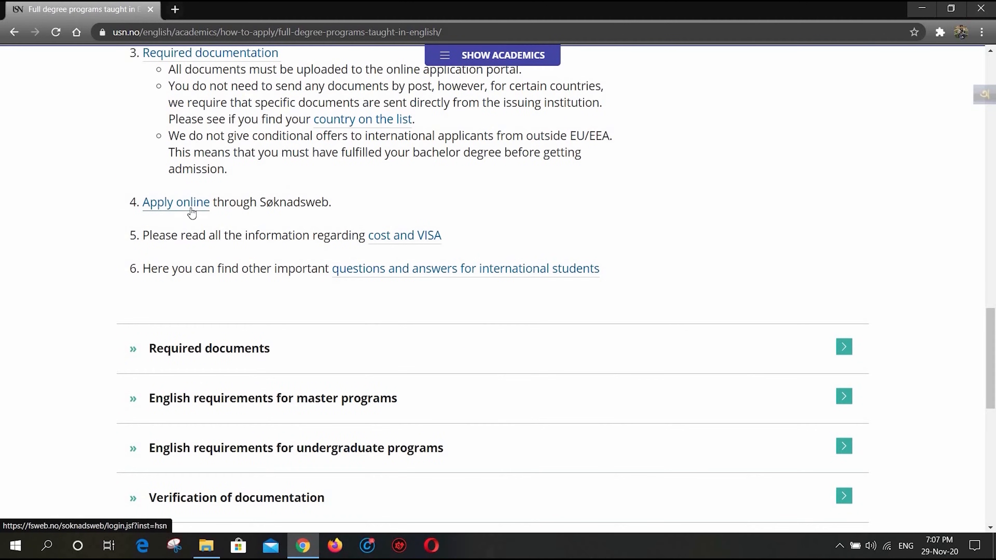
click(192, 211)
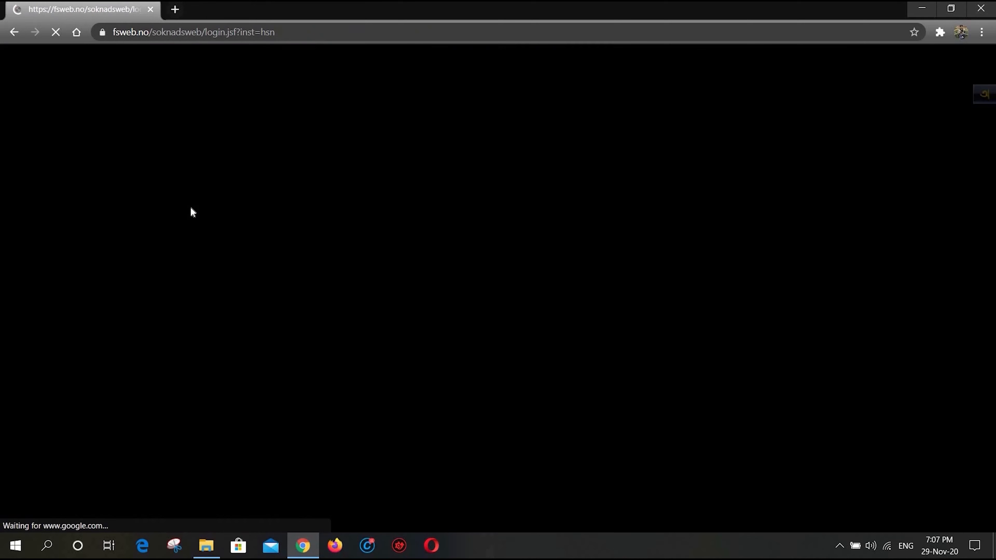
- Look over the Søknadsweb login options and start registering as a new international applicant
scroll(190, 208, down, 5)
scroll(191, 208, up, 2)
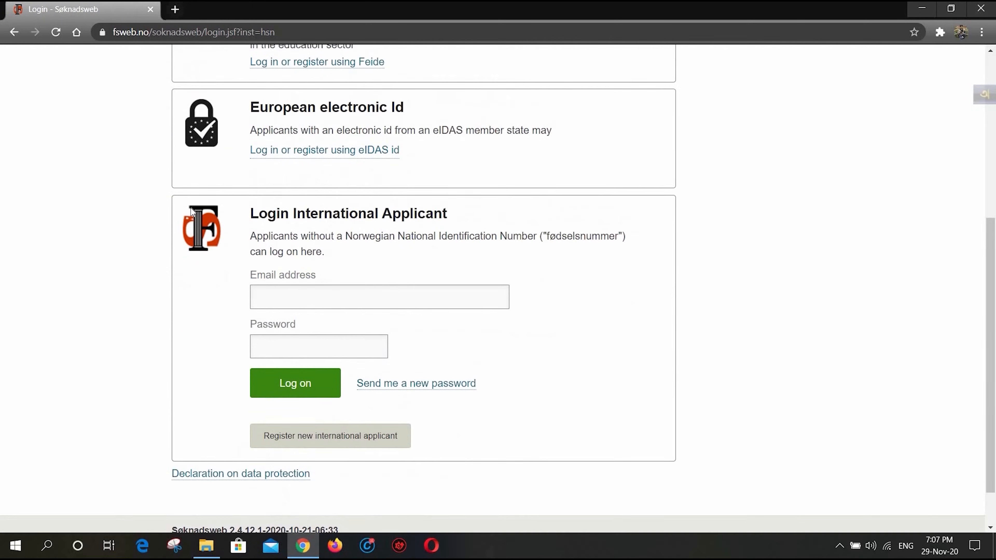
scroll(190, 208, down, 3)
scroll(396, 312, up, 1)
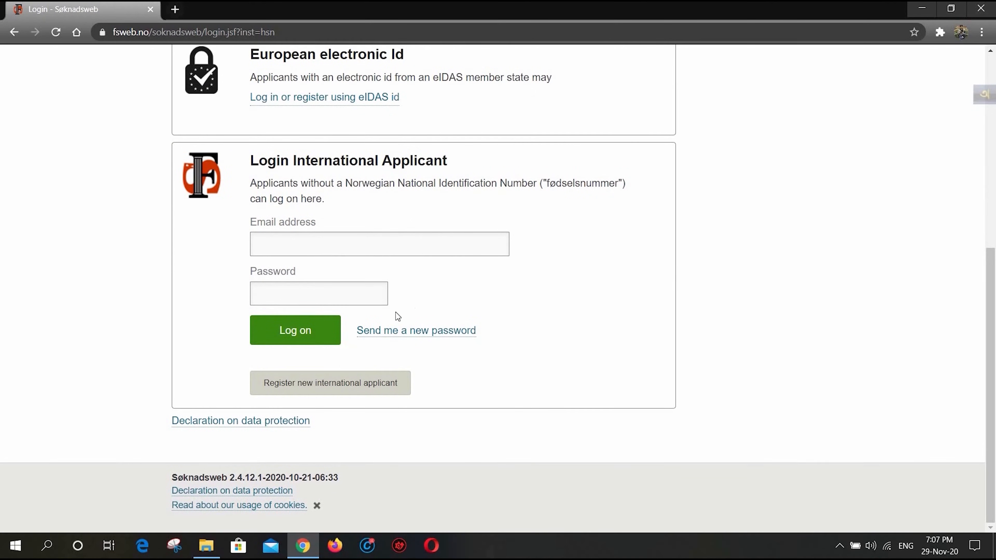
scroll(417, 322, down, 1)
click(314, 393)
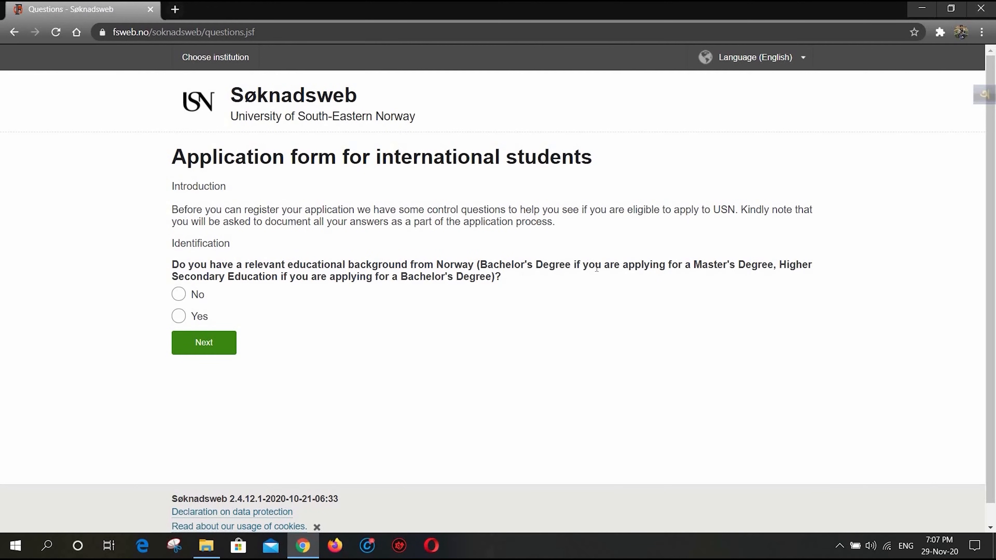
- Highlight the question about a relevant educational background from Norway, answer No and continue
drag(474, 265, 173, 265)
click(178, 294)
click(204, 342)
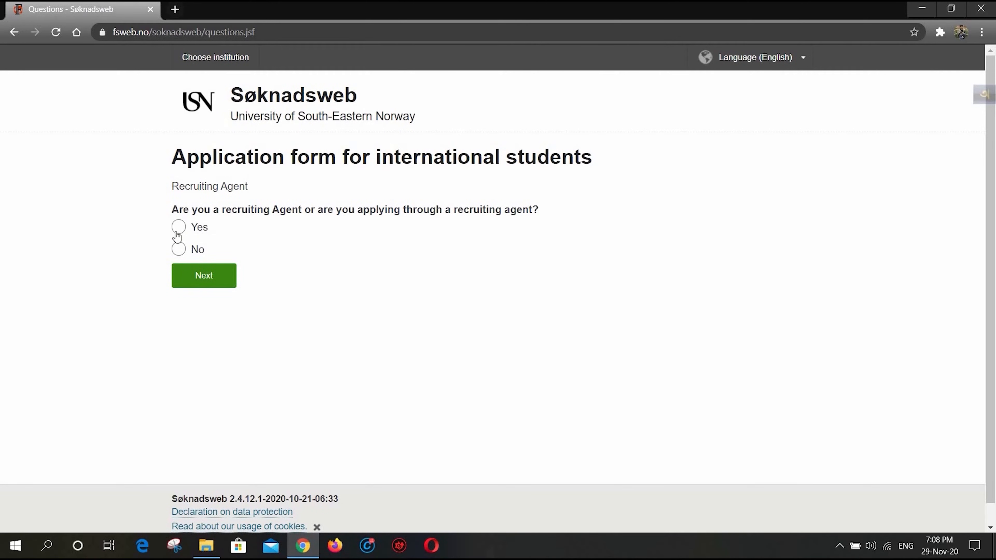
- Answer No to the recruiting agent question and declare a TOEFL or IELTS test with the required score
click(179, 249)
click(212, 272)
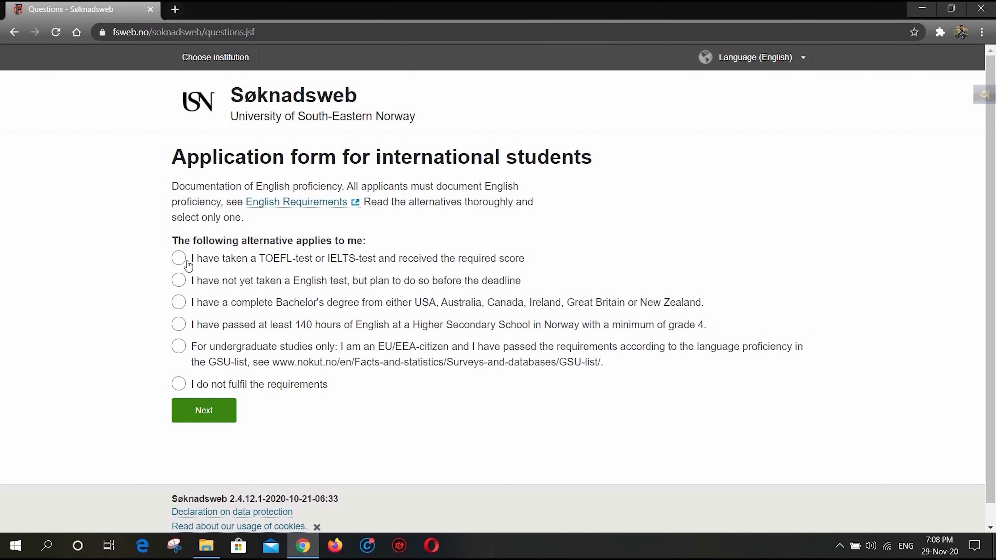
click(179, 260)
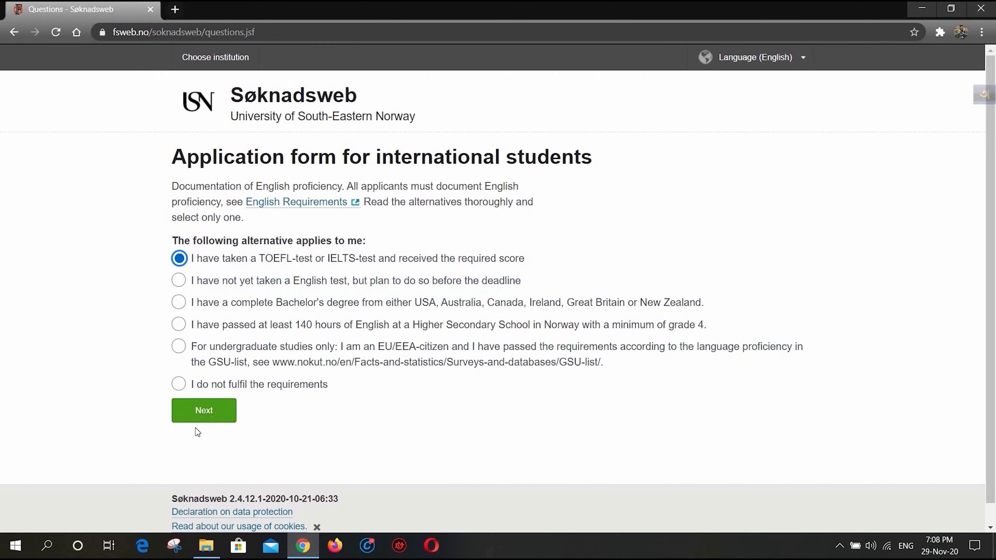
click(202, 412)
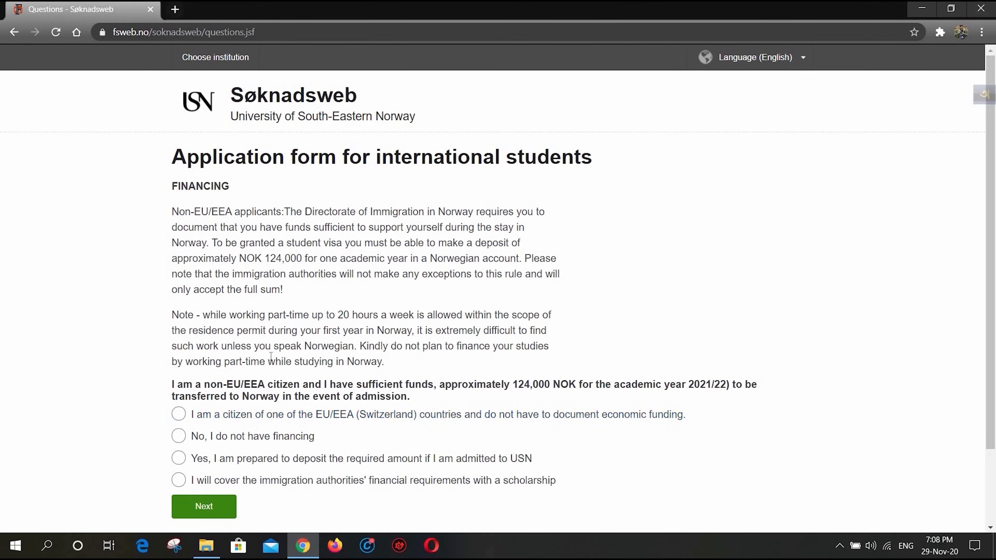
- Highlight the 124,000 NOK funding statement and submit the answer of being prepared to deposit the required amount if admitted to USN
scroll(270, 356, down, 3)
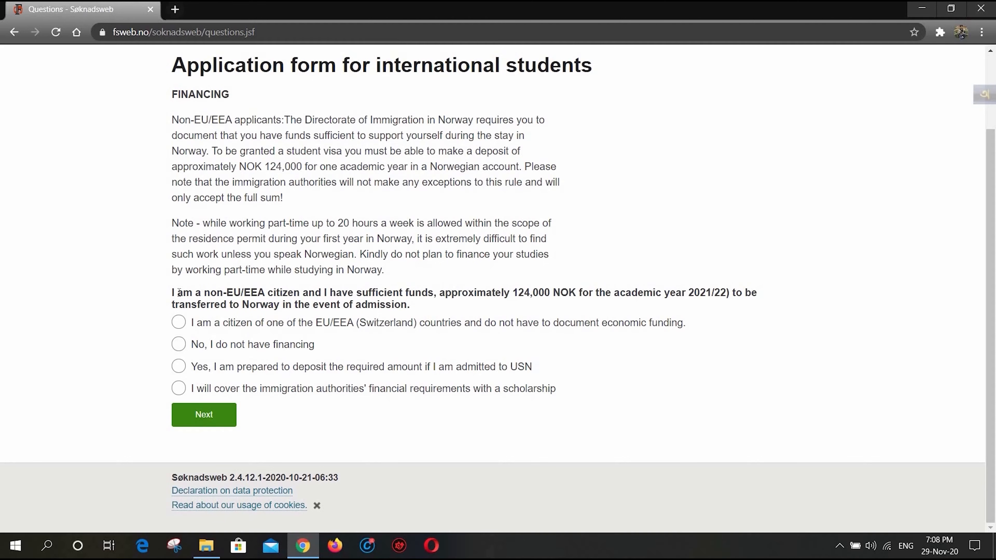
drag(170, 292, 259, 305)
click(259, 305)
drag(171, 294, 192, 293)
click(177, 294)
drag(172, 294, 438, 304)
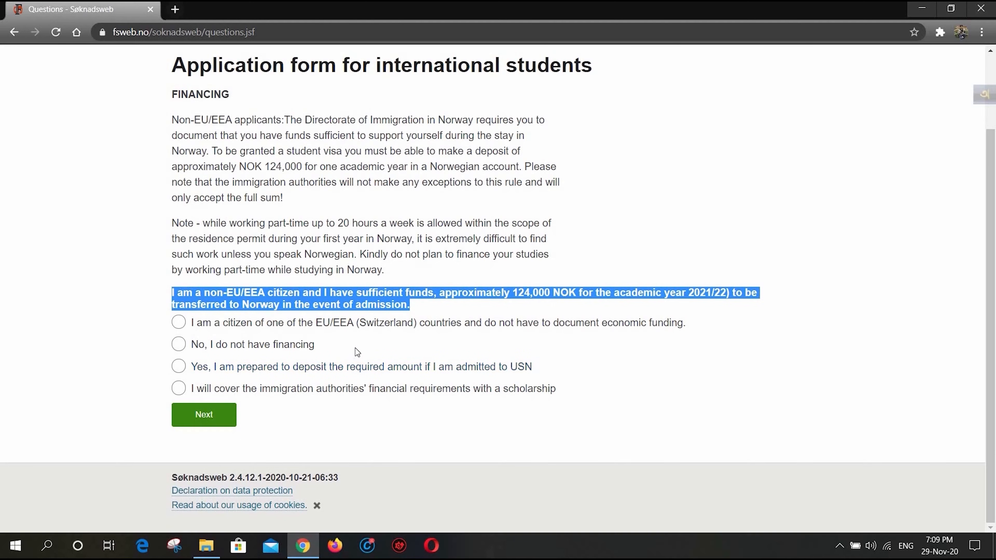
click(177, 368)
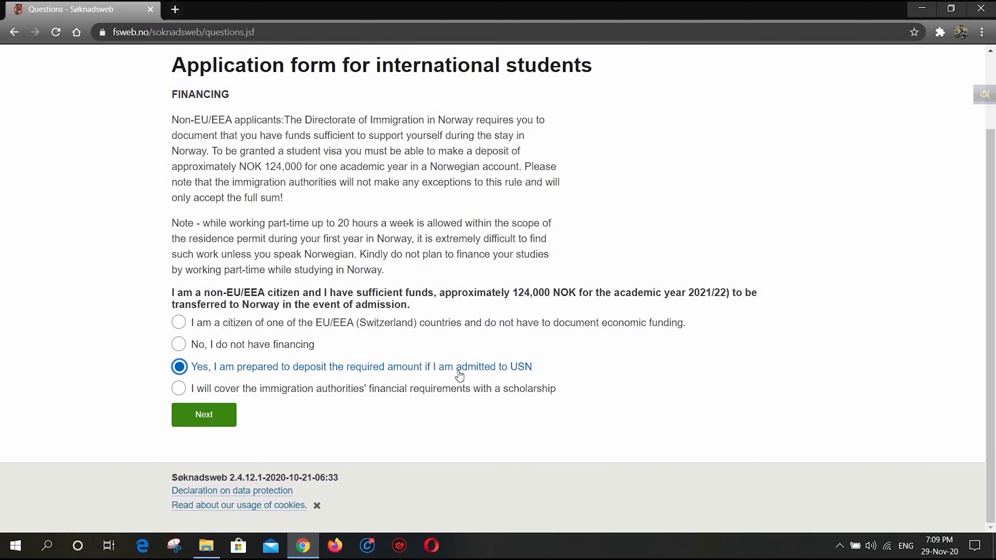
click(207, 415)
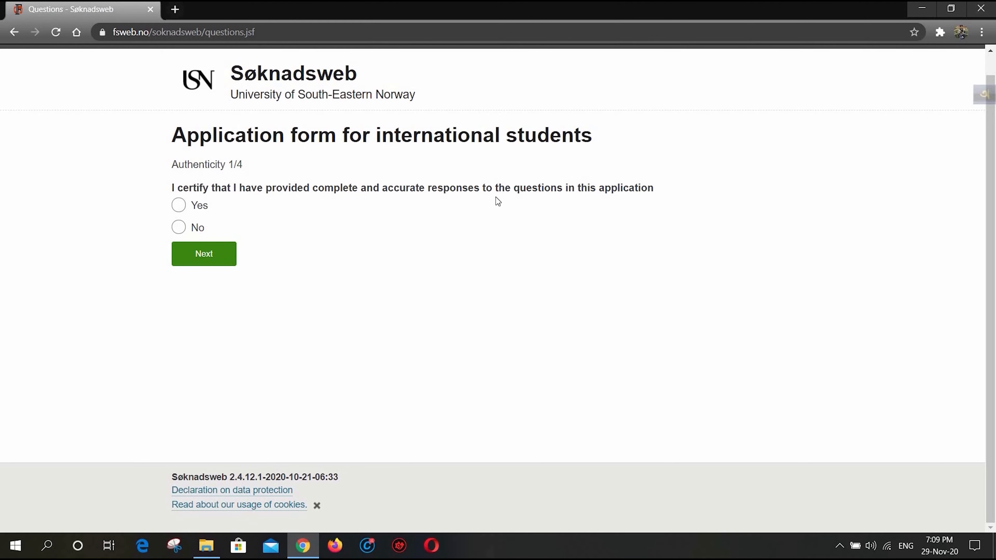
- Answer Yes to all four authenticity declarations, submitting each one
click(182, 209)
click(226, 250)
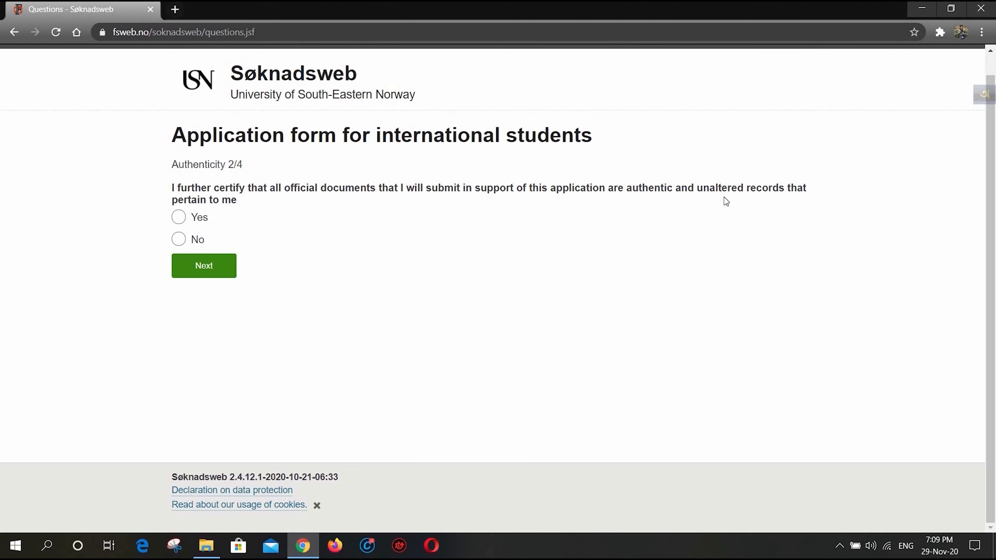
click(178, 217)
click(215, 265)
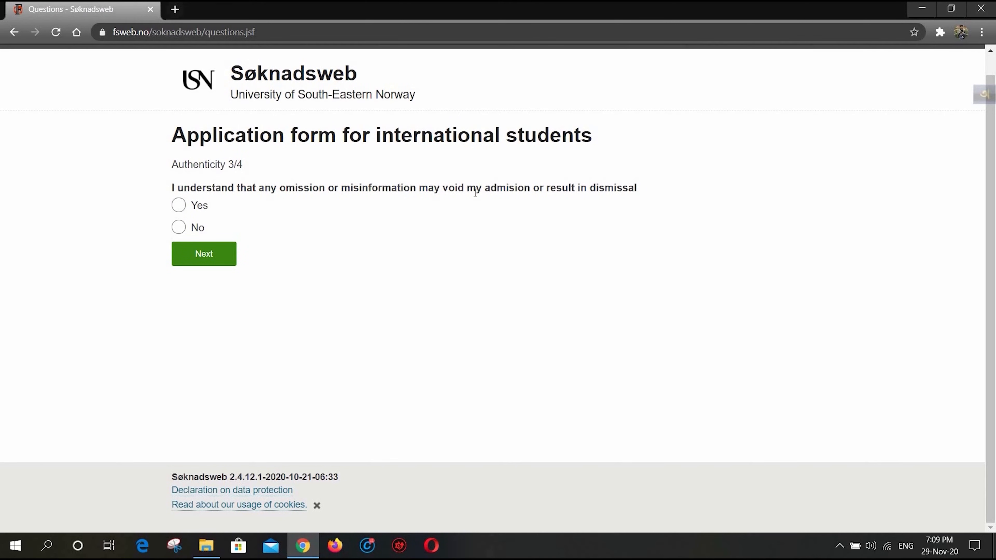
click(179, 205)
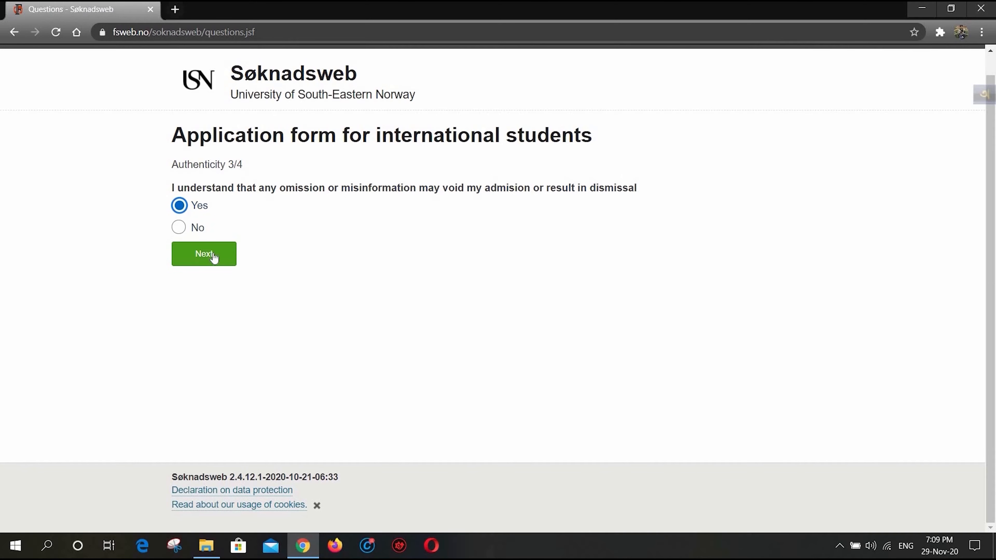
click(213, 255)
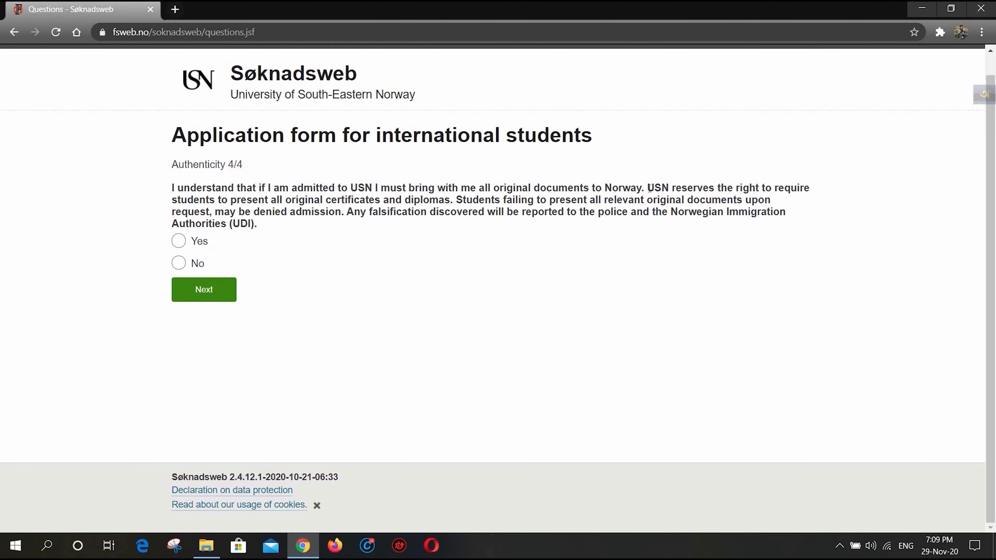
click(179, 242)
click(228, 289)
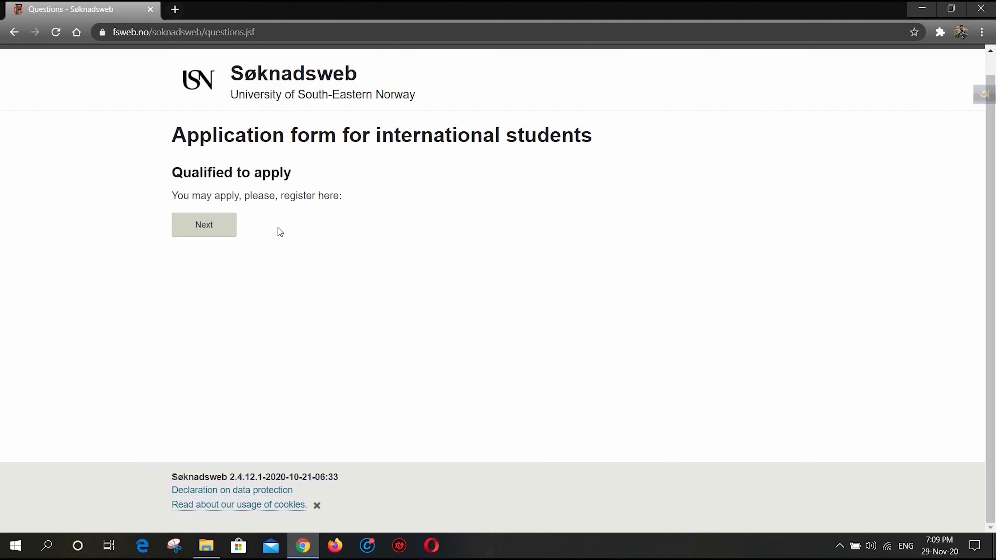
- Proceed to the new international applicant registration form and enter the applicant's given names and surname
click(213, 230)
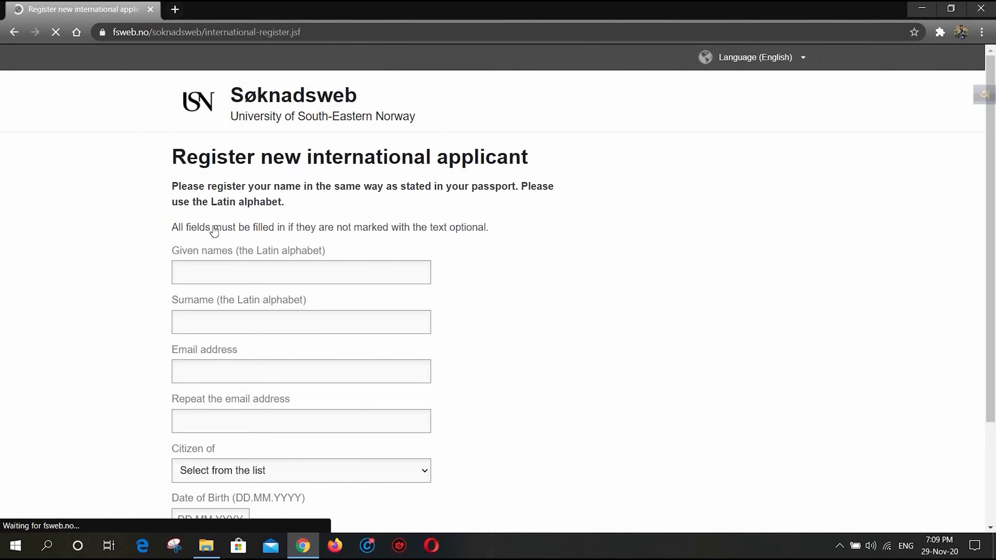
scroll(317, 248, down, 2)
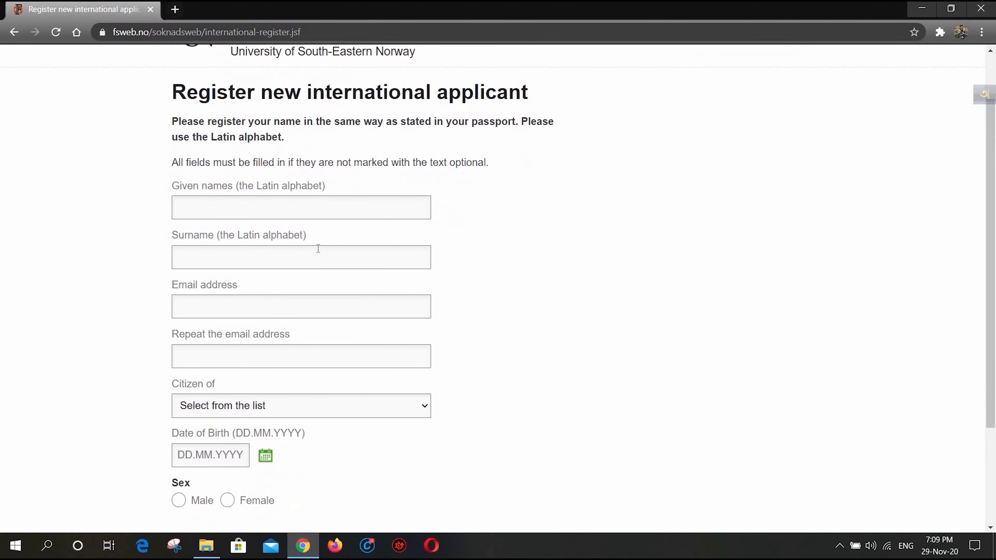
click(265, 206)
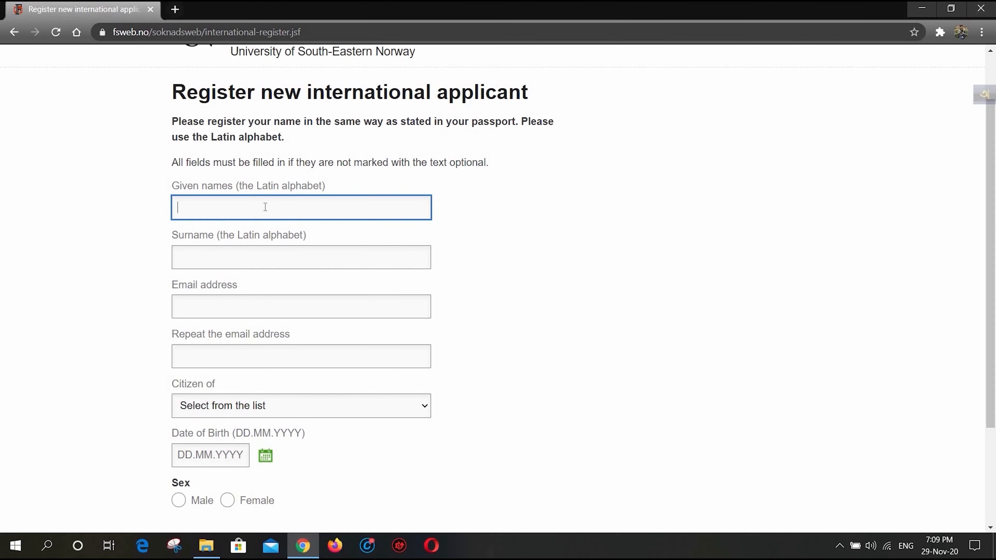
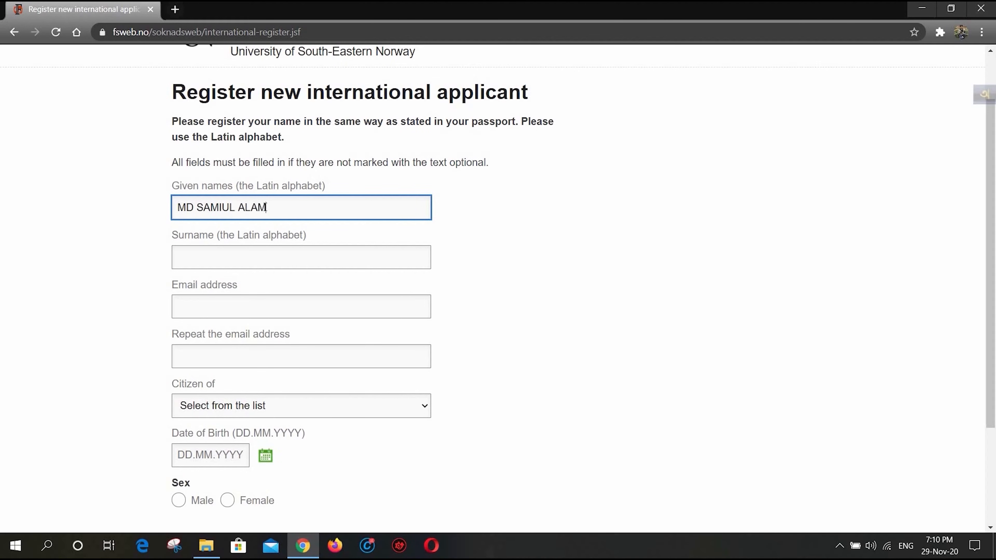
click(250, 251)
text(SIAM)
- Enter the applicant's email address and repeat it in the confirmation field
click(222, 310)
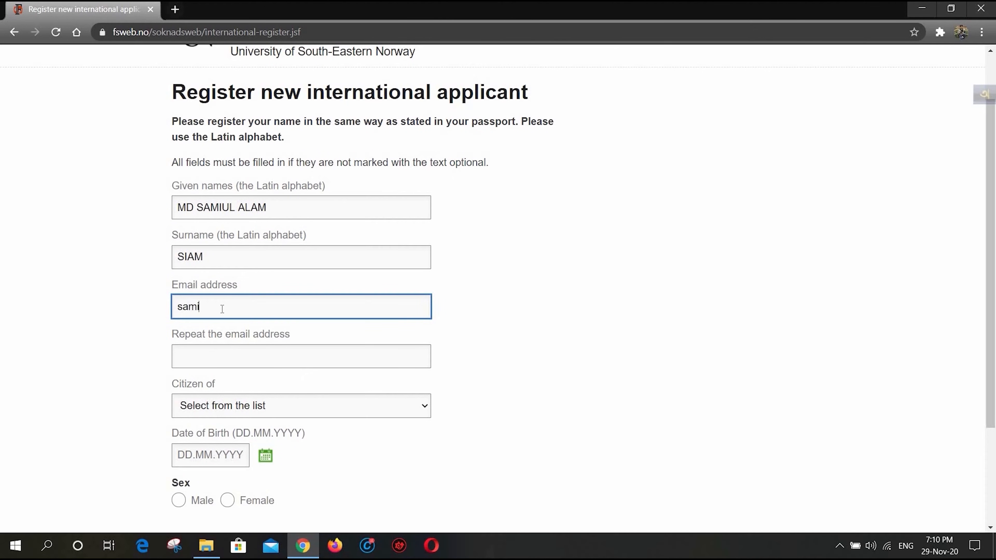
click(232, 350)
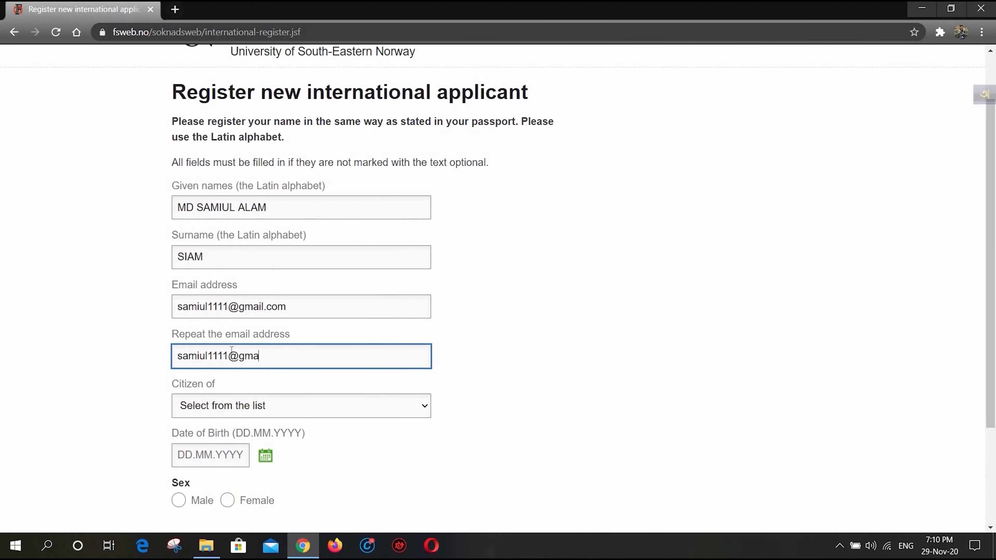
- Set the applicant's citizenship to Bangladesh
scroll(231, 351, down, 1)
scroll(232, 351, down, 2)
click(299, 285)
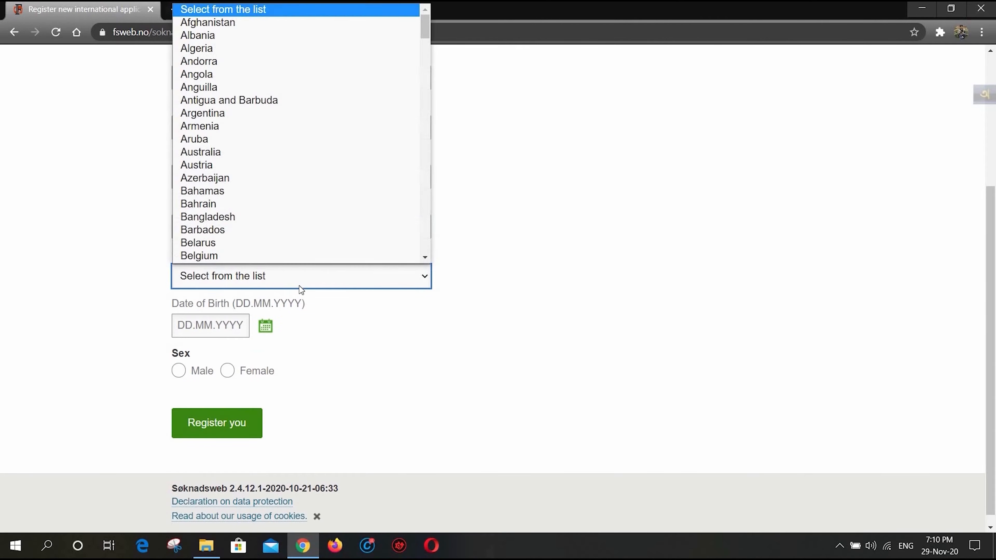
scroll(241, 235, down, 1)
click(222, 183)
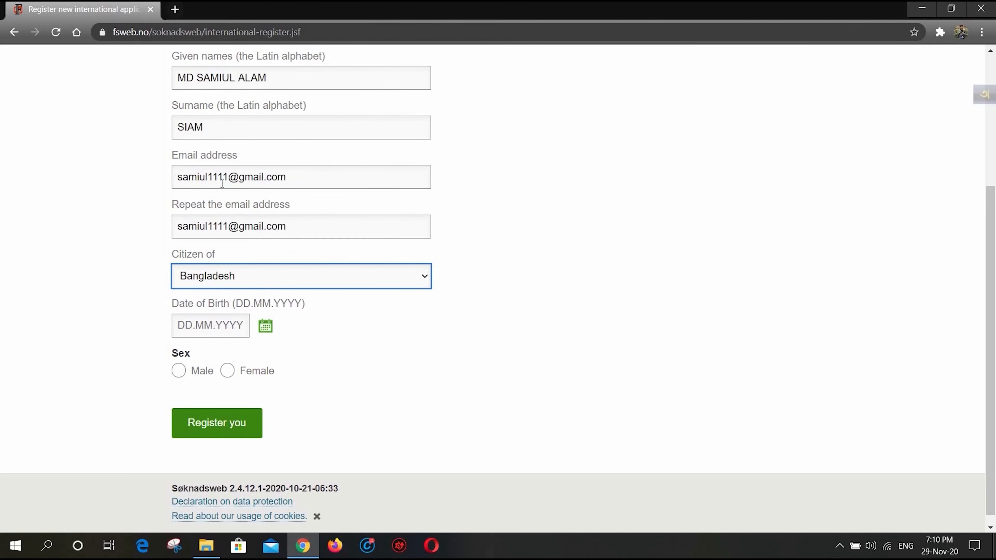
- Pick the applicant's date of birth from the calendar, set the sex to Male and check the completed form
click(265, 326)
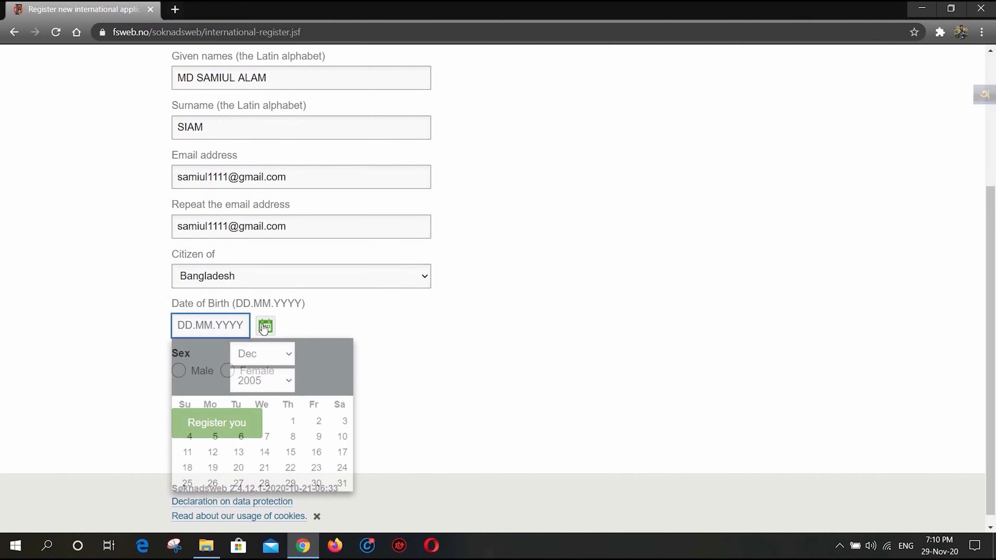
click(281, 383)
click(253, 257)
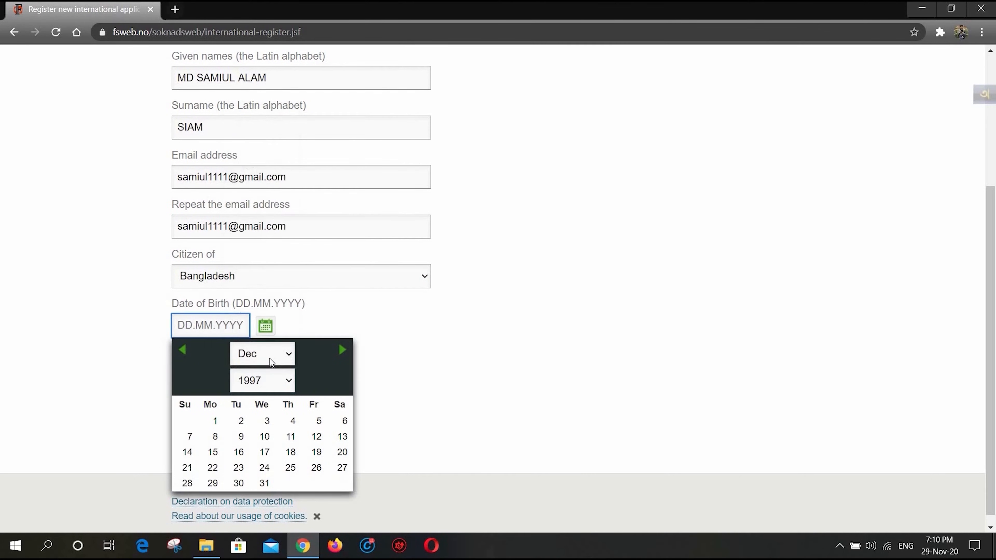
click(271, 354)
click(263, 462)
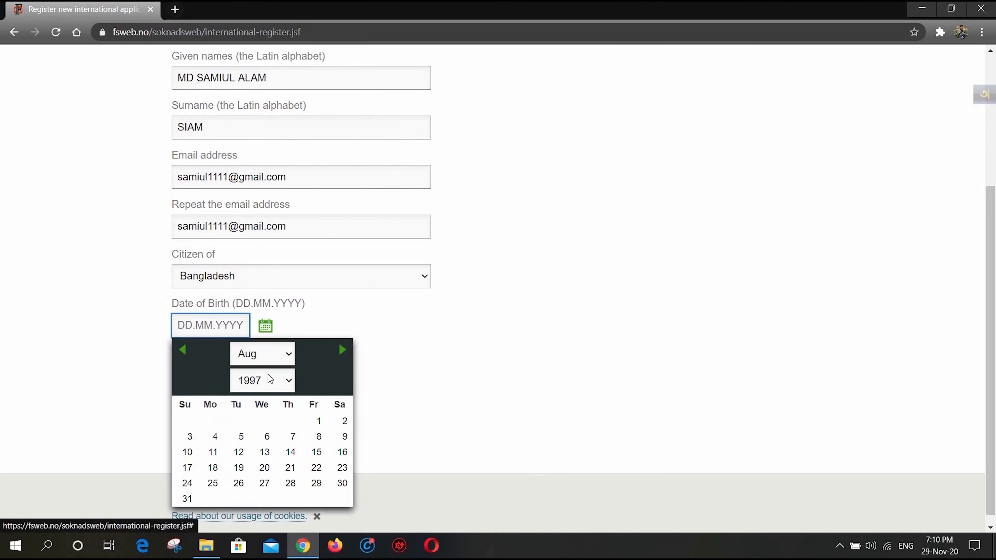
click(316, 485)
click(179, 372)
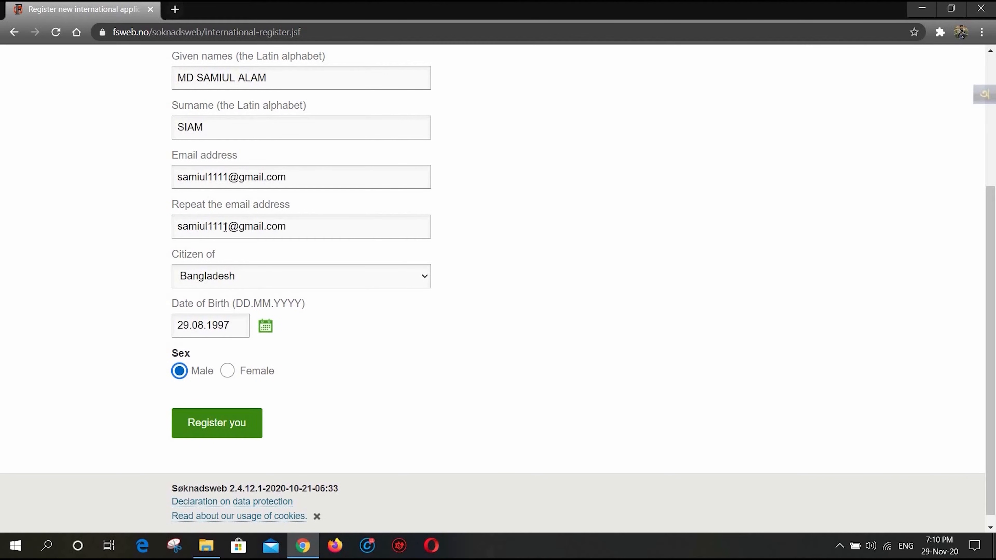
scroll(189, 202, up, 2)
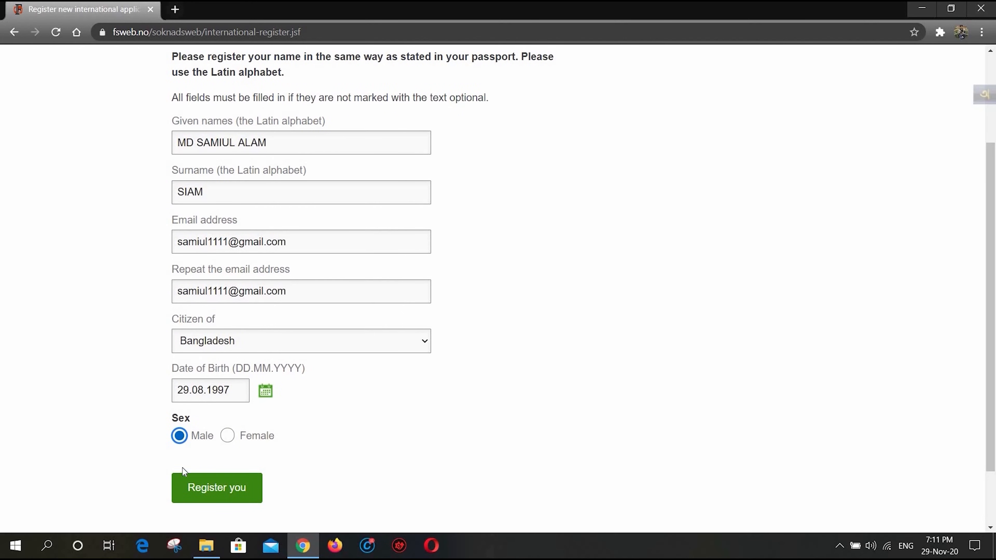
scroll(21, 498, down, 2)
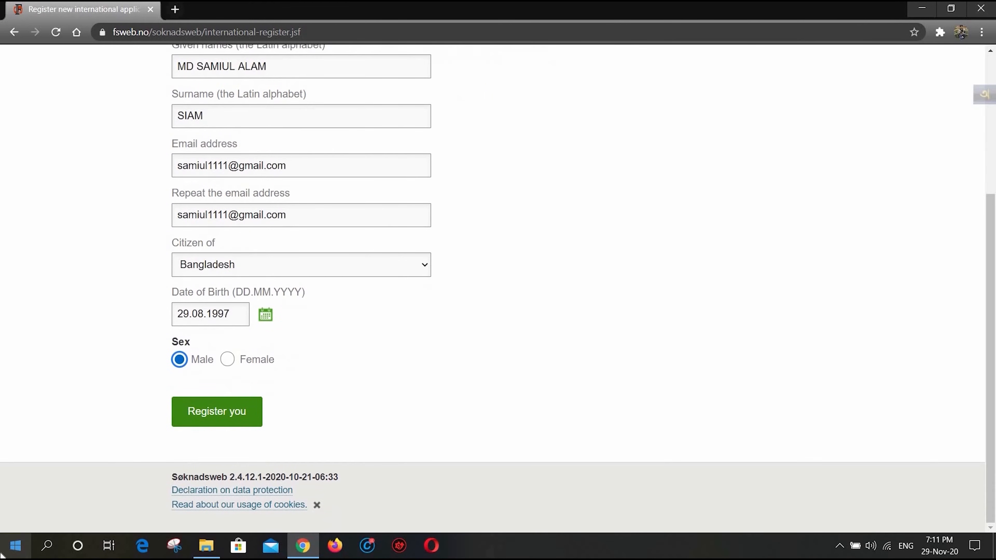
- Submit the applicant registration, find the generated password in the Gmail welcome message and return to the Søknadsweb login page
click(204, 415)
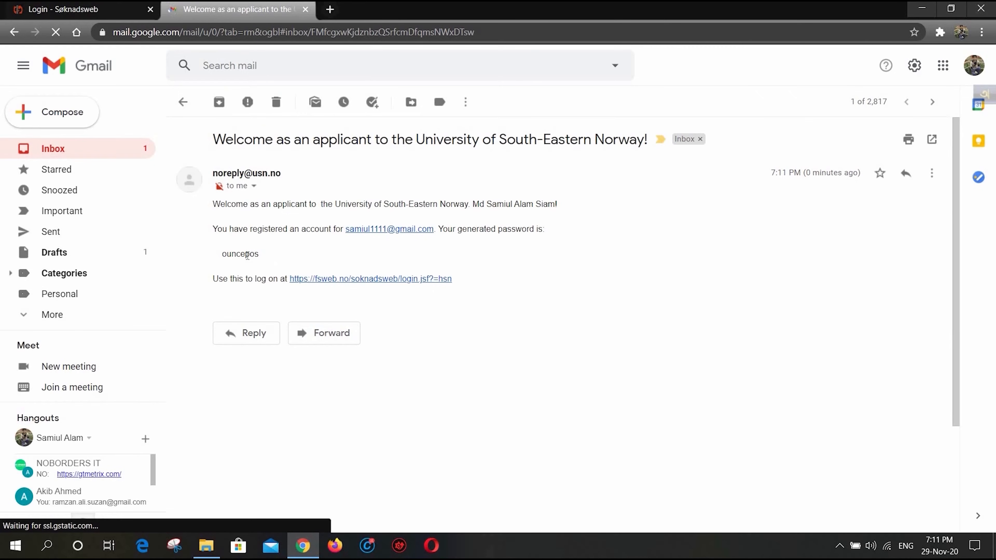
double_click(247, 255)
click(88, 9)
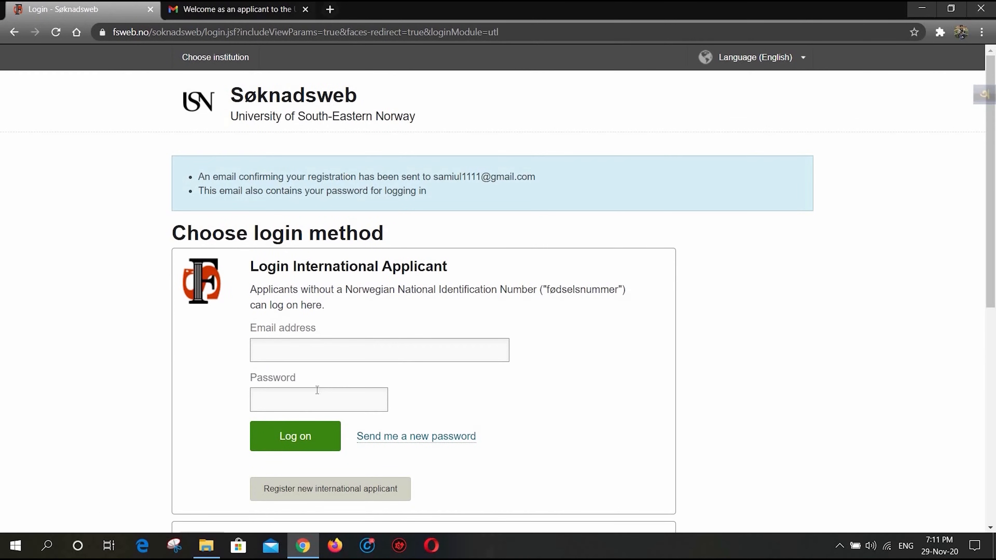
- Enter the registered email address in the international applicant login form
click(305, 358)
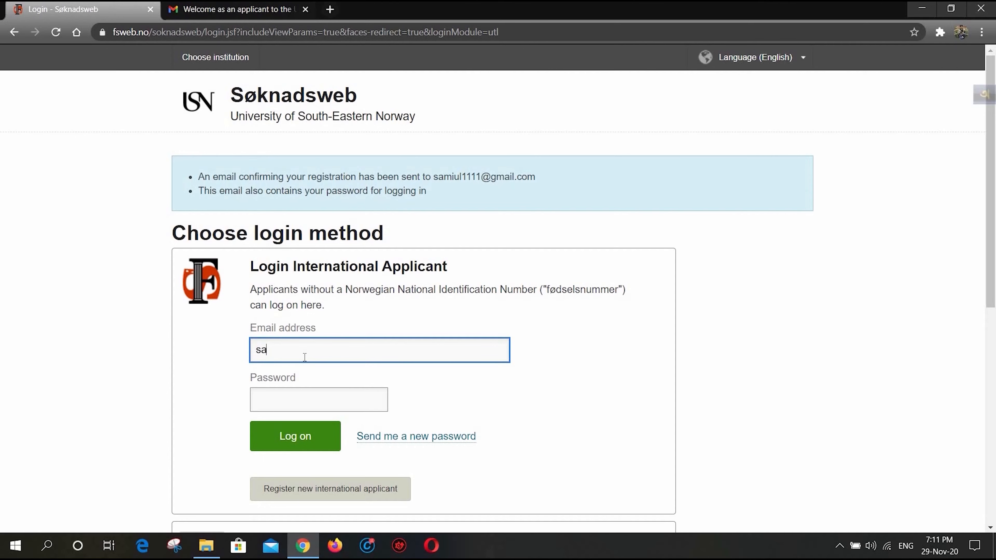
- Log on with the generated password copied from the Gmail welcome message and save the login credentials in the browser
key(ctrl+Tab)
double_click(244, 251)
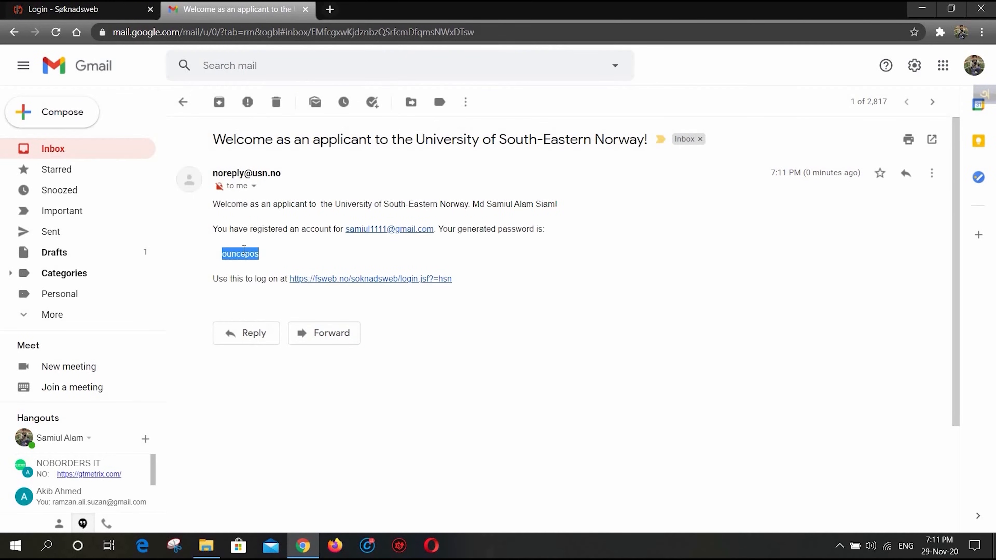
key(ctrl+c)
key(ctrl+Tab)
key(ctrl+v)
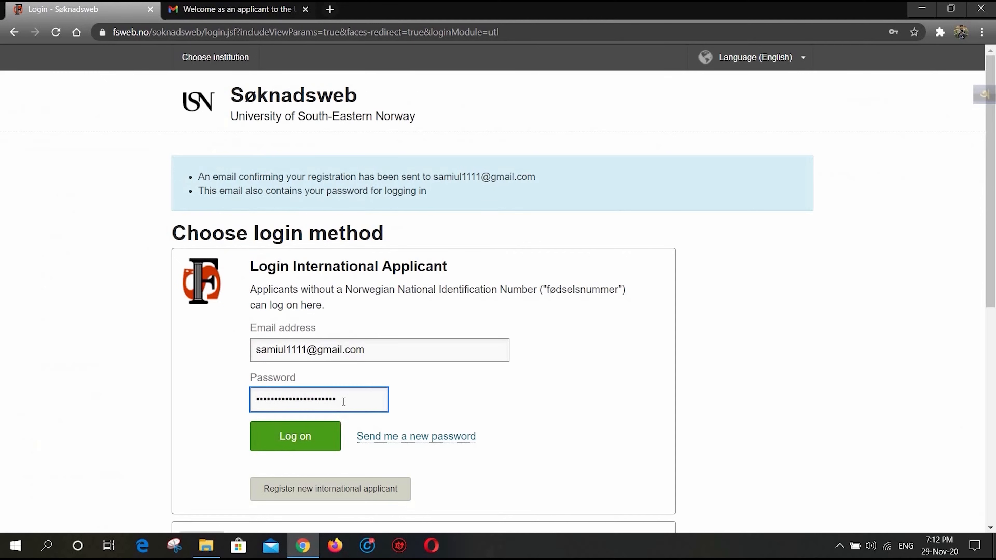
key(ctrl+a)
key(ctrl+v)
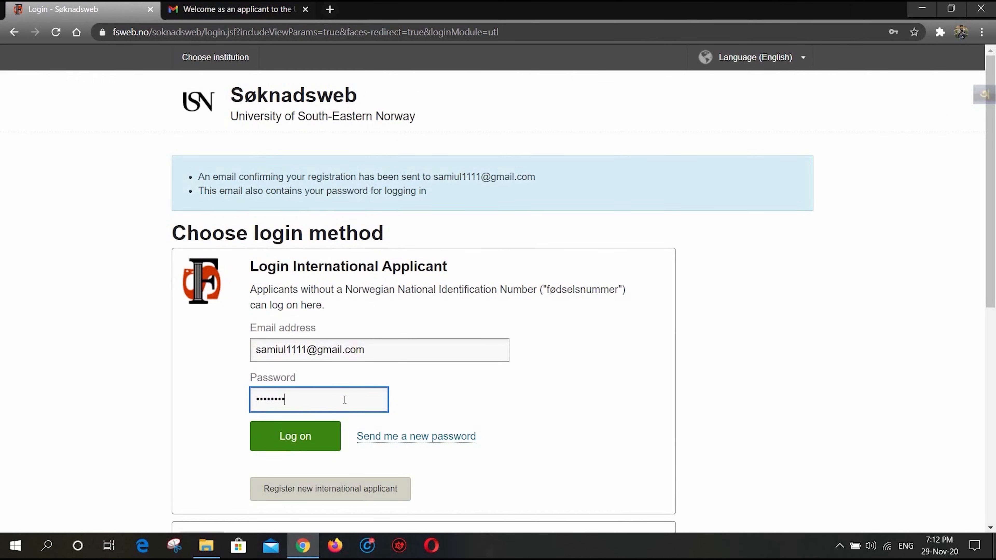
click(304, 447)
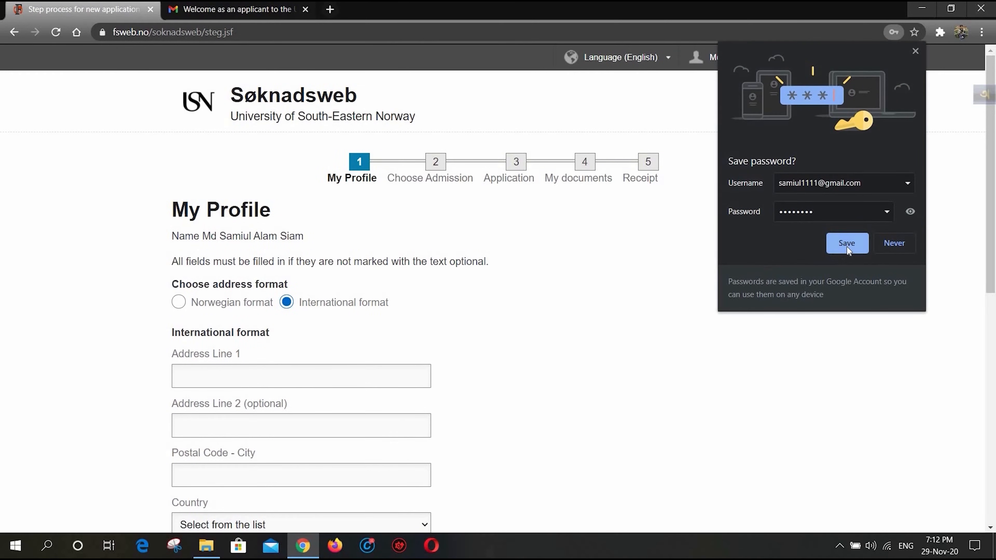
click(847, 247)
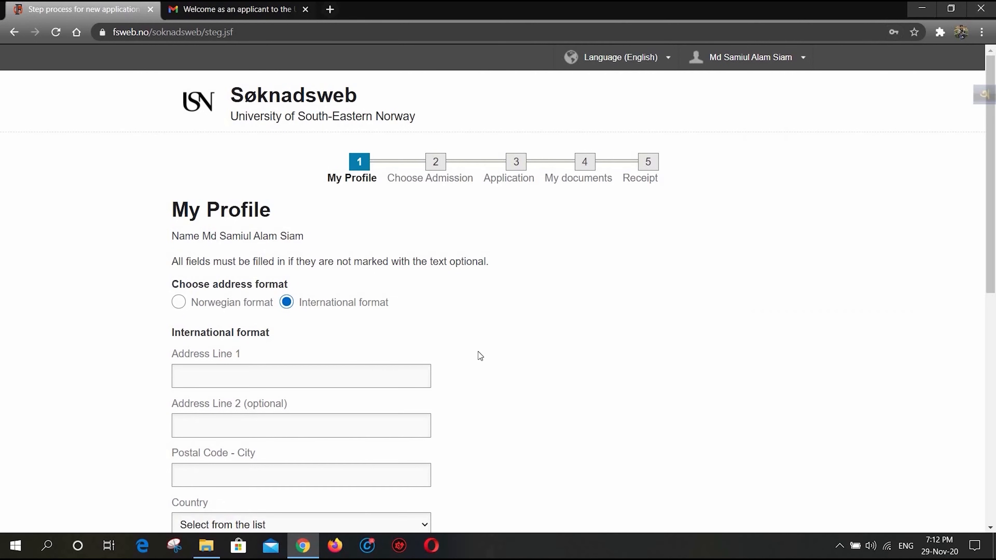
- Fill the profile's international address from the saved autofill entry and set the country to Bangladesh
scroll(481, 354, down, 2)
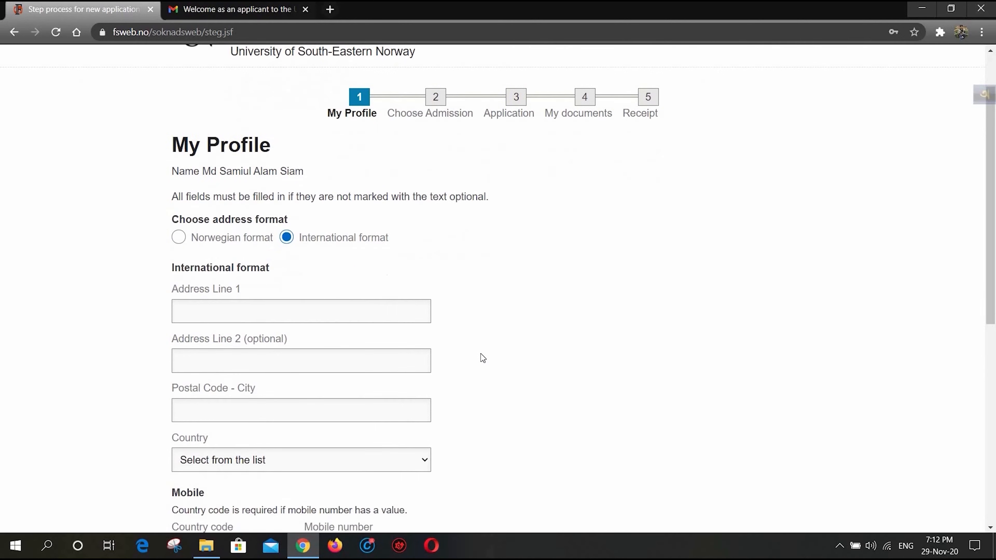
scroll(338, 280, down, 3)
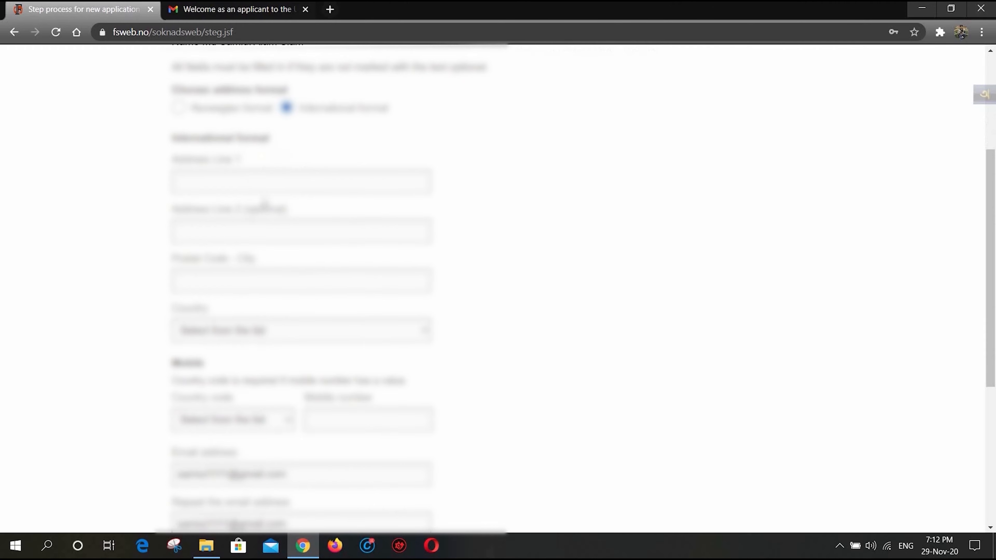
click(247, 183)
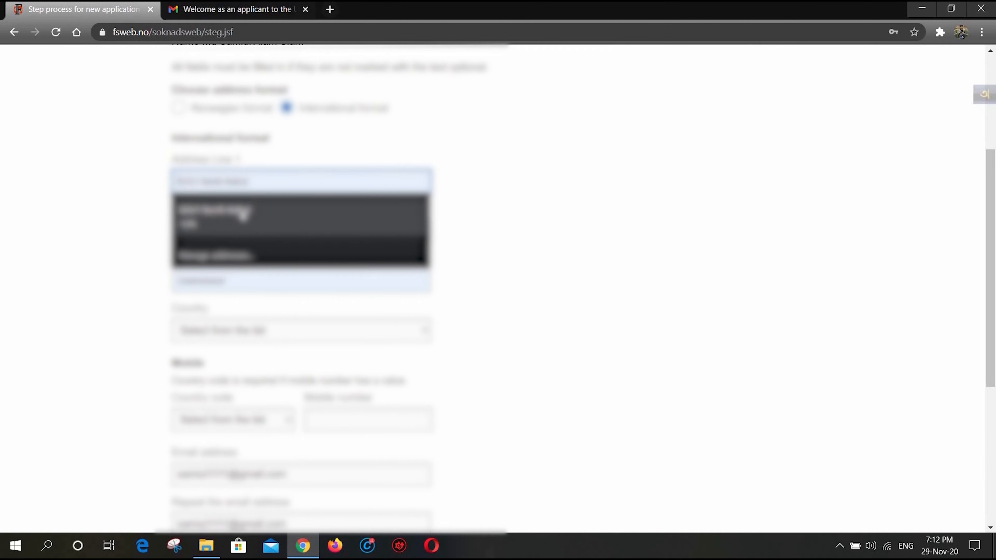
click(243, 215)
click(316, 332)
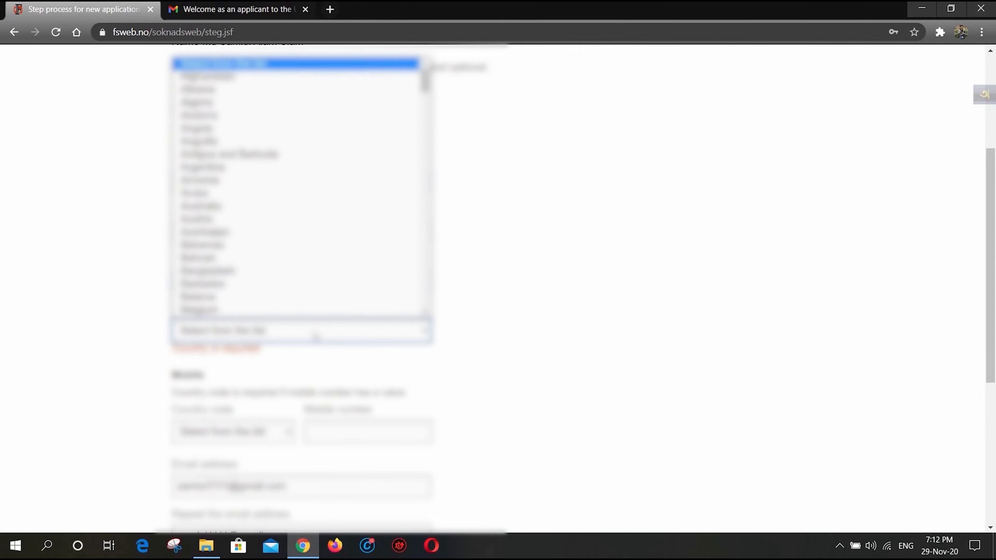
scroll(266, 281, down, 1)
click(251, 248)
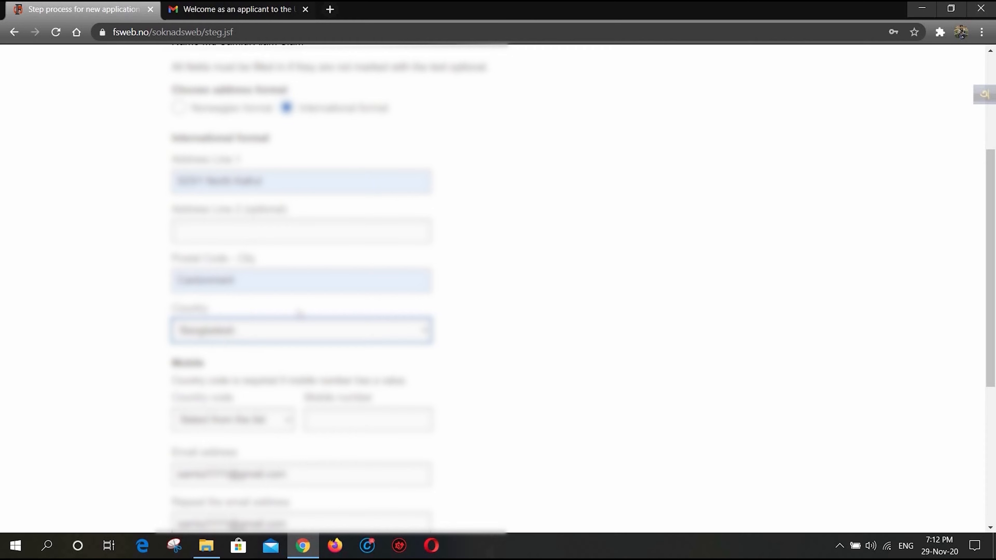
- Replace the autofilled text in the postal code and city field with the applicant's postal code
click(289, 282)
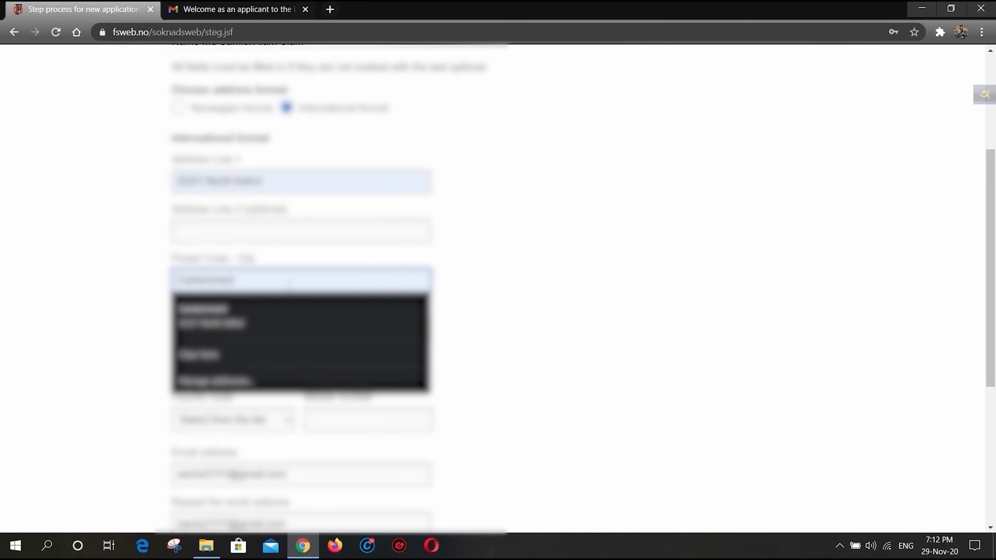
click(129, 269)
drag(268, 280, 157, 280)
key(BackSpace)
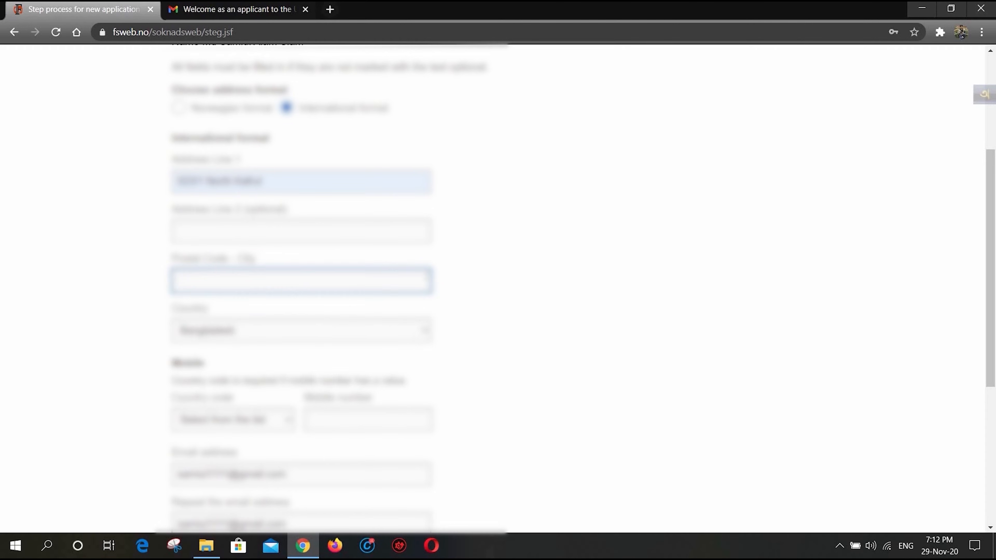
text(1230)
- Set the mobile country code to Bangladesh and enter the applicant's mobile number
scroll(291, 239, down, 5)
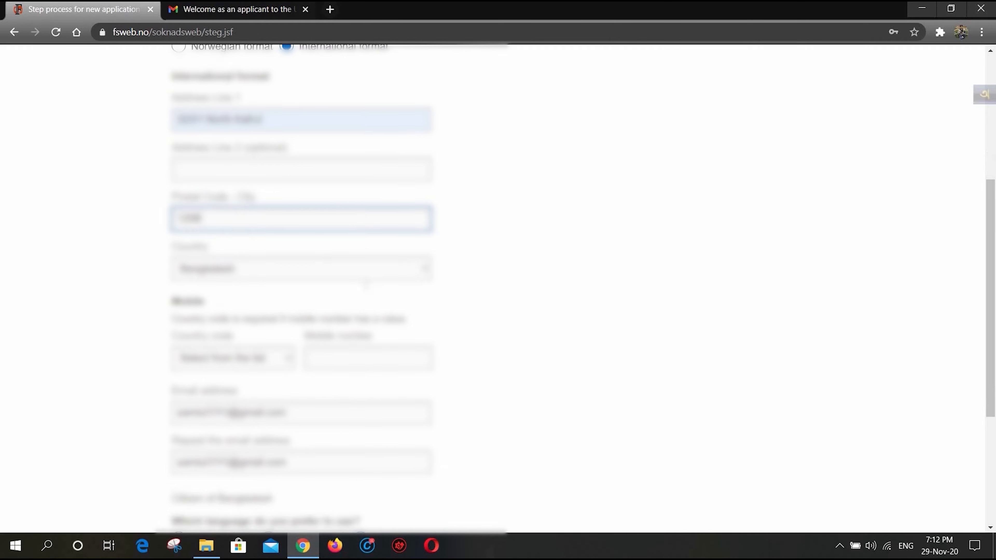
click(292, 236)
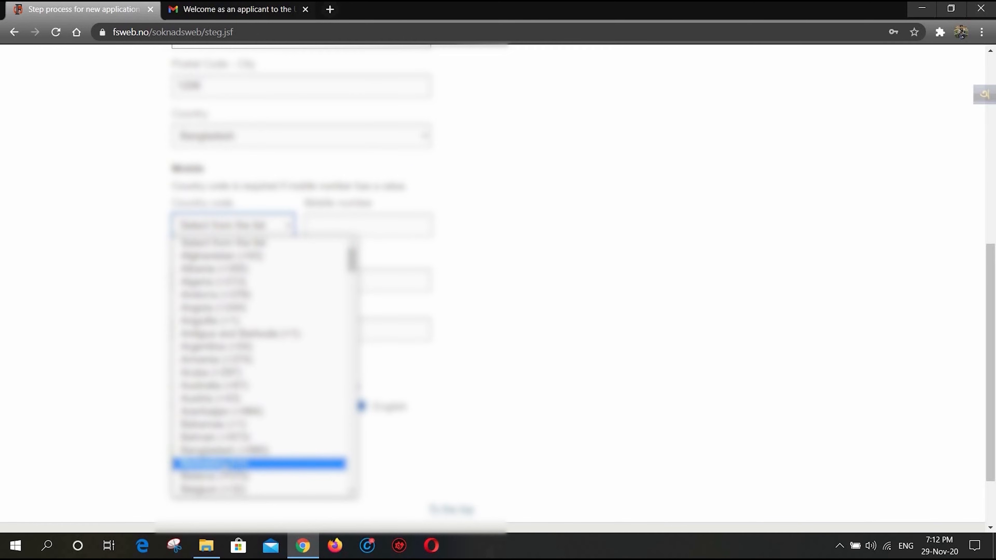
click(259, 450)
click(360, 225)
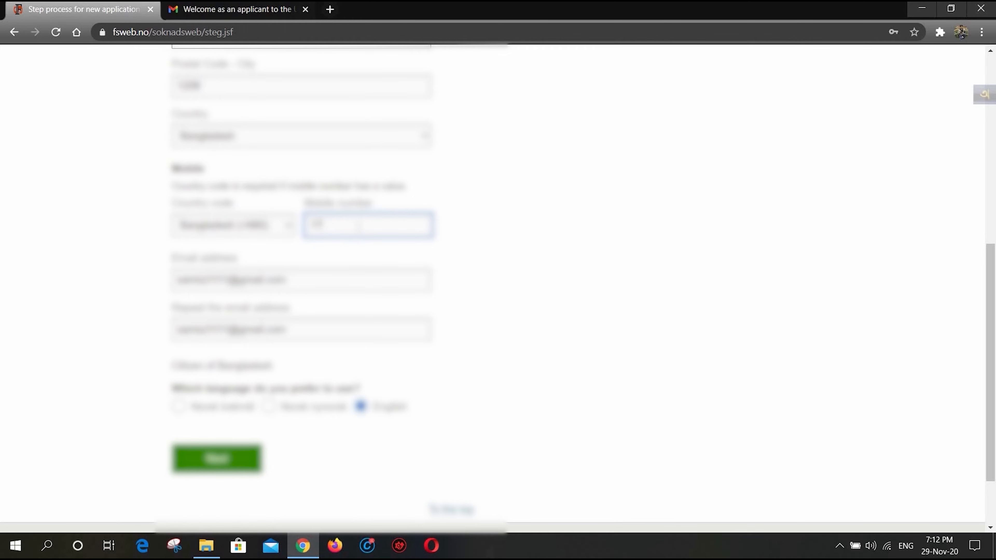
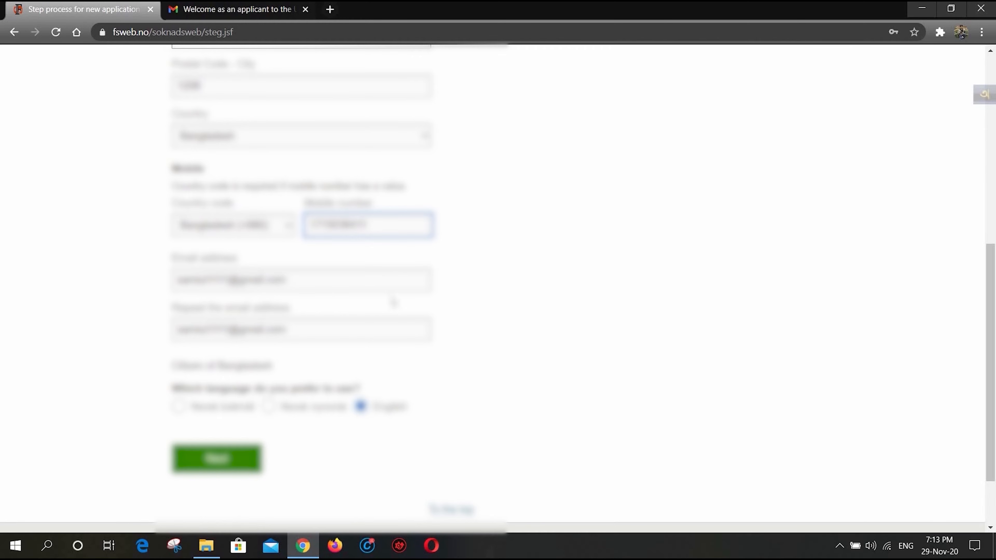
- Complete the postal code and city field with the applicant's city, check the profile and continue to the admission choice
scroll(403, 347, up, 5)
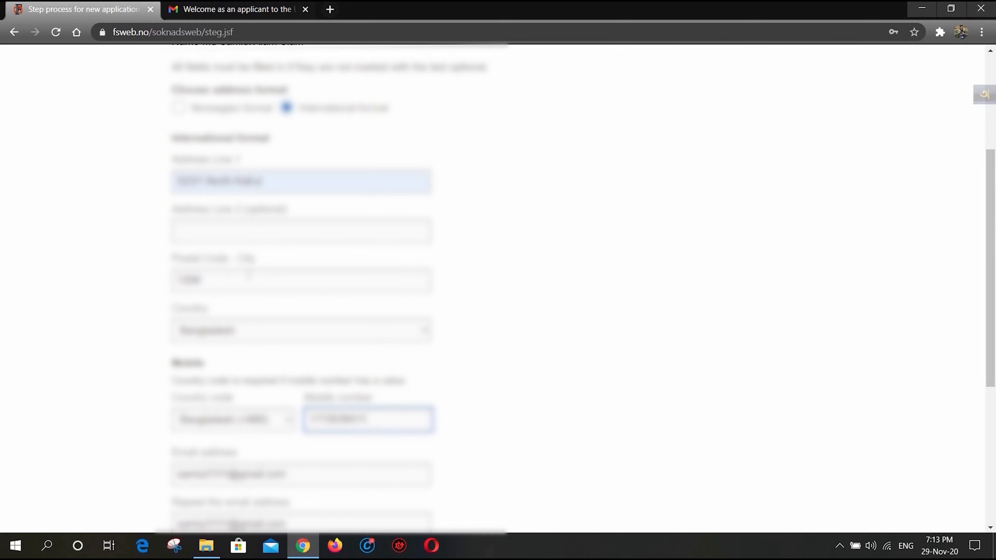
click(249, 287)
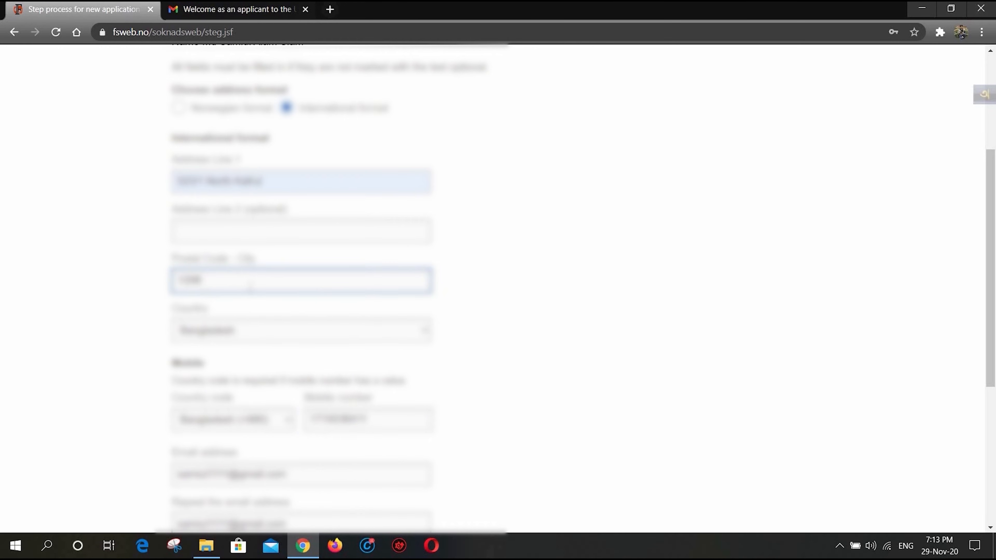
text(1230 - Dhaka)
scroll(528, 285, down, 5)
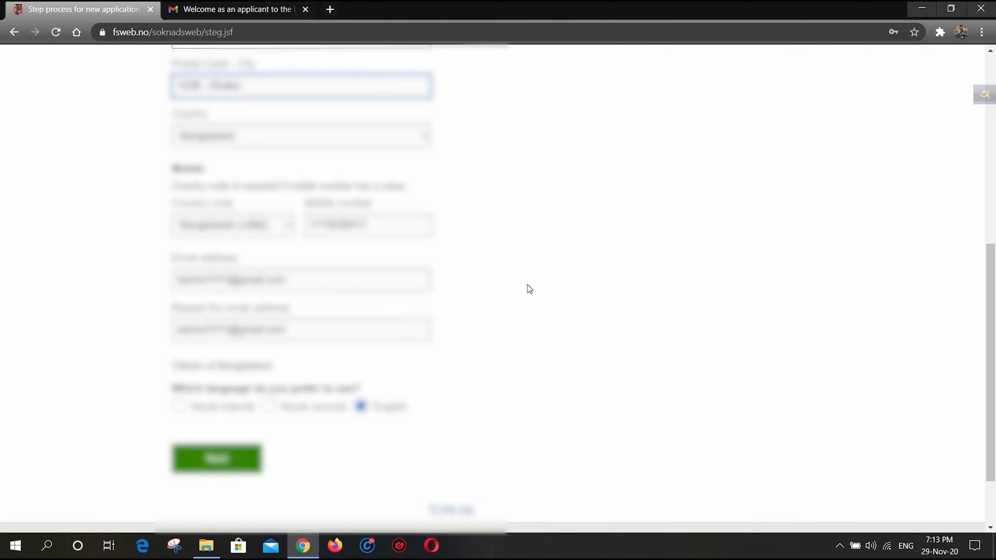
scroll(527, 289, up, 3)
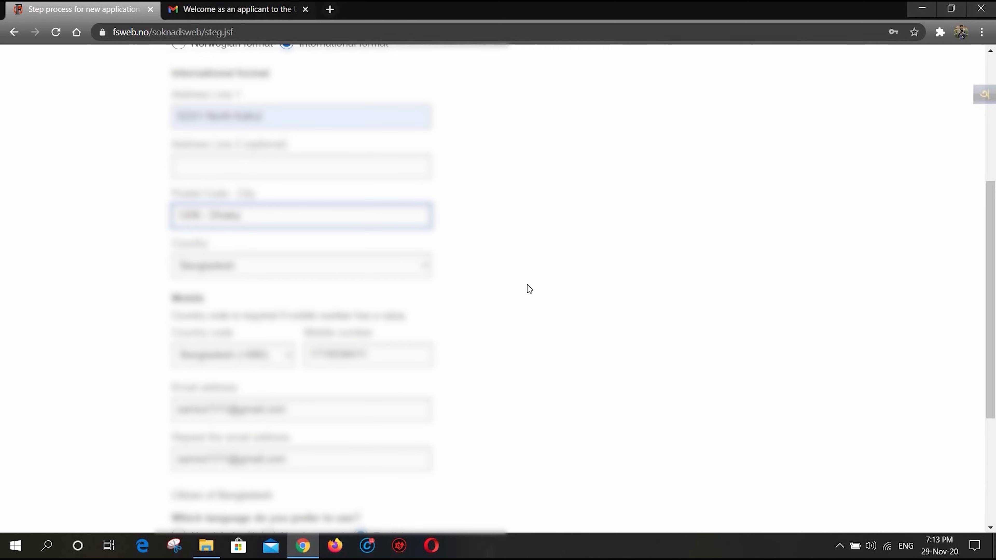
scroll(528, 289, down, 5)
click(217, 394)
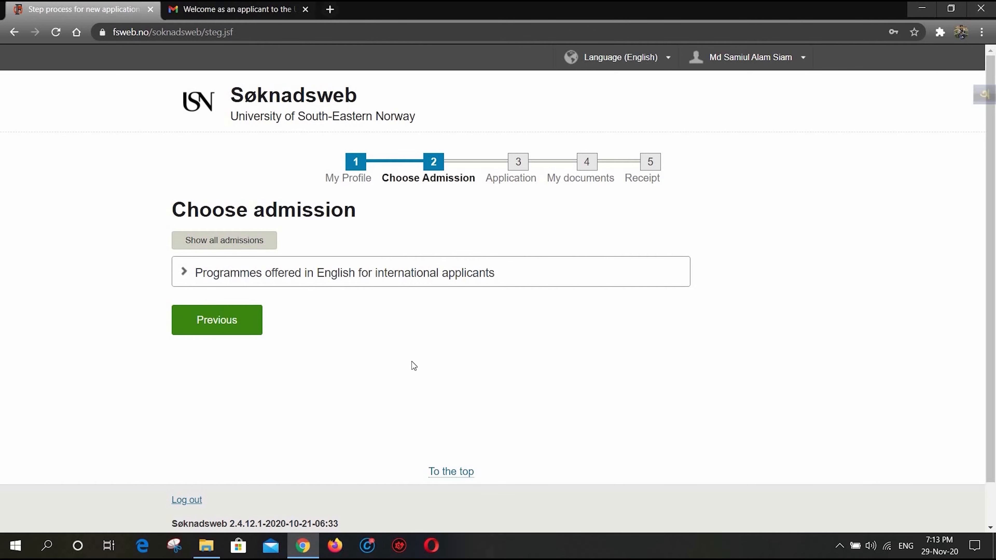
- Expand the programmes offered in English for international applicants and select Master Programmes and courses Autumn 2021
click(305, 273)
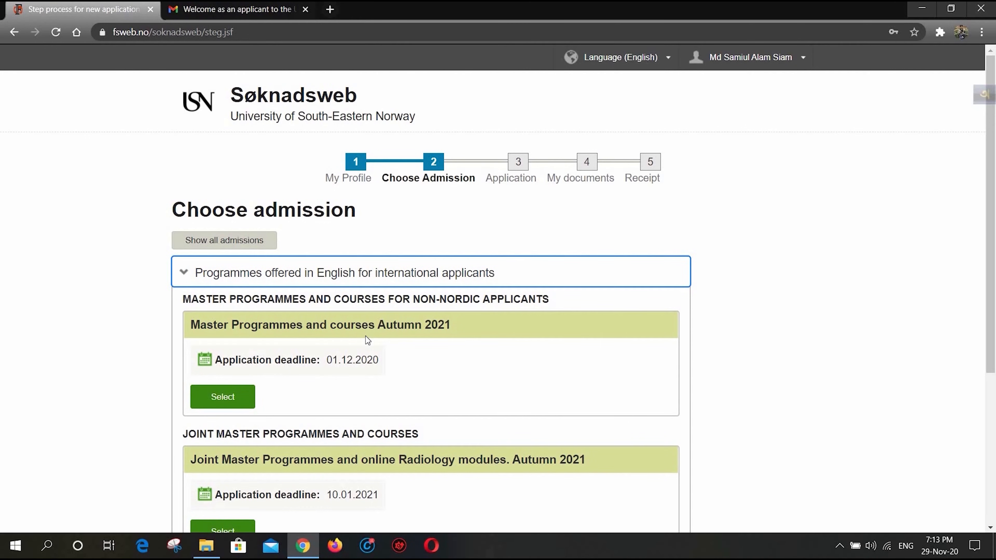
scroll(366, 336, down, 5)
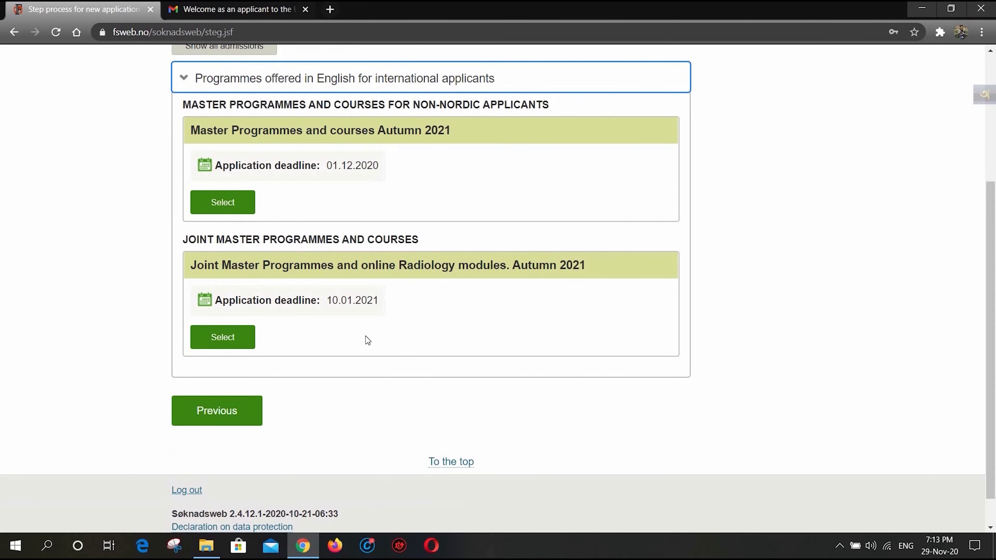
scroll(366, 340, up, 3)
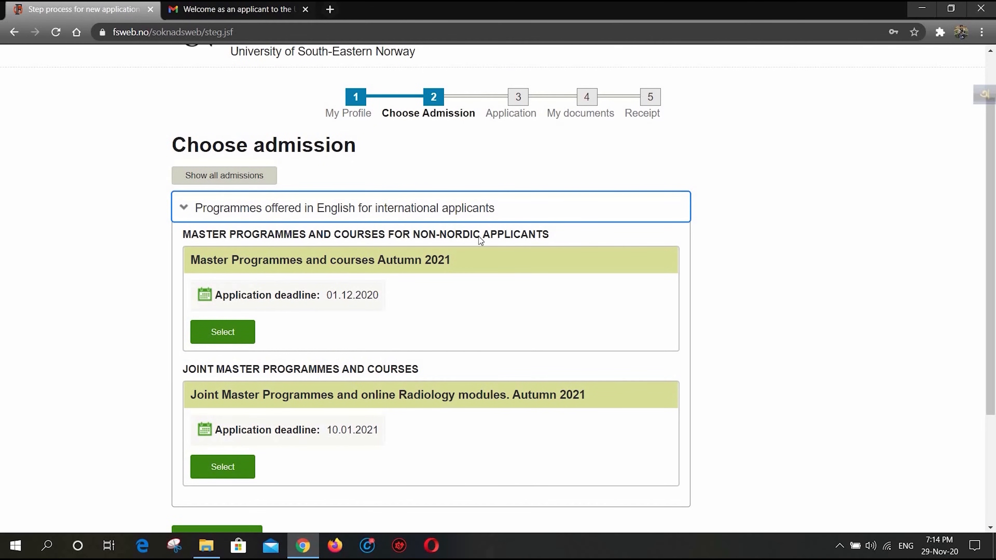
click(225, 335)
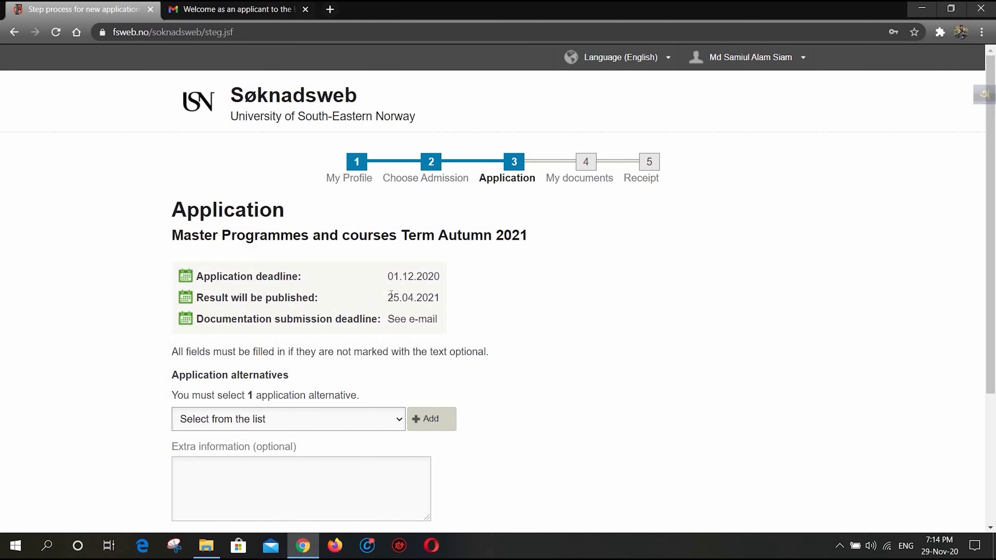
- Review the application dates and add 7112 Master of Science in Computer Science, Kongsberg, as the application alternative
drag(390, 297, 428, 298)
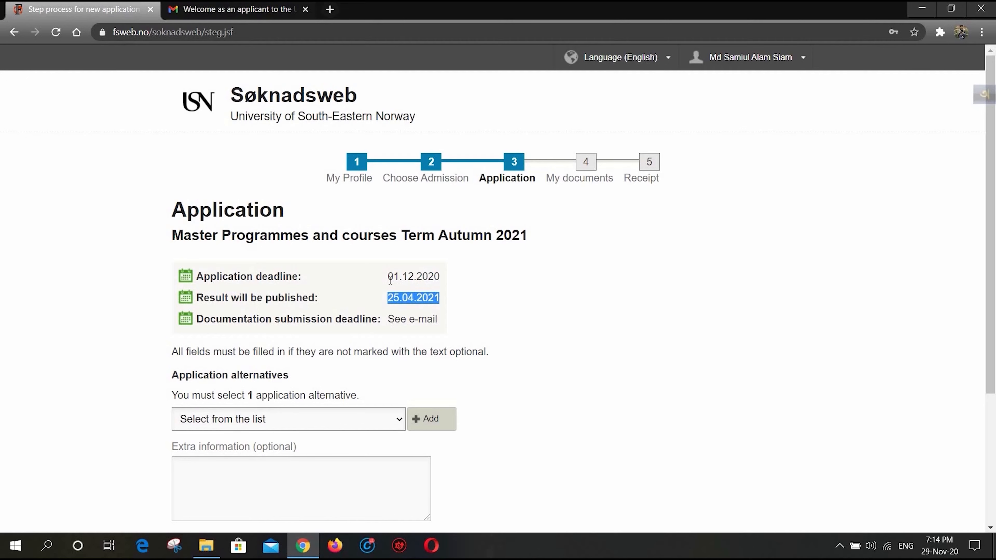
mouse_move(387, 278)
mouse_down()
mouse_move(433, 277)
mouse_move(387, 279)
mouse_up()
scroll(353, 297, down, 5)
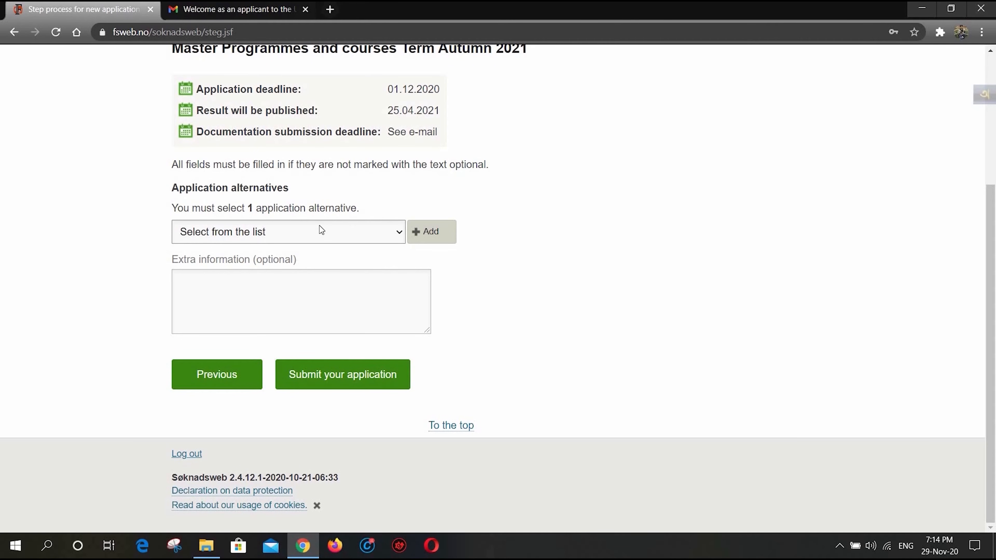
click(354, 232)
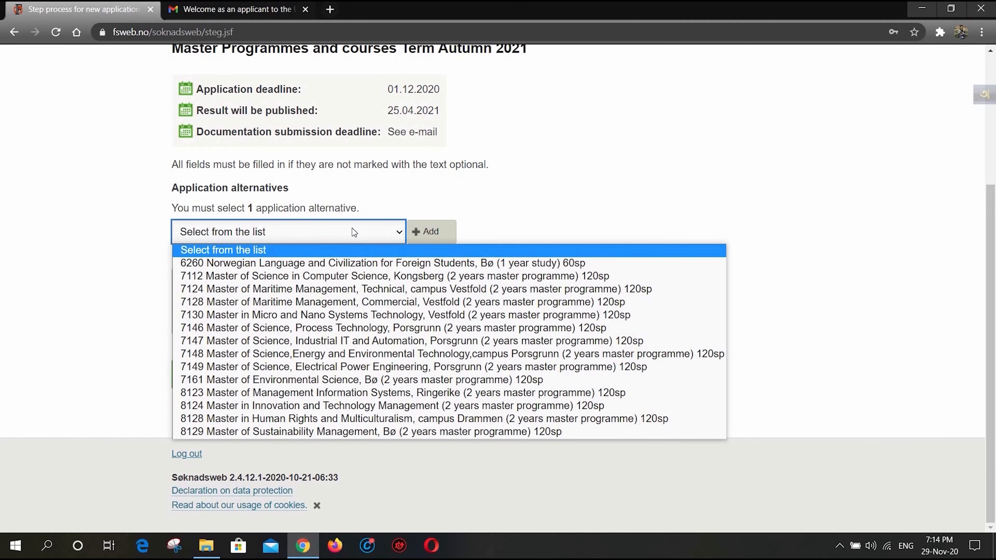
click(376, 277)
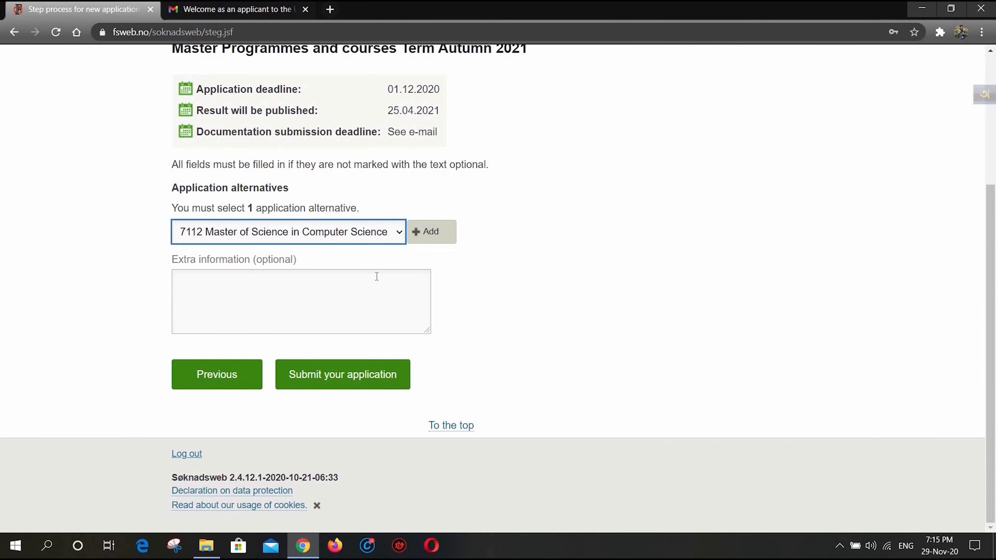
click(370, 376)
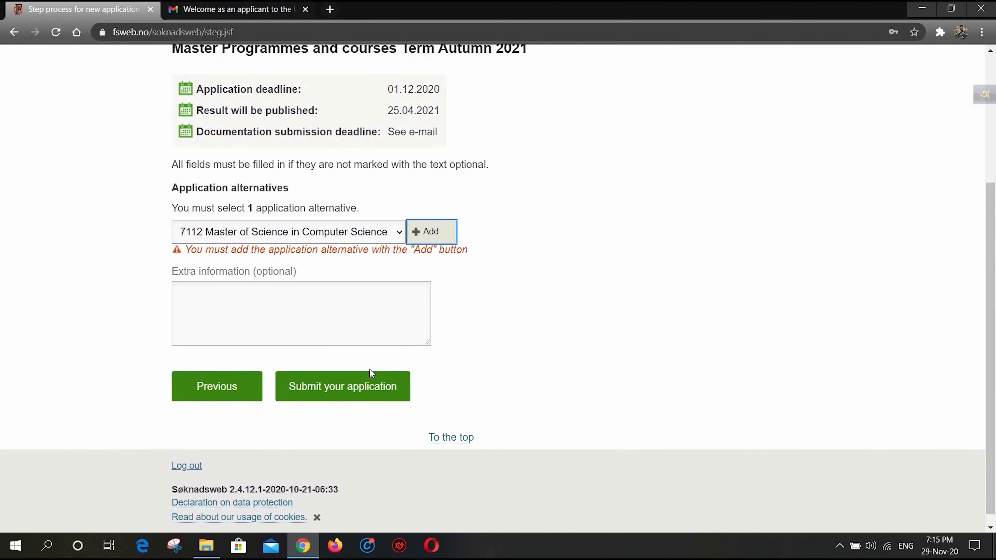
click(427, 232)
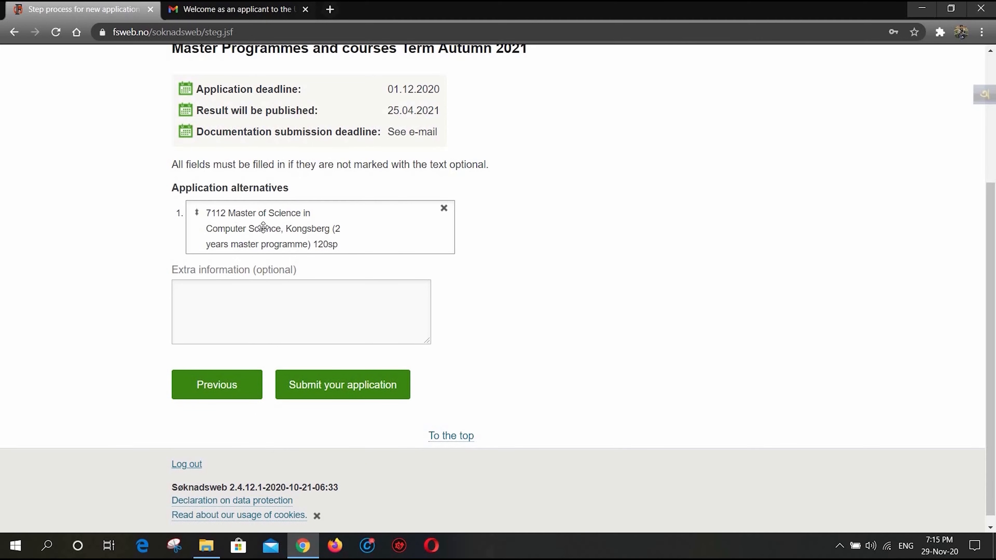
- Leave the optional extra information empty and submit the application to proceed to the documents page
click(269, 300)
click(311, 244)
click(328, 399)
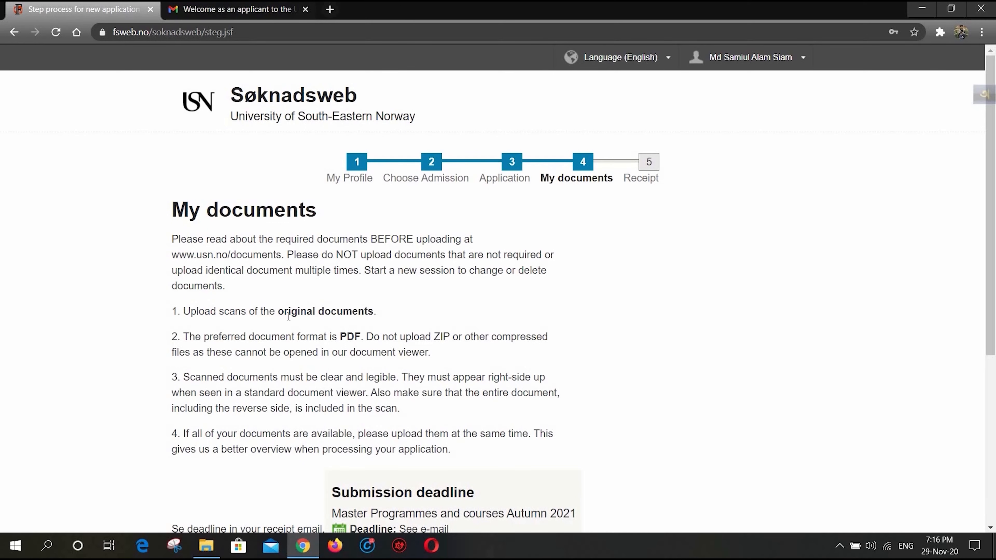
- Read the document requirements on original scans, PDF format, compressed files, legibility and right-side-up orientation
drag(277, 312, 375, 313)
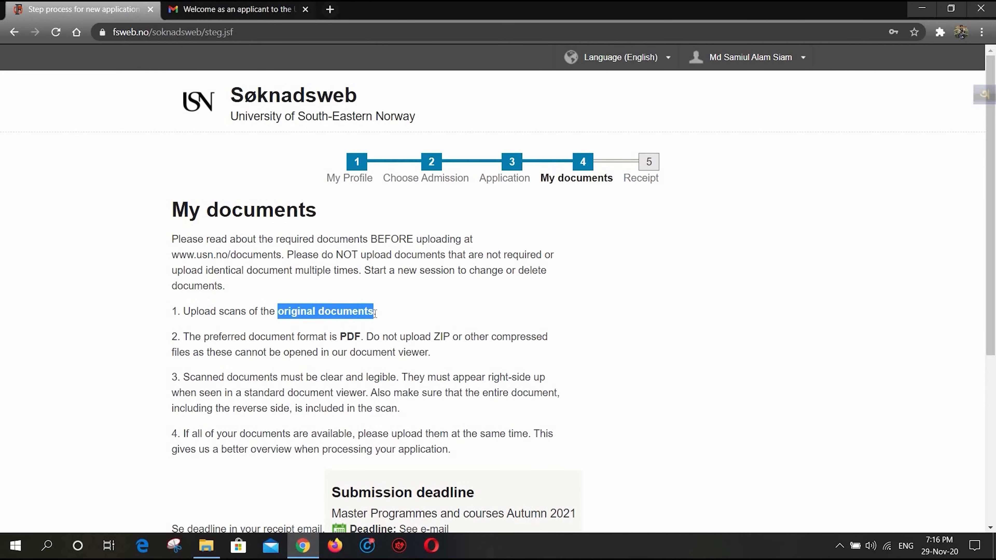
scroll(299, 347, down, 1)
drag(339, 271, 450, 272)
drag(529, 274, 555, 276)
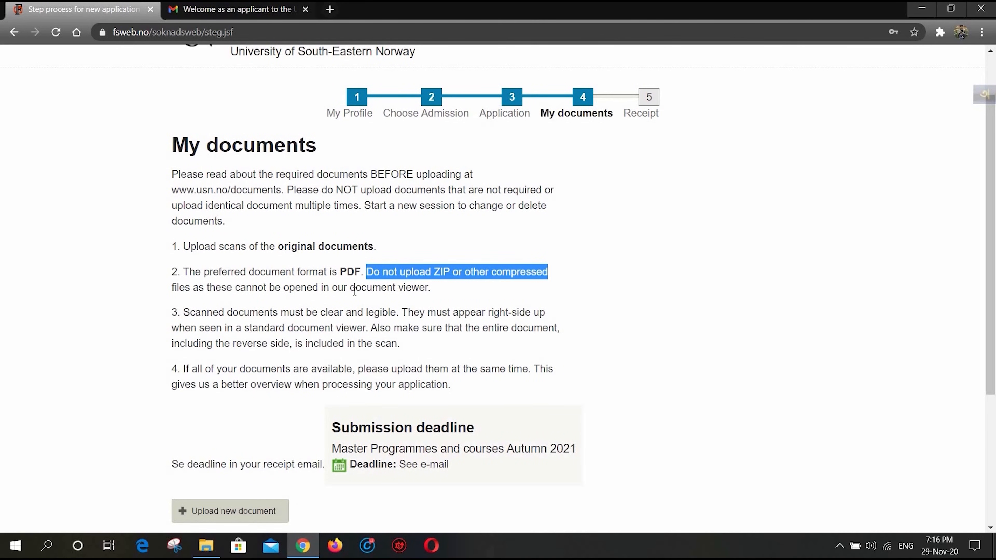
scroll(354, 291, down, 3)
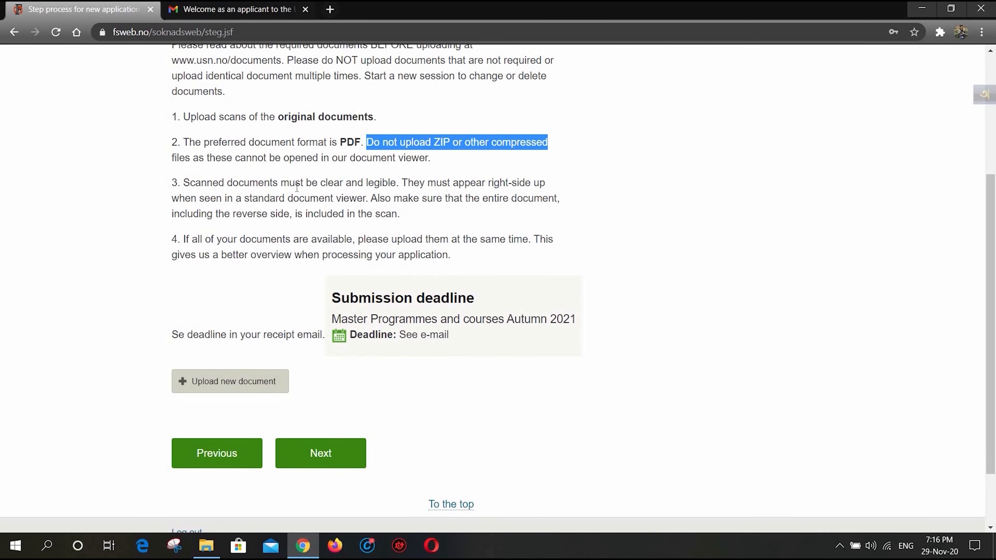
drag(282, 184, 400, 183)
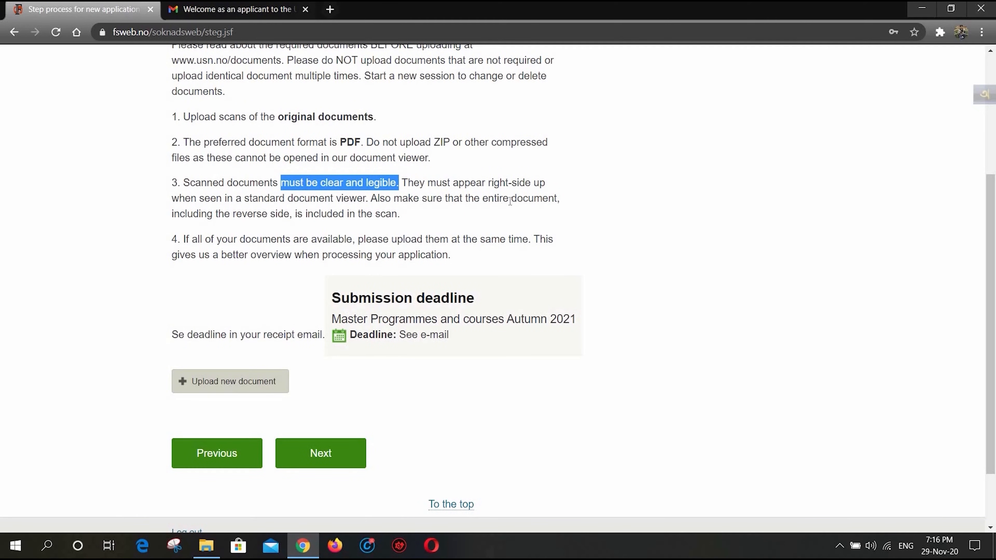
drag(490, 184, 545, 184)
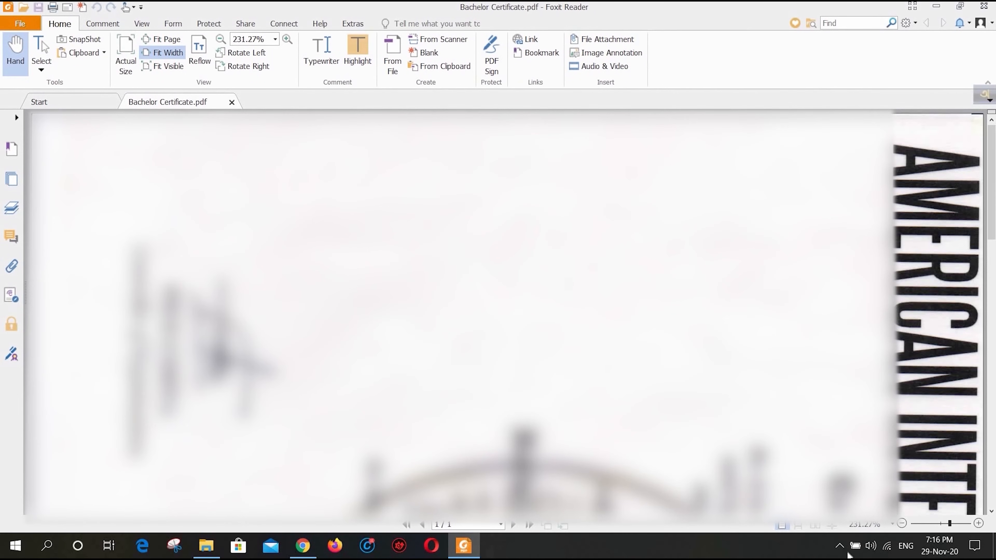
- Inspect the page orientation of Bachelor Certificate.pdf at 100% zoom in Foxit Reader, close it and return to the application in Chrome
click(892, 525)
click(877, 454)
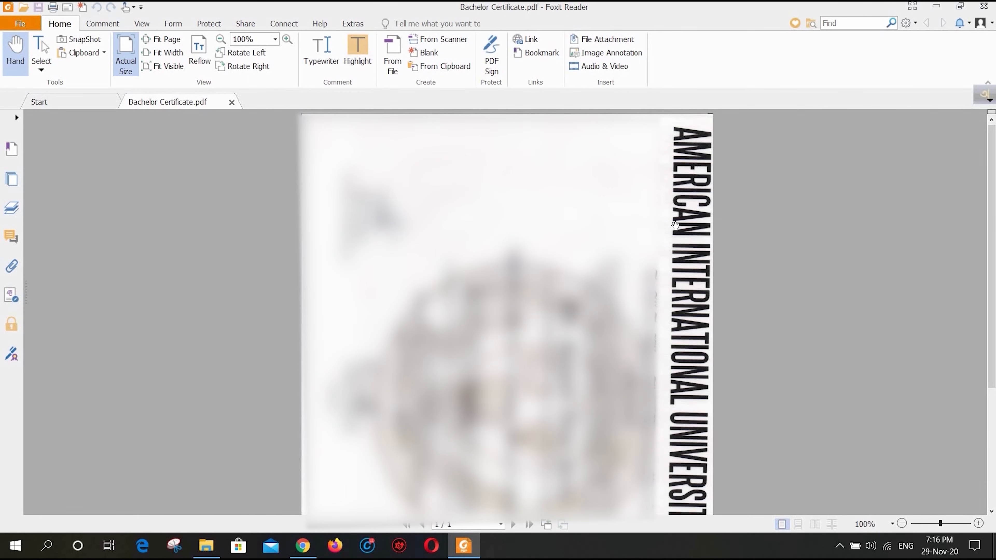
click(982, 7)
click(294, 549)
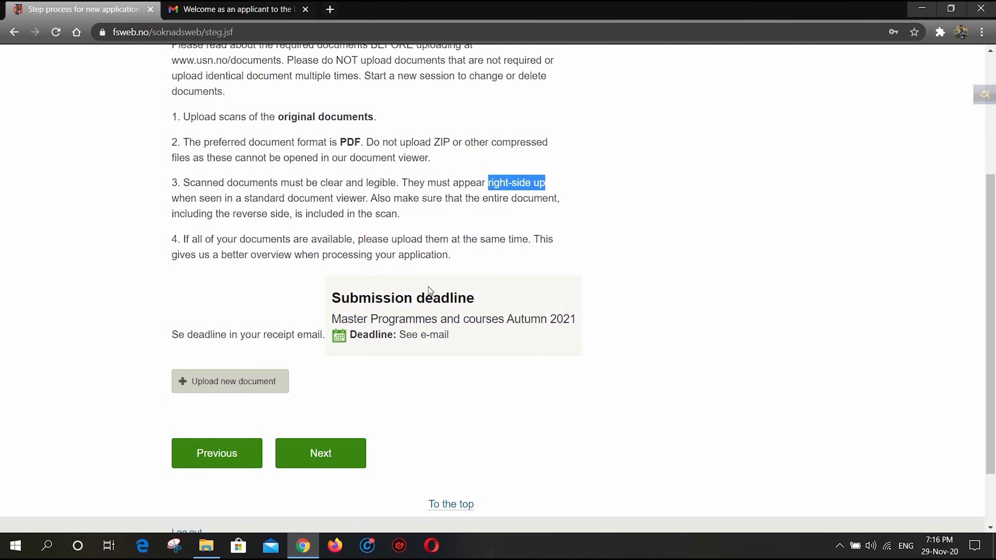
- Start a new document upload of type Transcript of Record or Diploma with American International University Bangladesh as the institution
click(251, 389)
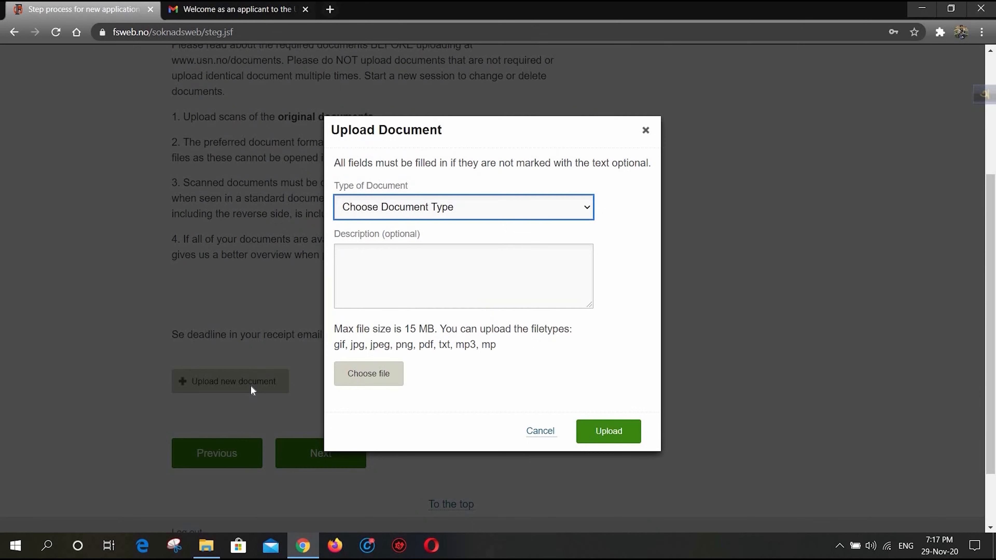
click(548, 215)
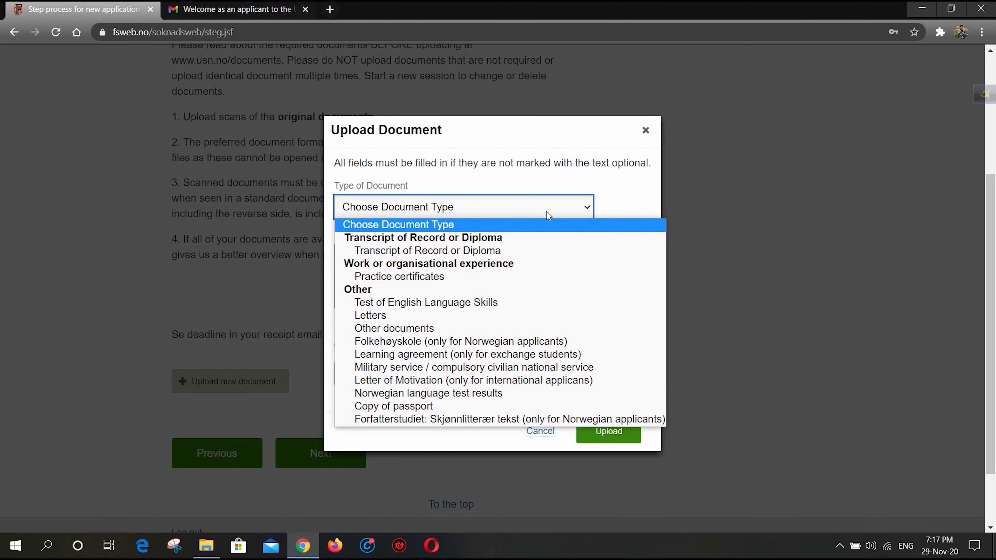
click(480, 253)
click(480, 252)
text(AMERICAN)
key(BackSpace)
key(BackSpace)
key(BackSpace)
key(BackSpace)
key(BackSpace)
key(BackSpace)
key(BackSpace)
text(merican International University )
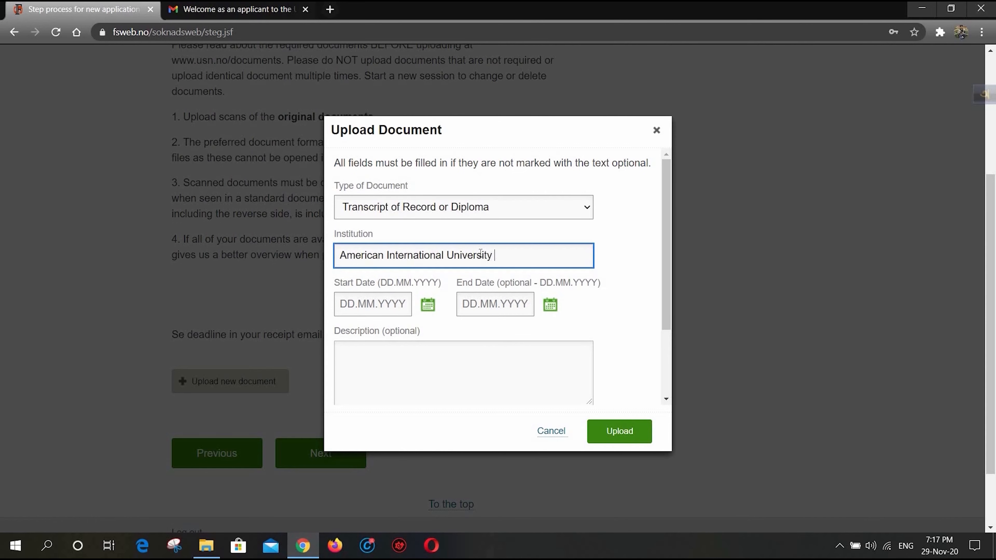
text(Bangladesh)
- Set the first document's start date to 17.01.2016 and its end date to 22.12.2019
click(427, 305)
click(450, 354)
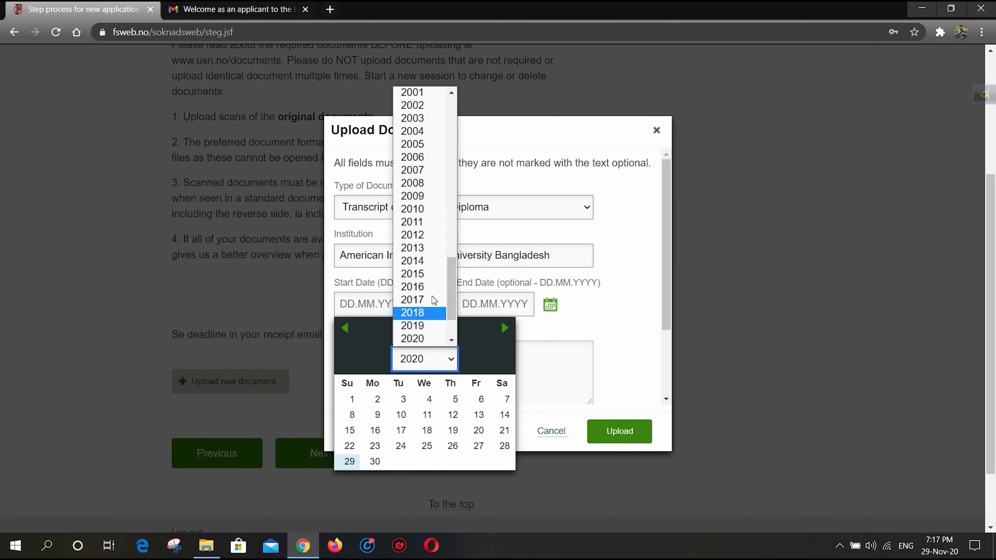
click(432, 287)
click(439, 329)
click(428, 349)
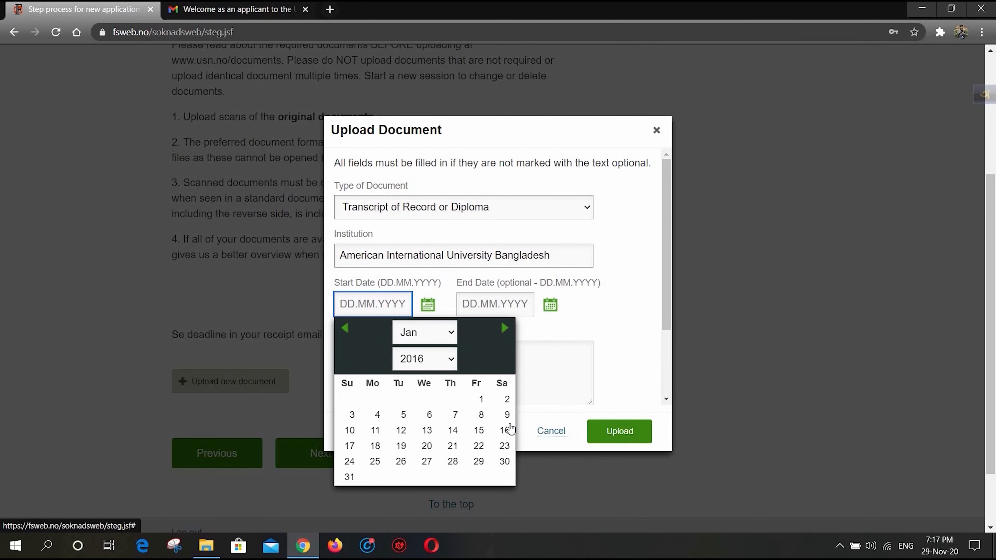
click(349, 446)
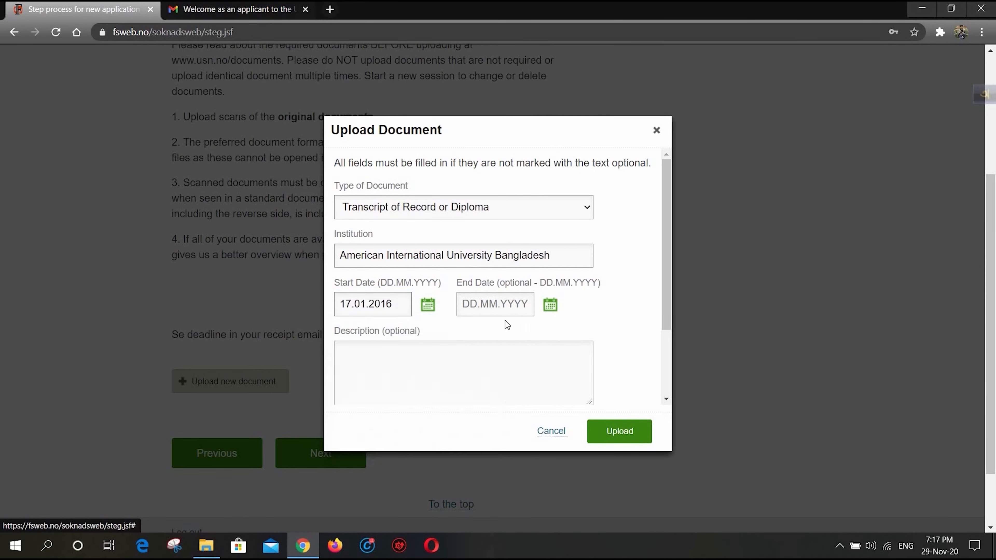
click(544, 306)
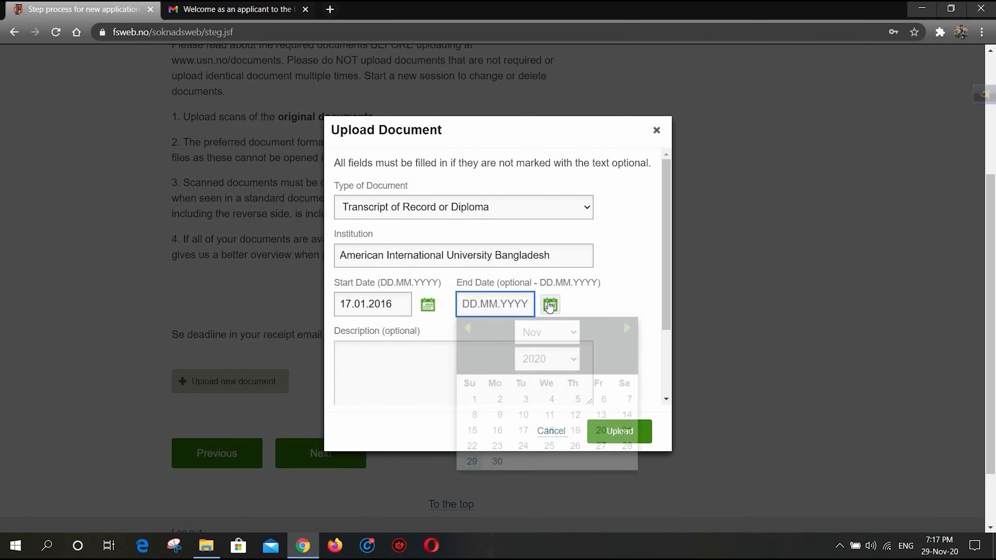
click(472, 448)
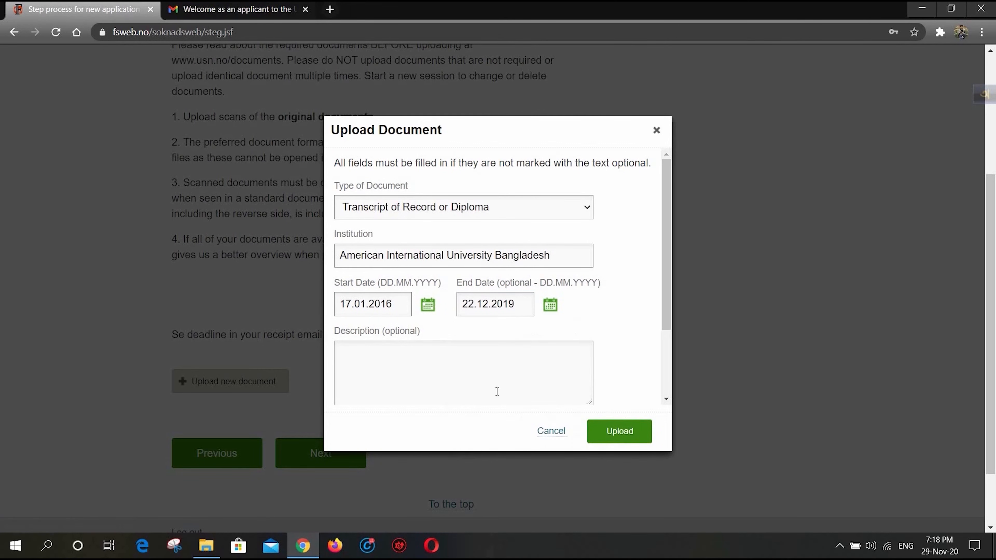
- Leave the description empty, attach Bachelor Transcript.pdf and upload the document
click(439, 354)
scroll(439, 354, down, 3)
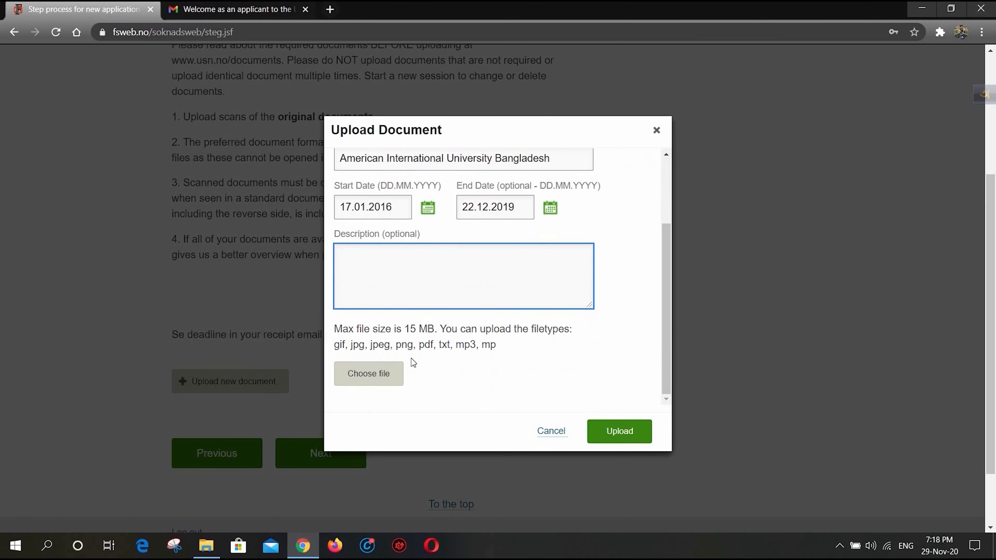
click(369, 373)
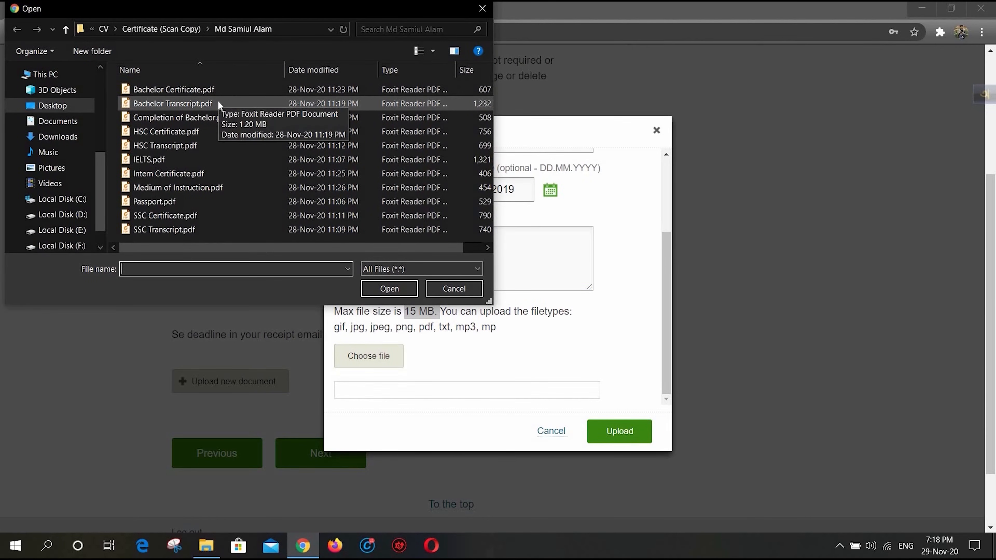
double_click(219, 103)
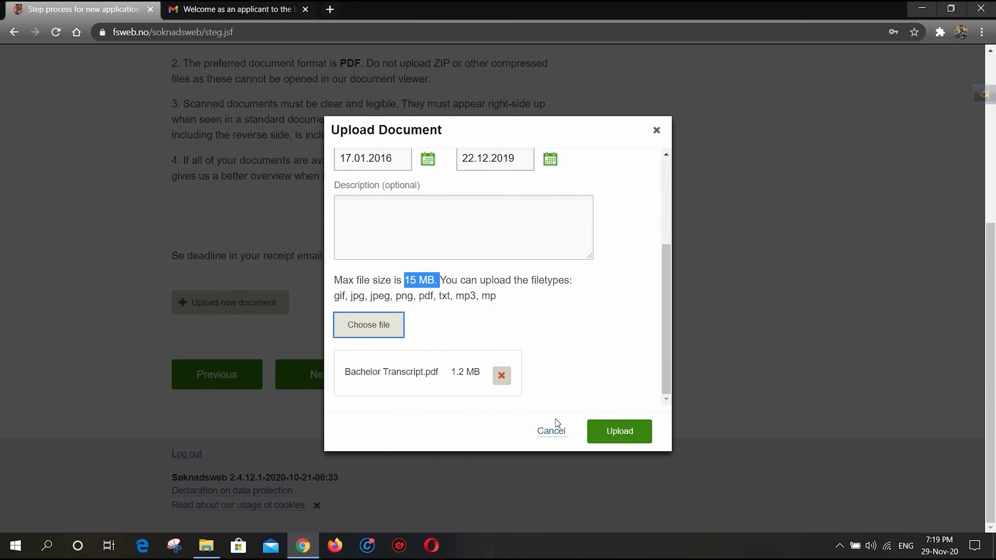
click(613, 434)
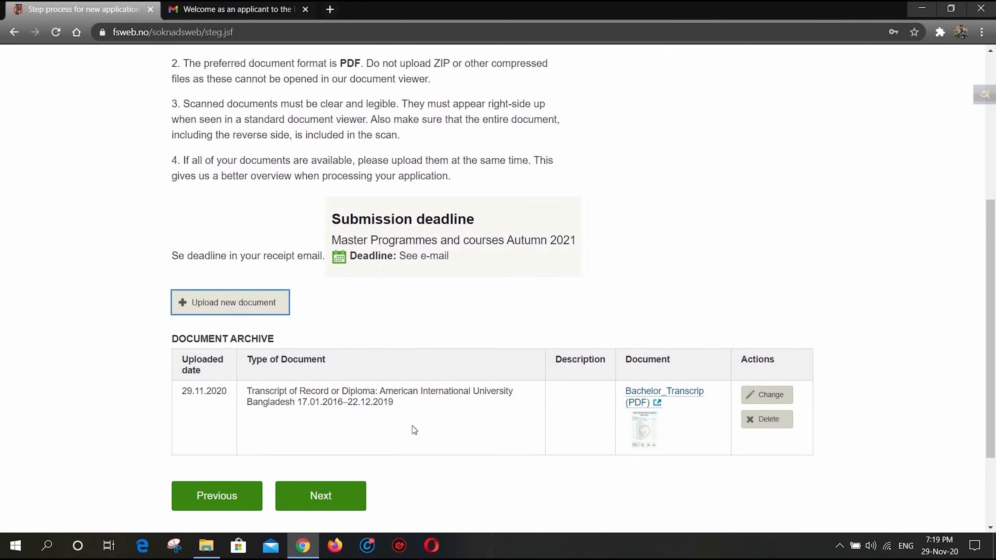
- Start a second document upload as Transcript of Record or Diploma from American International University Bangladesh
scroll(410, 426, down, 3)
click(223, 182)
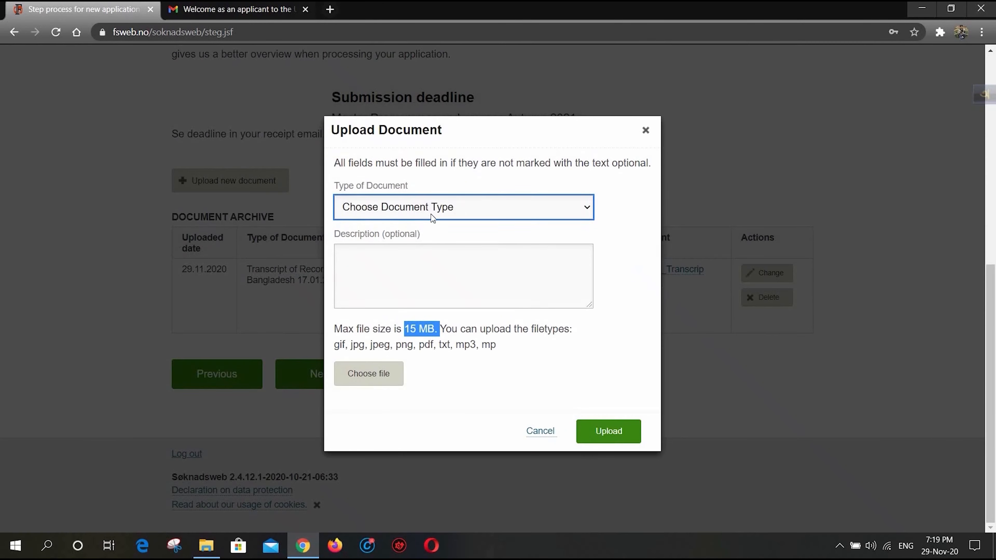
click(464, 207)
click(464, 252)
click(392, 255)
text(Americ)
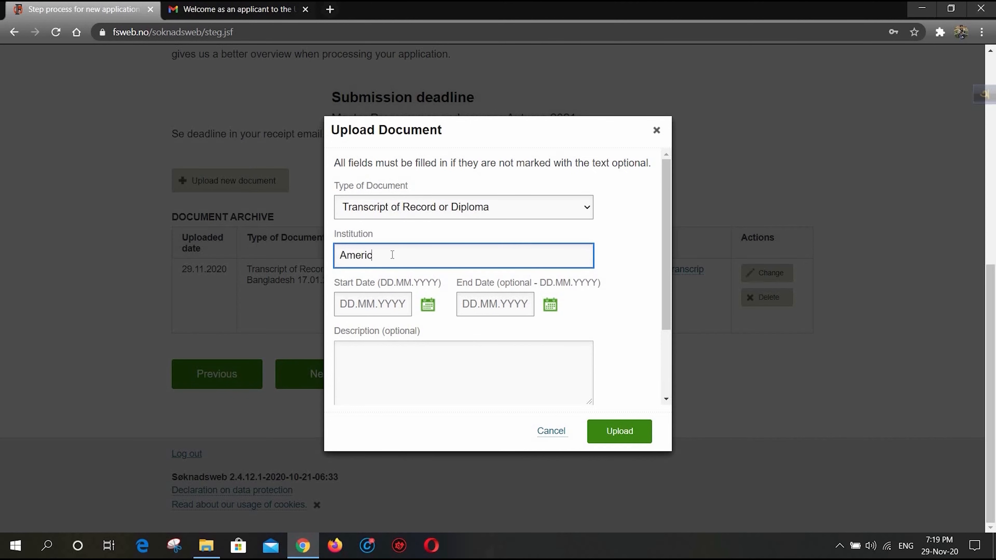
text(an International University Bangladesh)
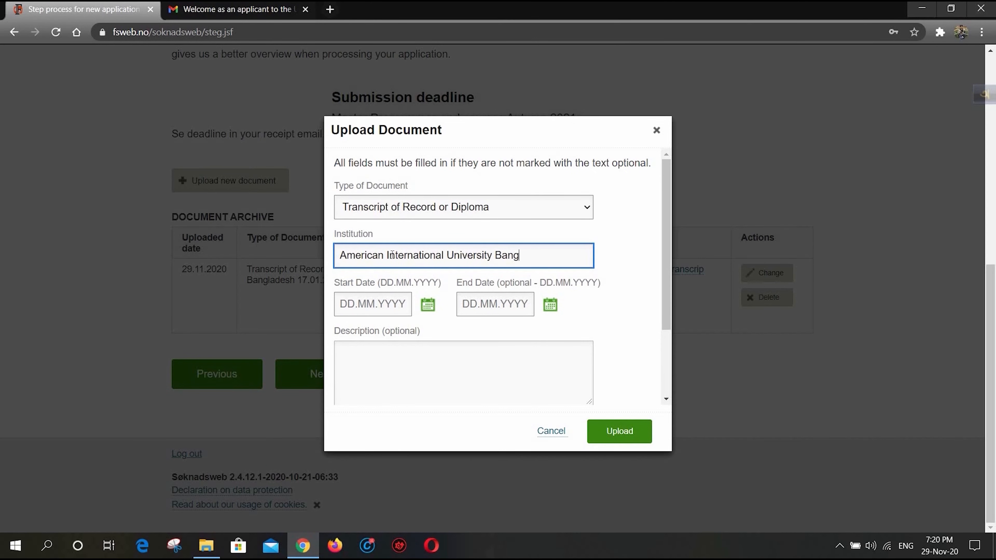
- Set the second document's study period from 17.01.2016 to 22.12.2019
click(376, 304)
click(448, 361)
click(420, 286)
click(453, 333)
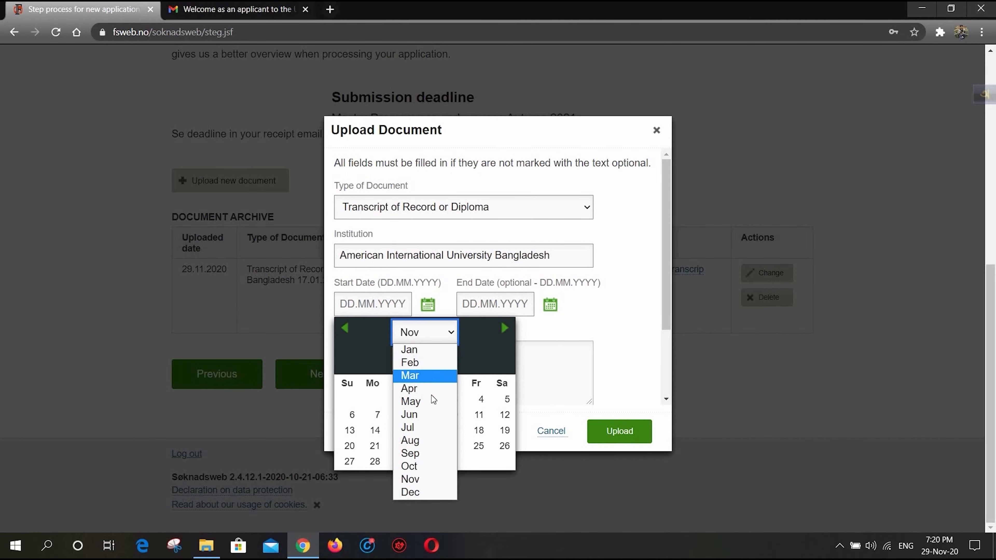
click(409, 350)
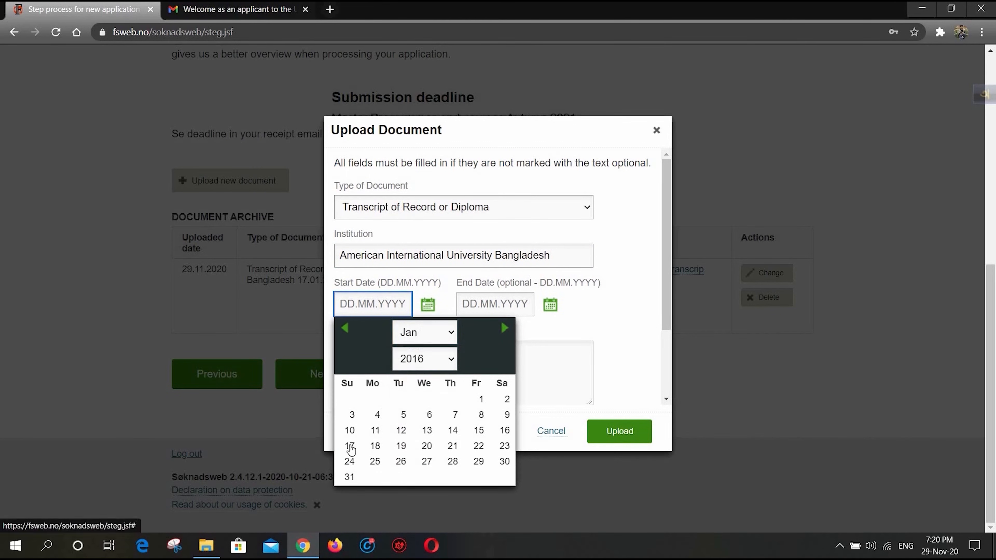
click(349, 445)
click(550, 306)
click(570, 359)
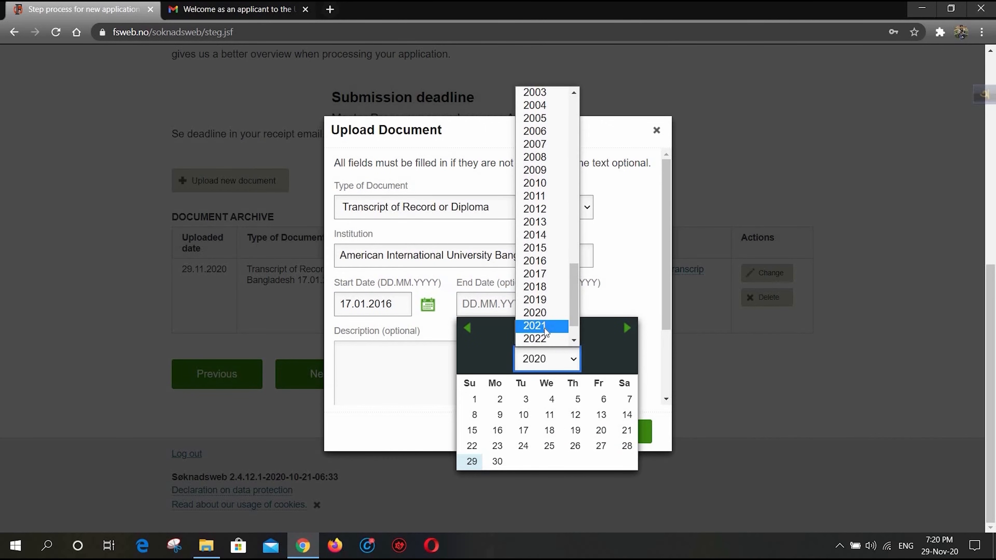
click(557, 323)
click(573, 333)
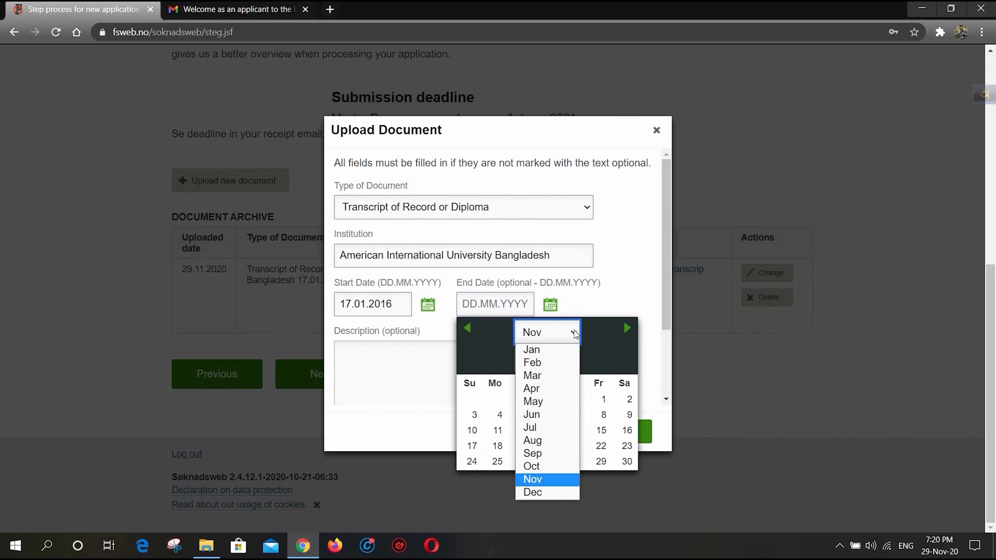
click(541, 492)
click(473, 450)
- Attach Bachelor Certificate.pdf to the second document entry and upload it
scroll(434, 392, down, 3)
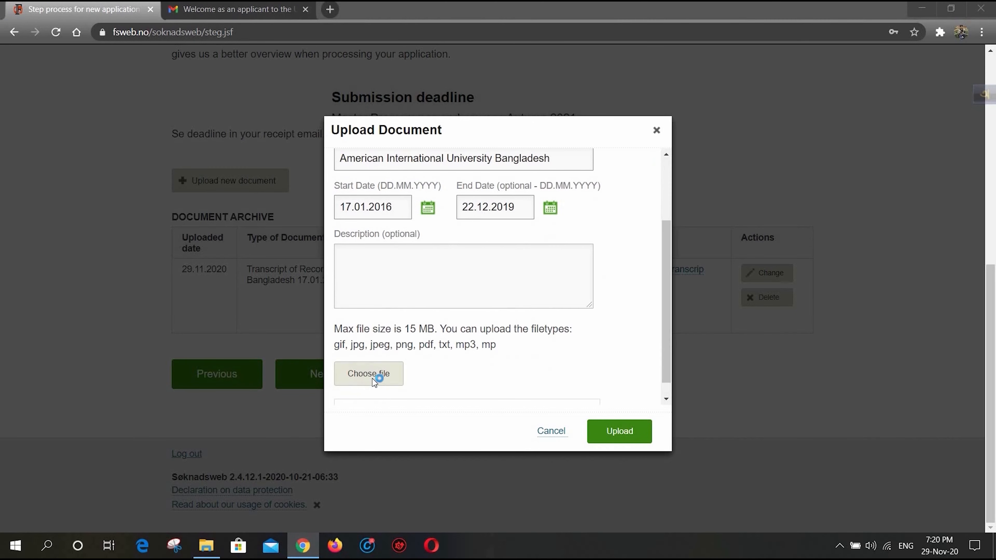
click(372, 378)
double_click(171, 89)
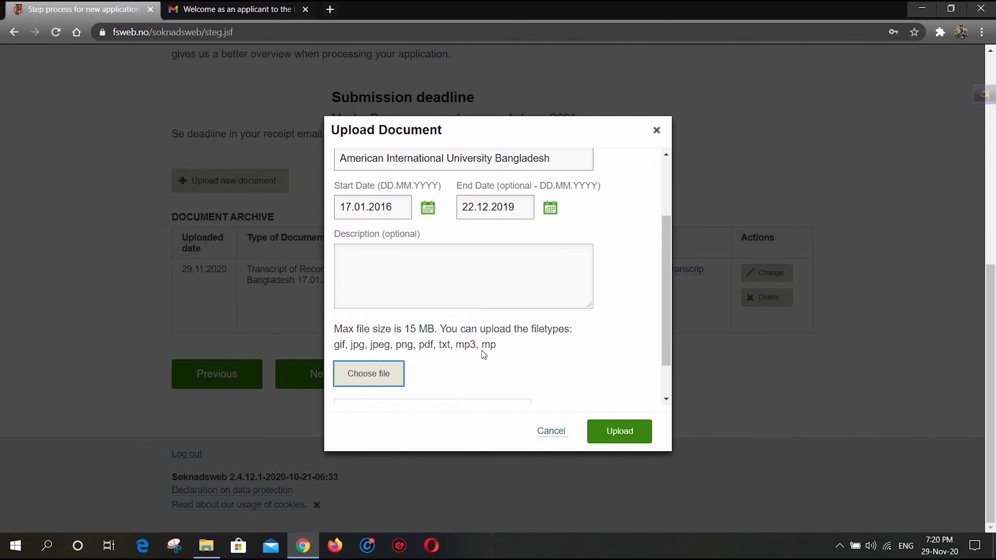
scroll(481, 351, down, 1)
click(618, 437)
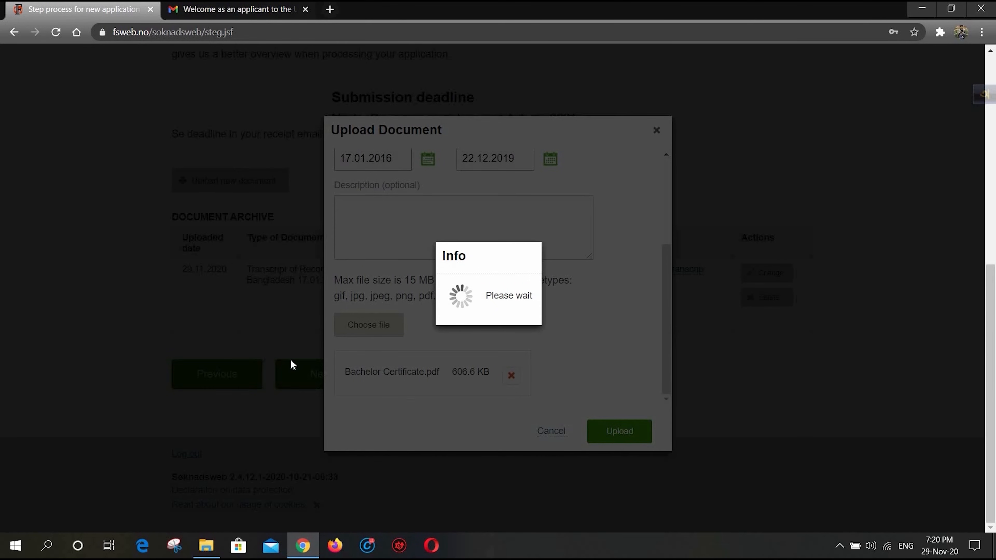
- Open Bachelor Transcript.pdf from File Explorer, review its course list, close it and return to the application in Chrome
click(210, 552)
double_click(210, 150)
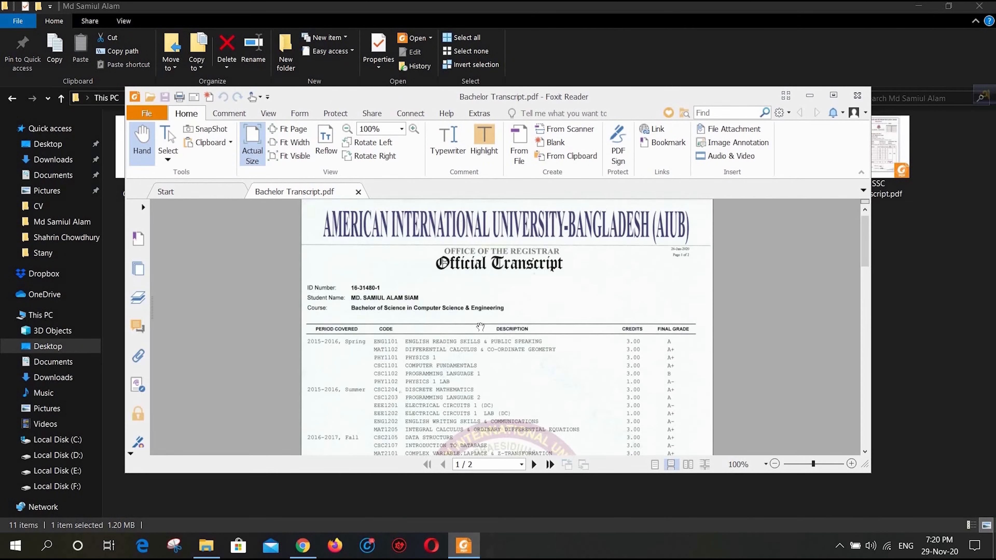
scroll(575, 353, down, 3)
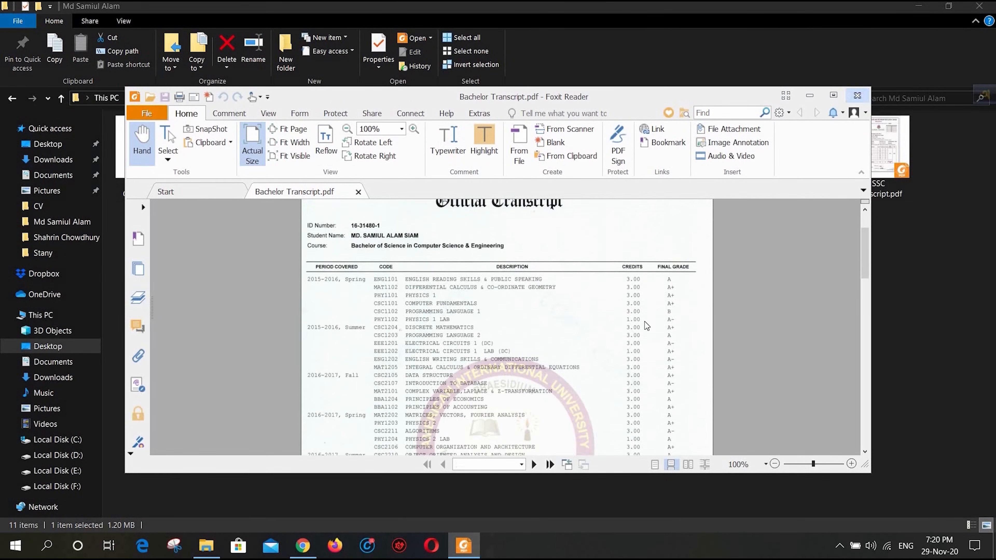
click(857, 95)
click(310, 551)
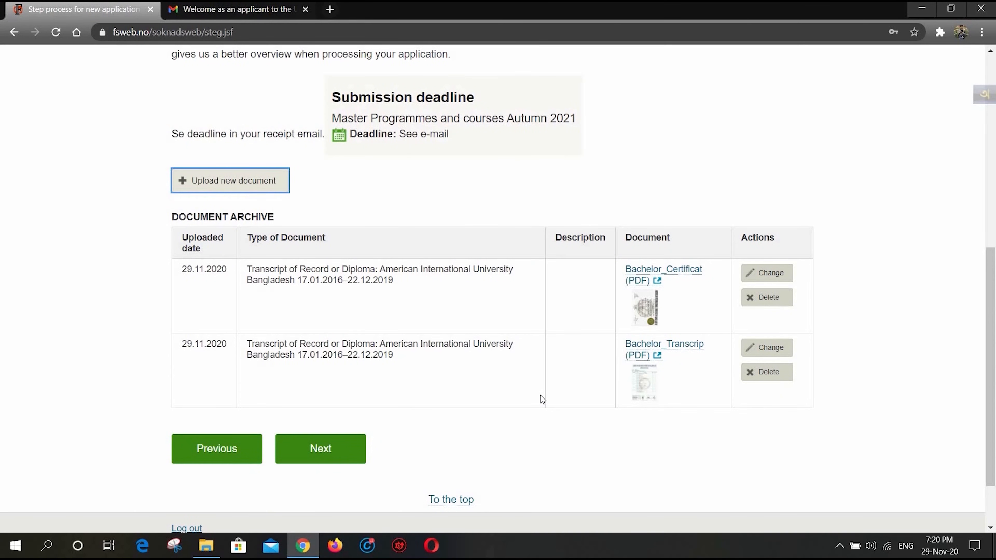
- Start a third document upload, choosing Transcript of Record or Diploma and entering American International University Bangladesh as the institution
click(230, 181)
click(514, 214)
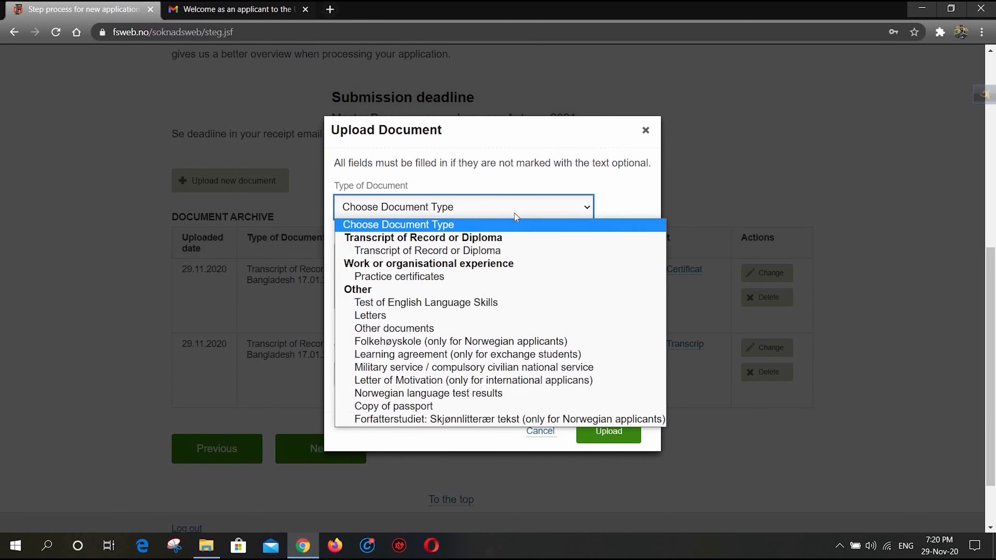
click(487, 252)
click(468, 259)
text(American Interna)
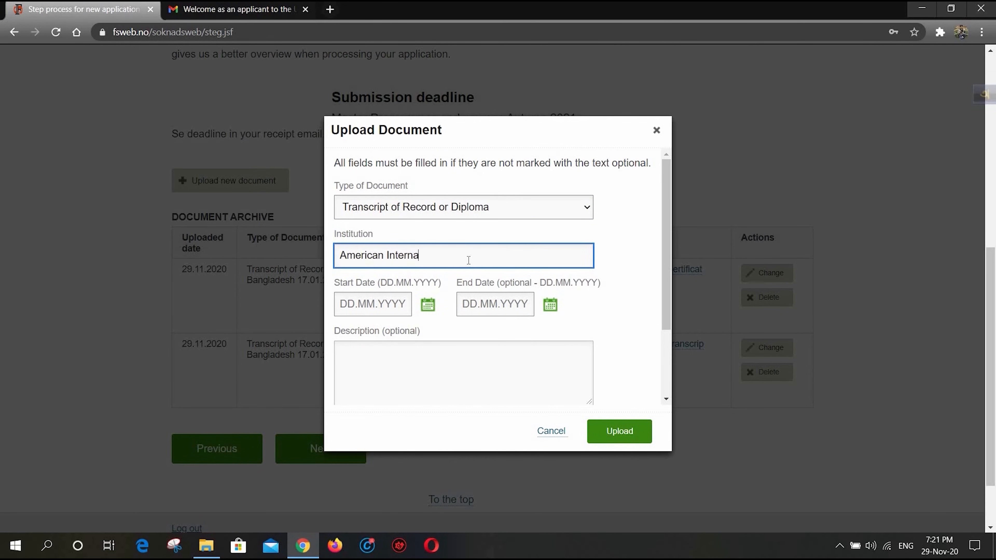
text(tional University Bangladesh)
triple_click(469, 261)
- Set the third document's study period from 17.01.2016 to 22.12.2019
click(428, 304)
click(448, 358)
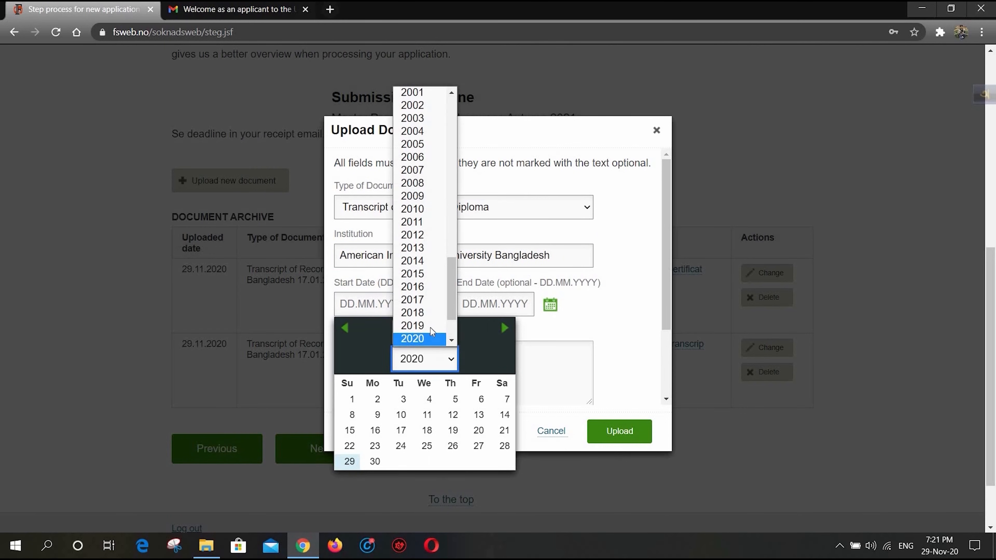
click(411, 286)
click(425, 332)
click(409, 349)
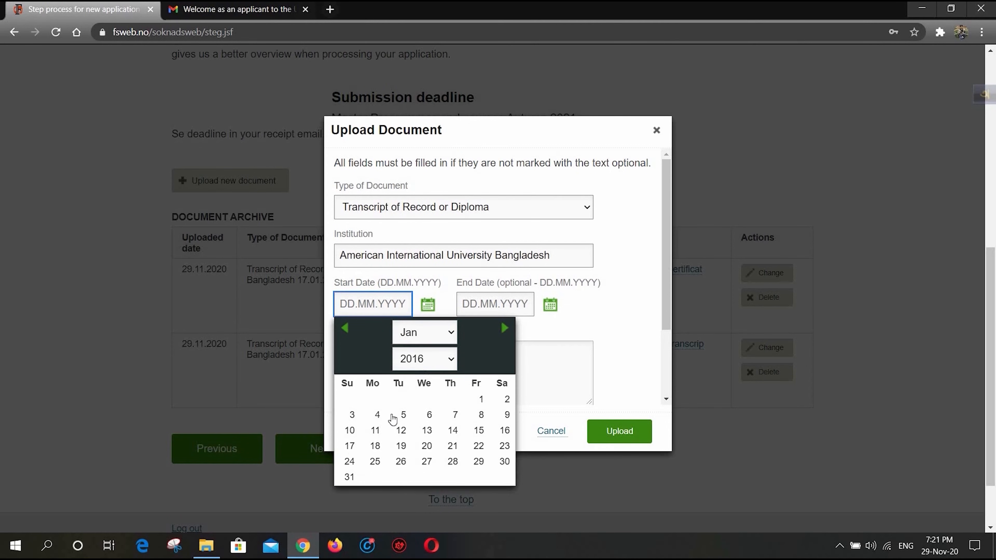
click(349, 446)
click(550, 304)
click(547, 359)
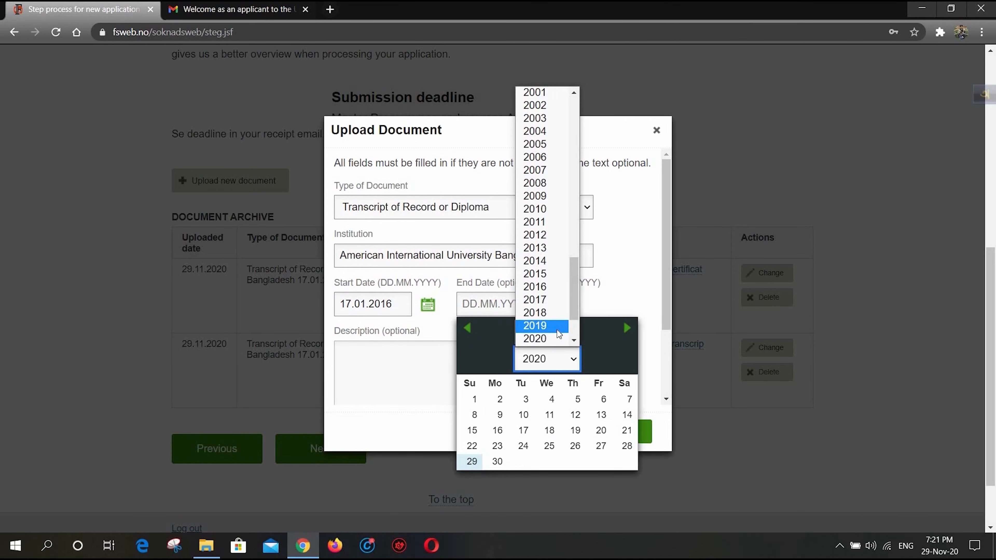
click(558, 330)
click(547, 332)
click(535, 492)
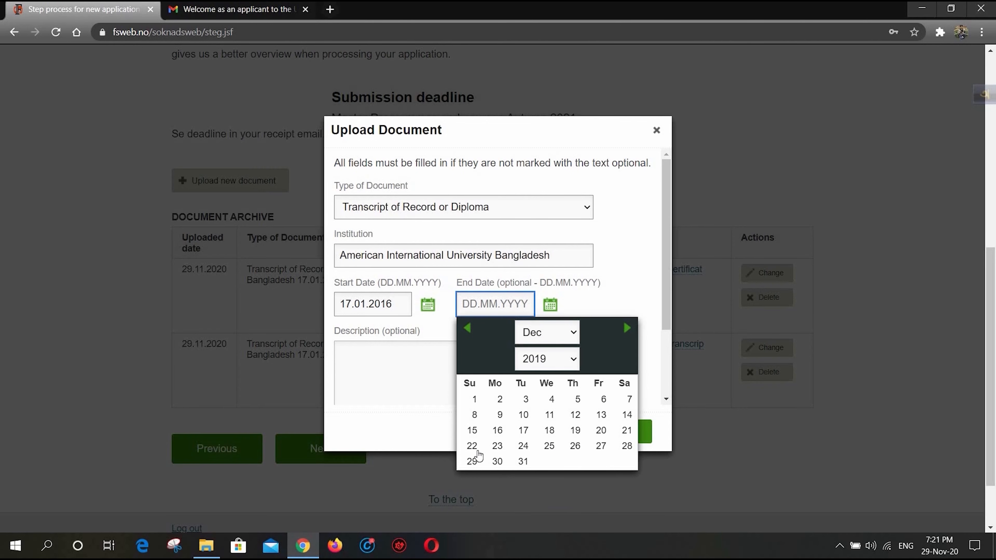
click(473, 447)
- Attach Completion of Bachelor.pdf to the third document entry and upload it
scroll(382, 386, down, 3)
click(369, 373)
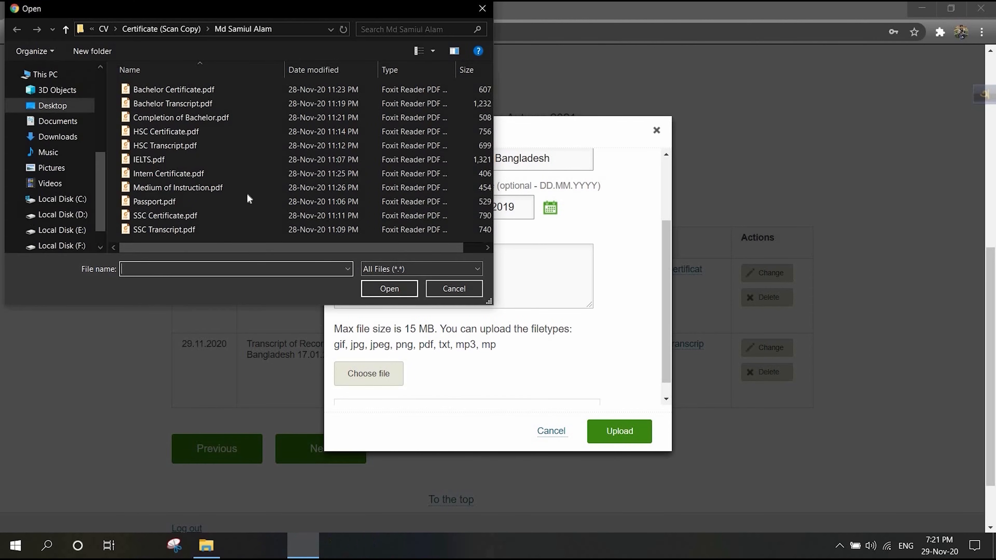
double_click(214, 121)
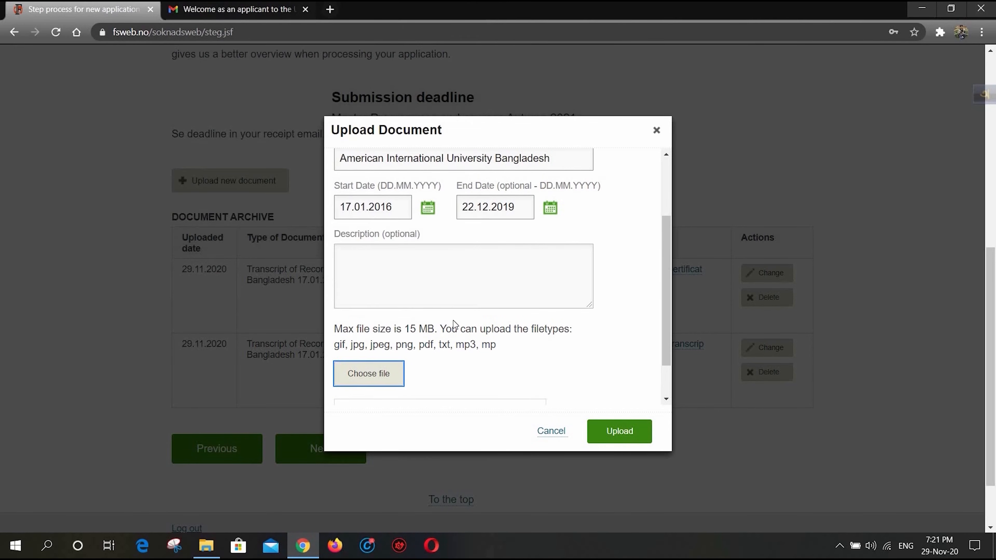
scroll(453, 320, down, 1)
click(614, 430)
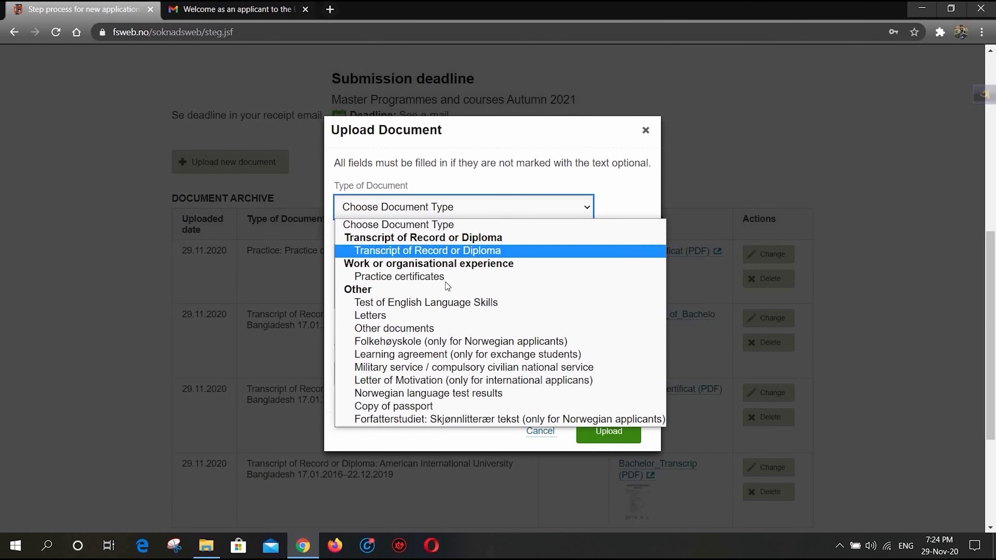
- Choose Test of English Language Skills as the document type, attach IELTS.pdf and upload it
click(446, 303)
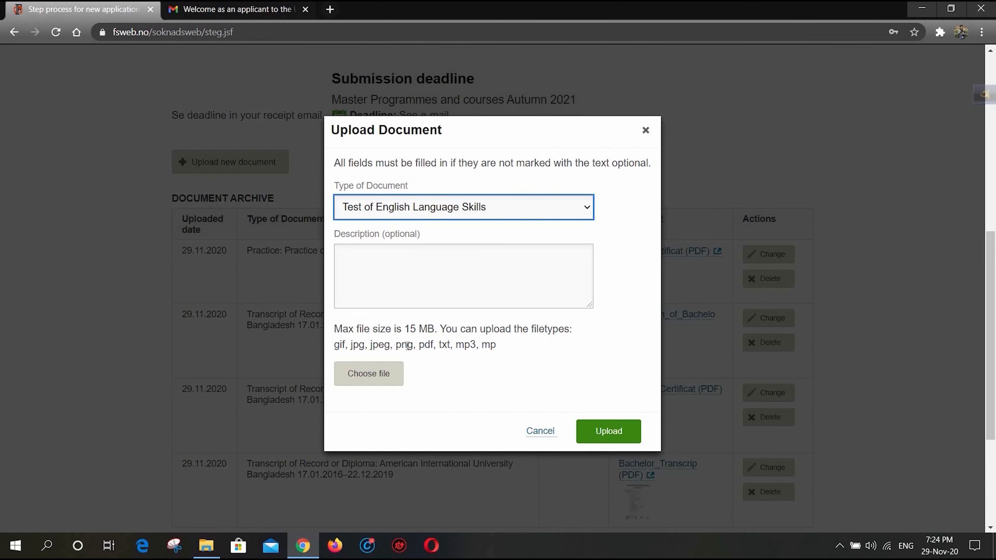
click(388, 376)
click(180, 159)
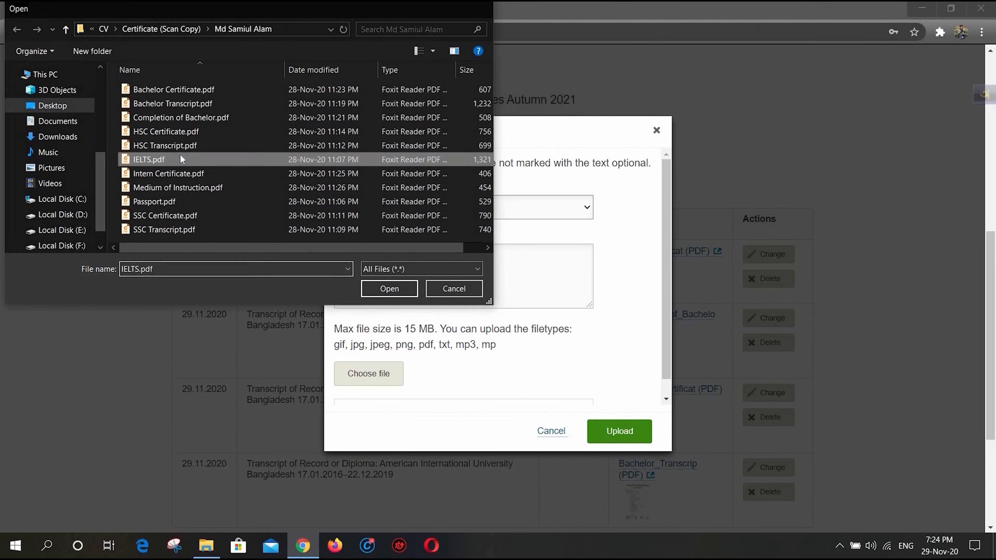
double_click(180, 159)
click(633, 436)
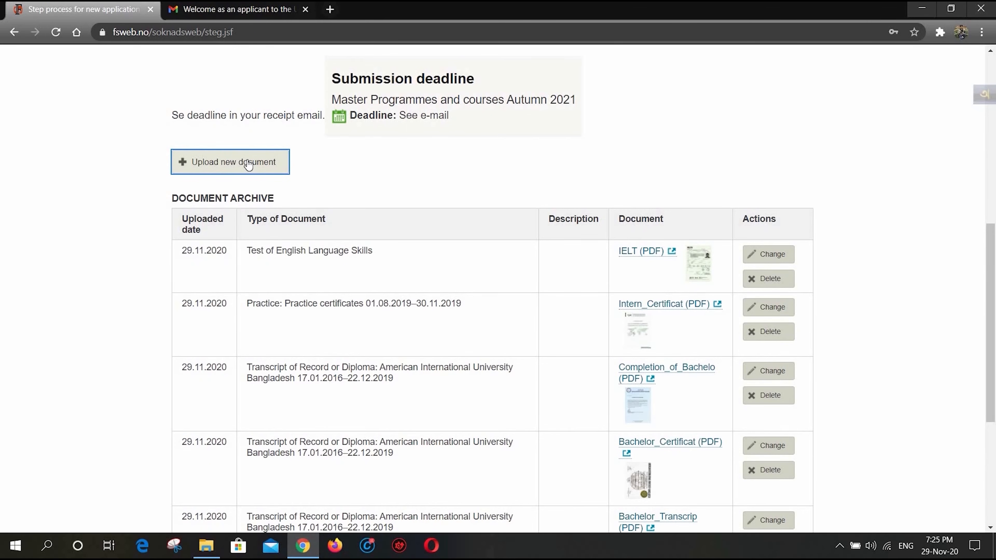
- Upload Passport.pdf as a new document of the type Copy of passport
click(248, 162)
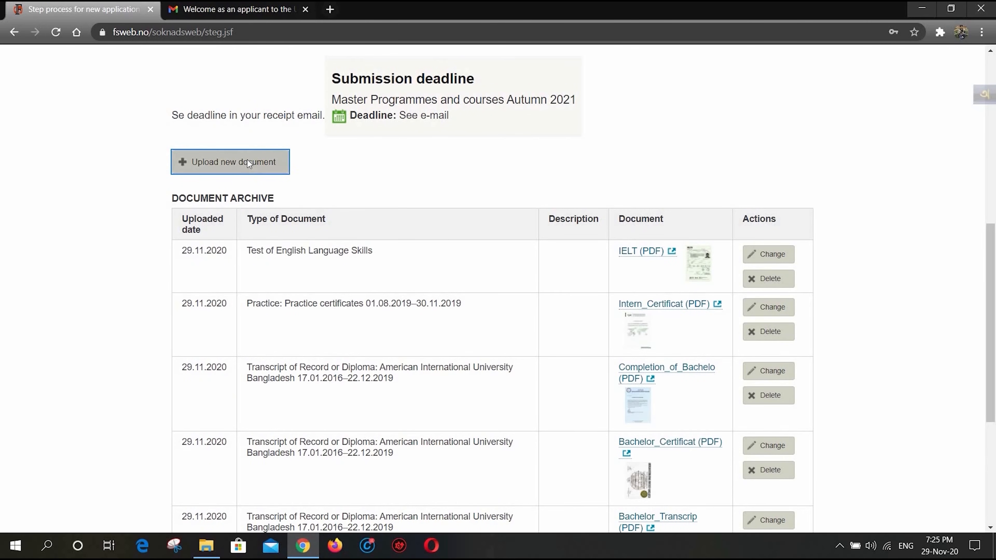
click(445, 215)
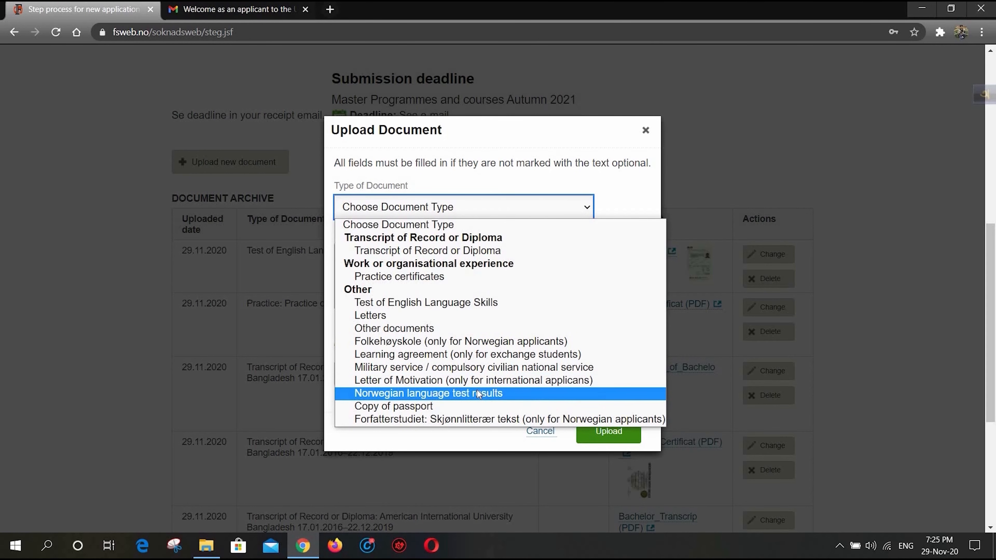
click(456, 408)
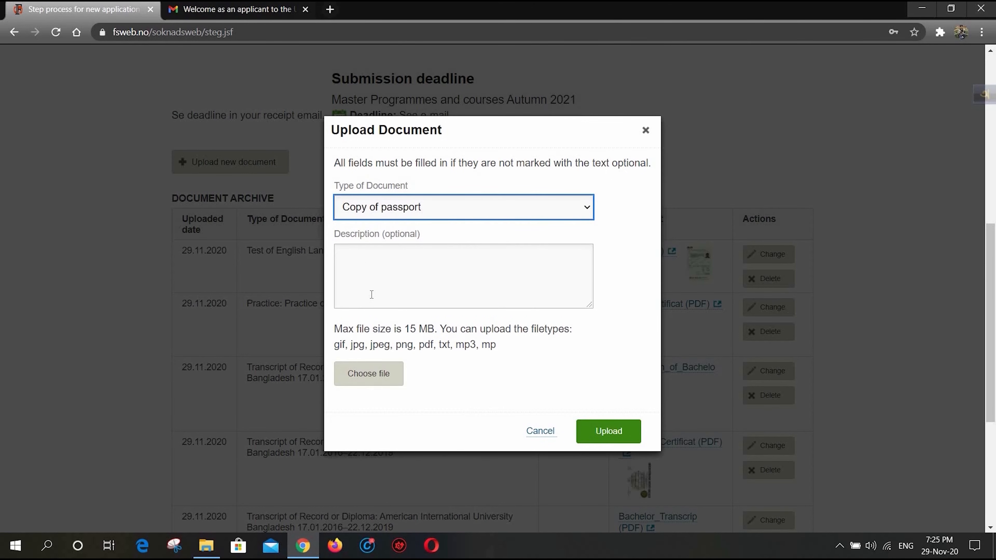
click(370, 373)
click(204, 204)
click(387, 289)
scroll(536, 343, down, 1)
click(624, 431)
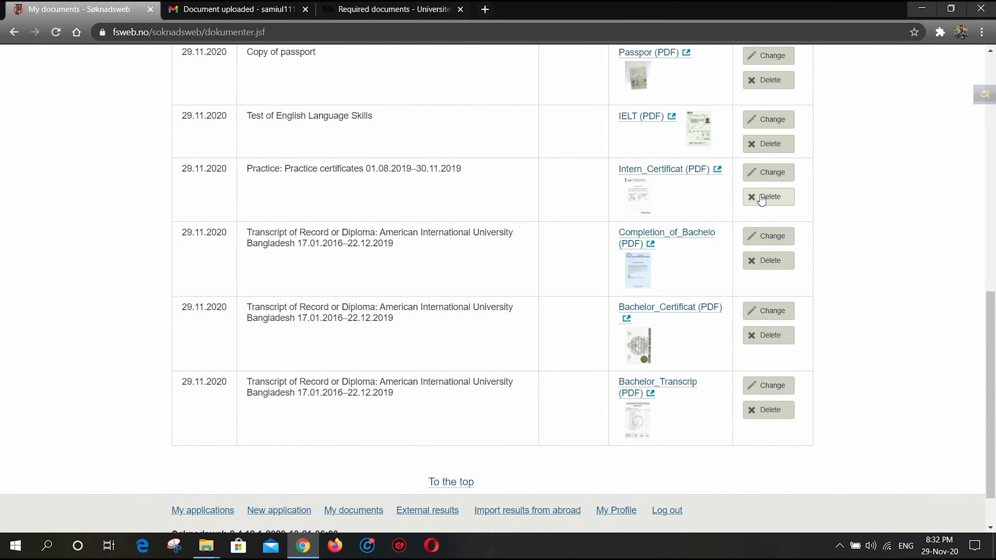
- Delete the internship certificate from the document archive and confirm the deletion
click(769, 197)
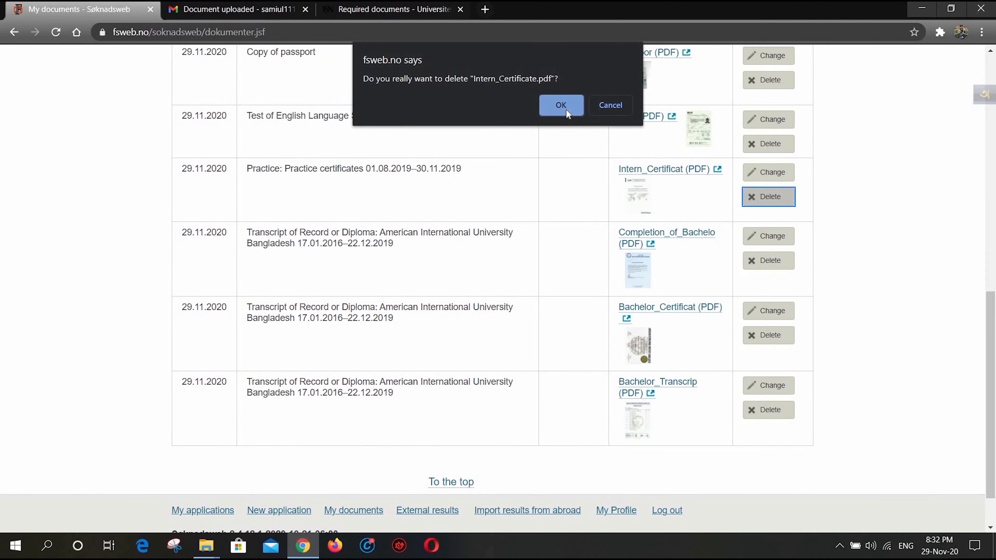
click(561, 106)
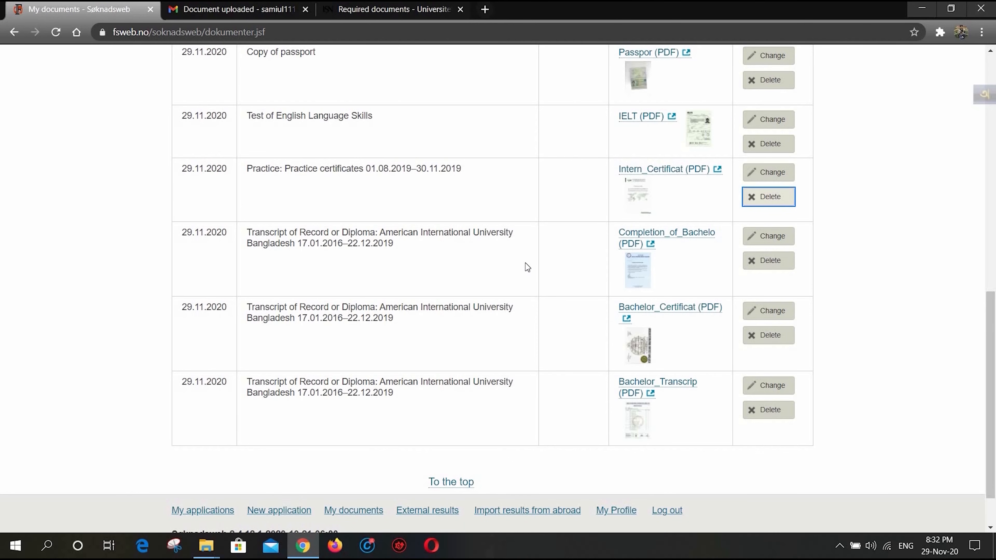
scroll(527, 267, up, 5)
click(230, 158)
click(416, 207)
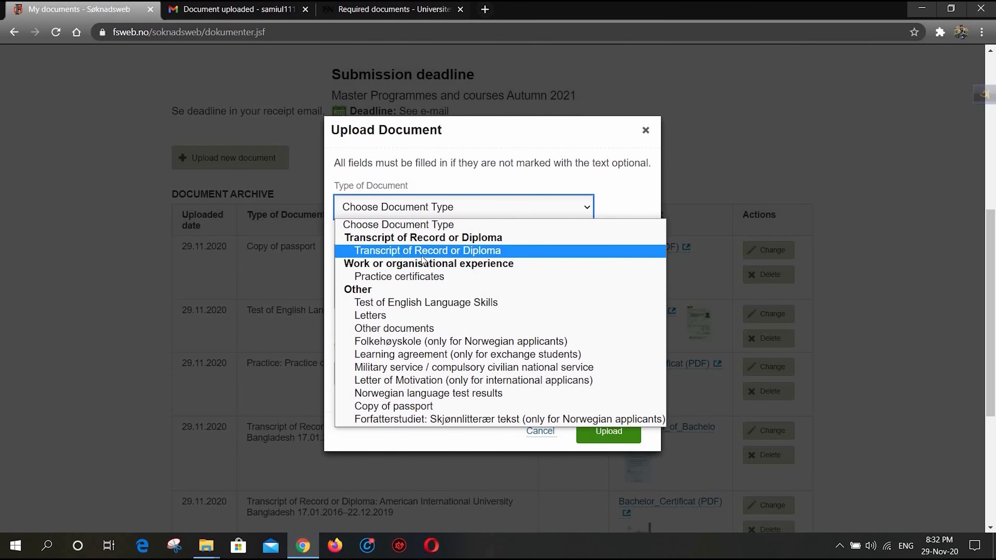
click(422, 251)
click(414, 255)
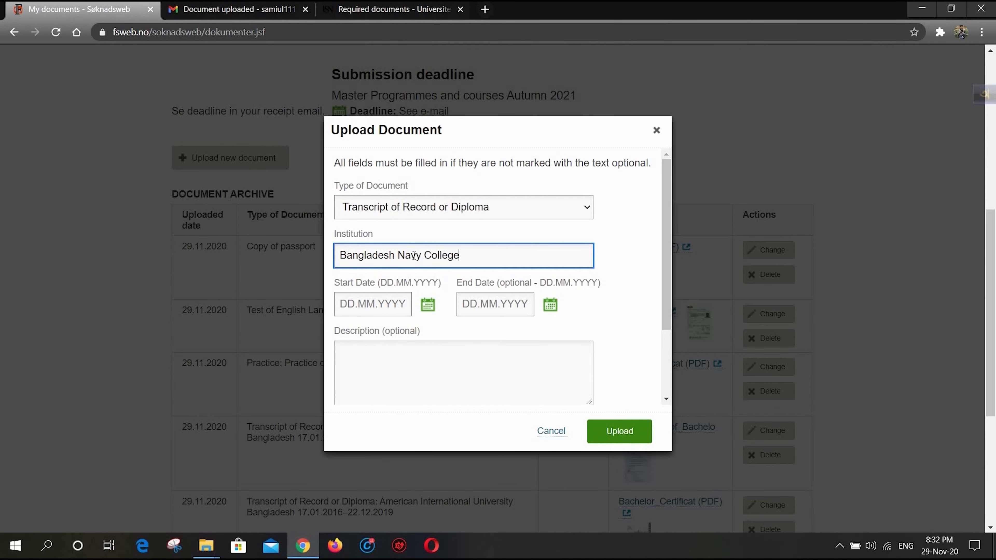
key(ctrl+a)
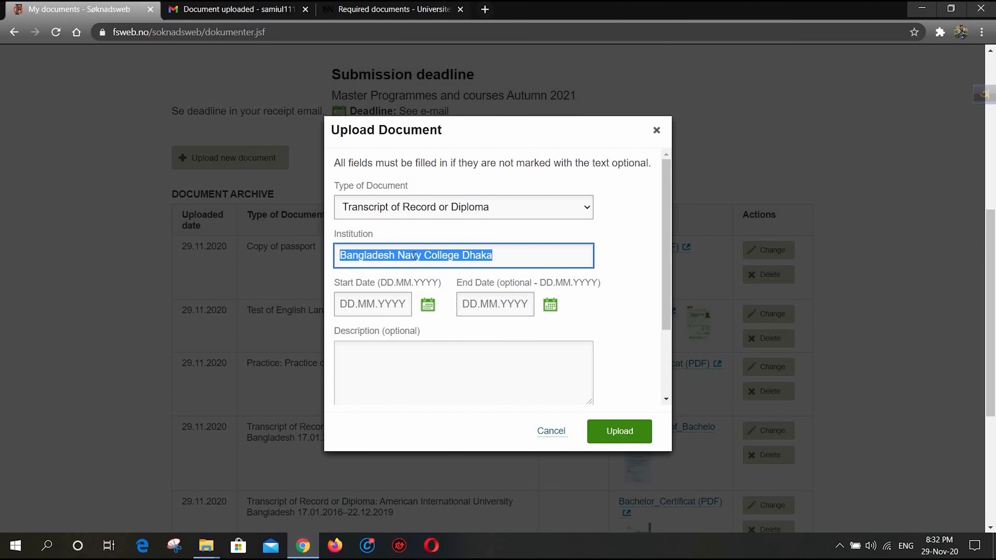
click(430, 314)
click(451, 360)
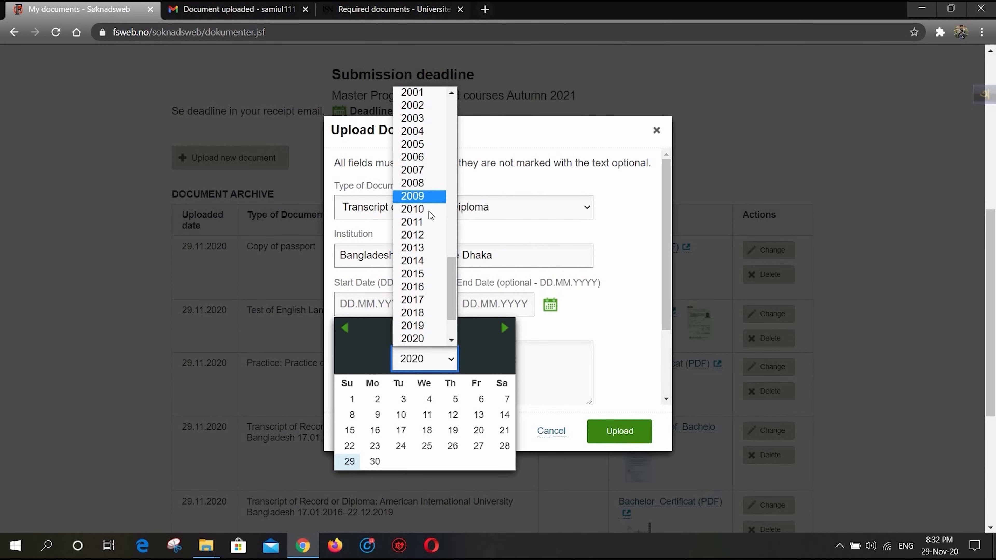
click(427, 248)
click(449, 335)
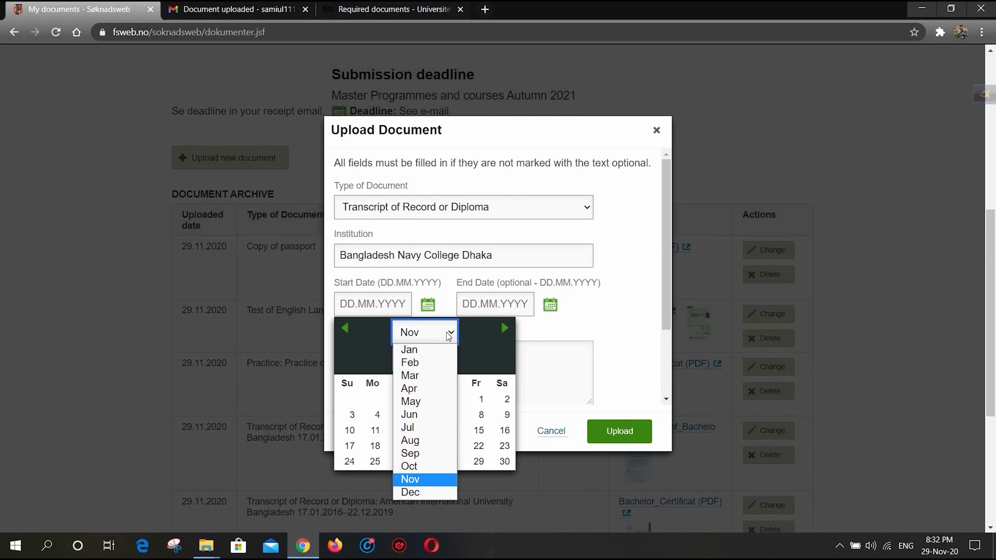
click(424, 428)
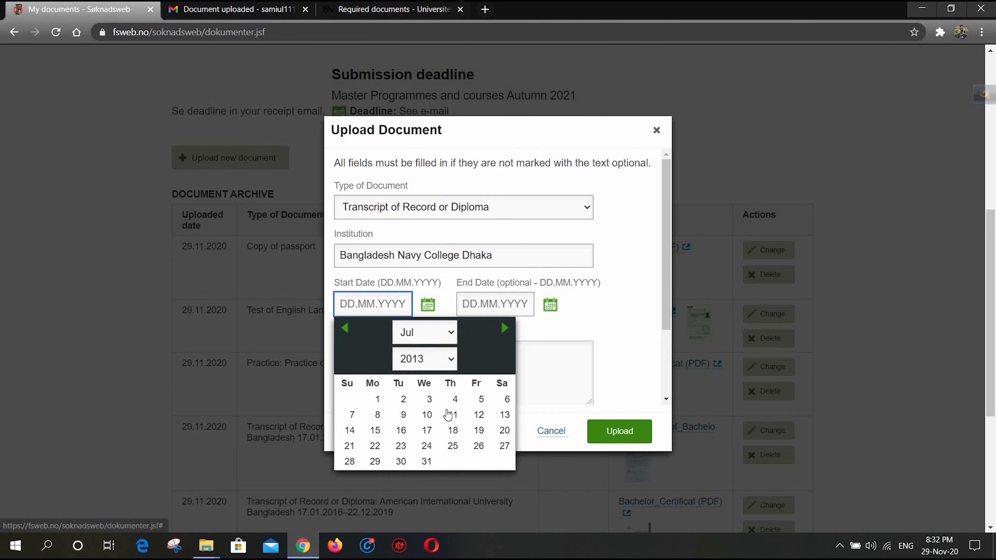
click(374, 398)
click(552, 313)
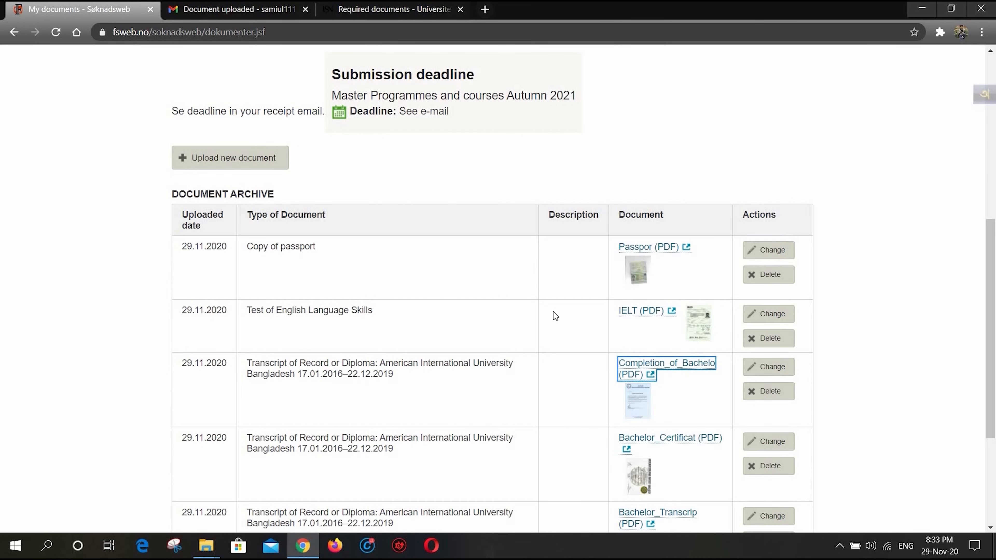
- Start a new document upload of the type Transcript of Record or Diploma, entering Bangladesh Navy College Dhaka as the institution
scroll(553, 311, down, 5)
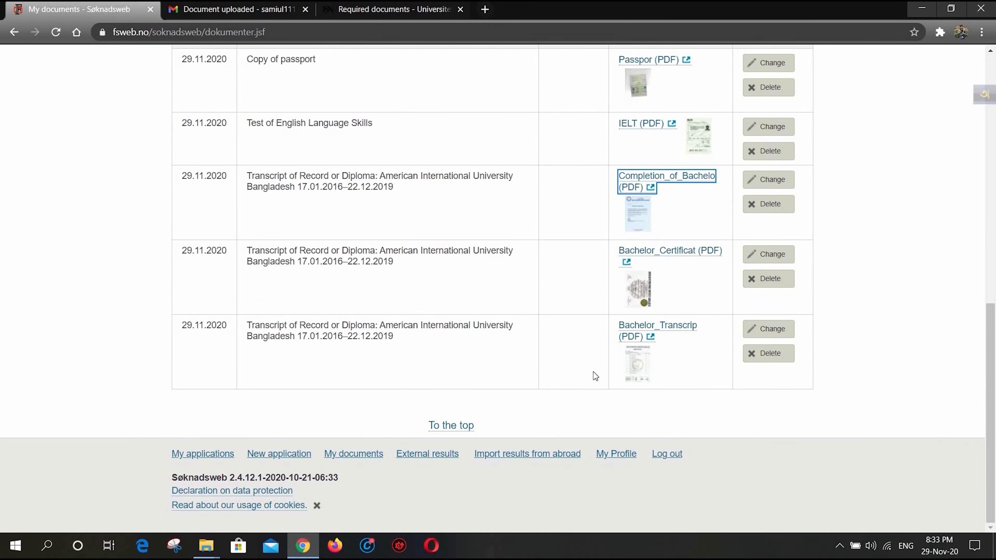
scroll(580, 329, up, 3)
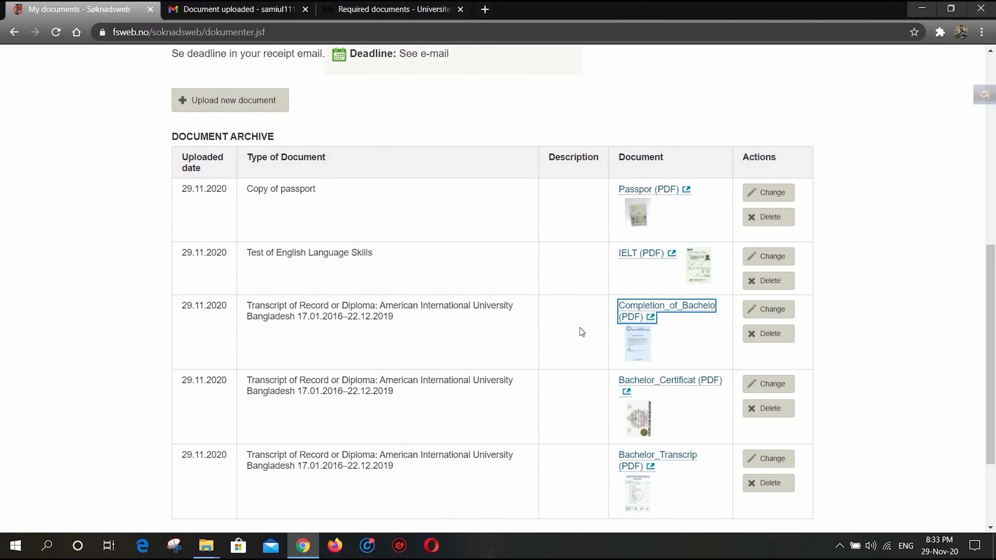
click(243, 100)
click(470, 208)
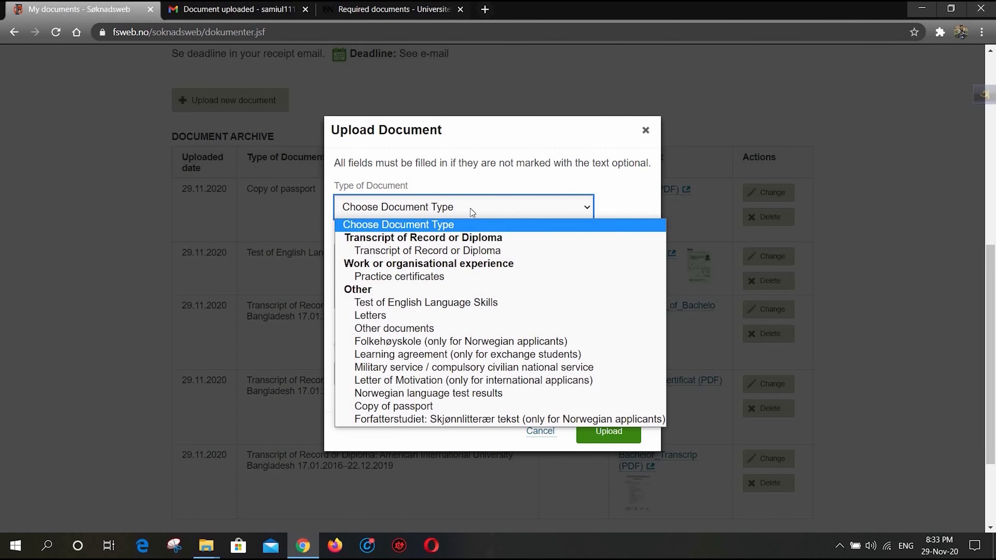
click(454, 251)
click(453, 262)
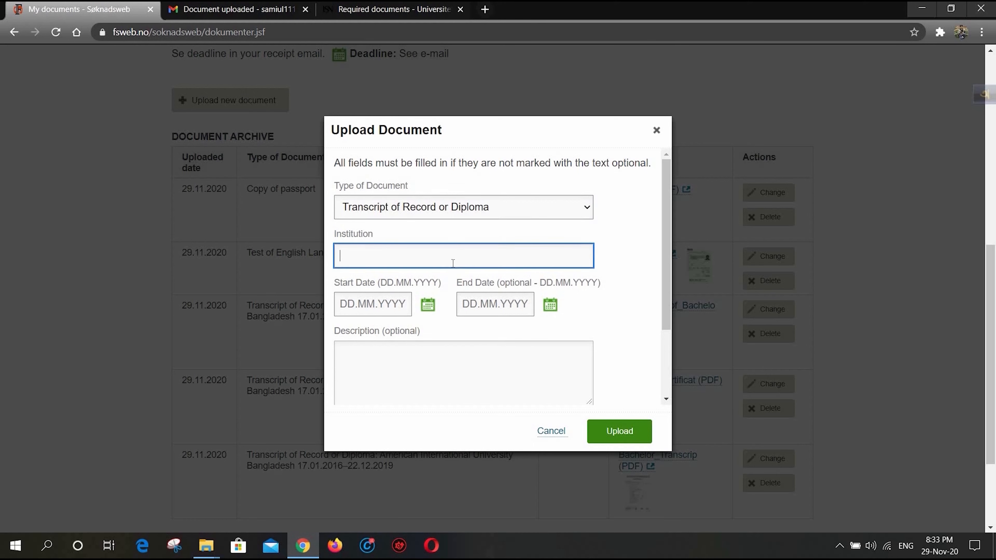
text(Bangladesh Navy College Dhaka)
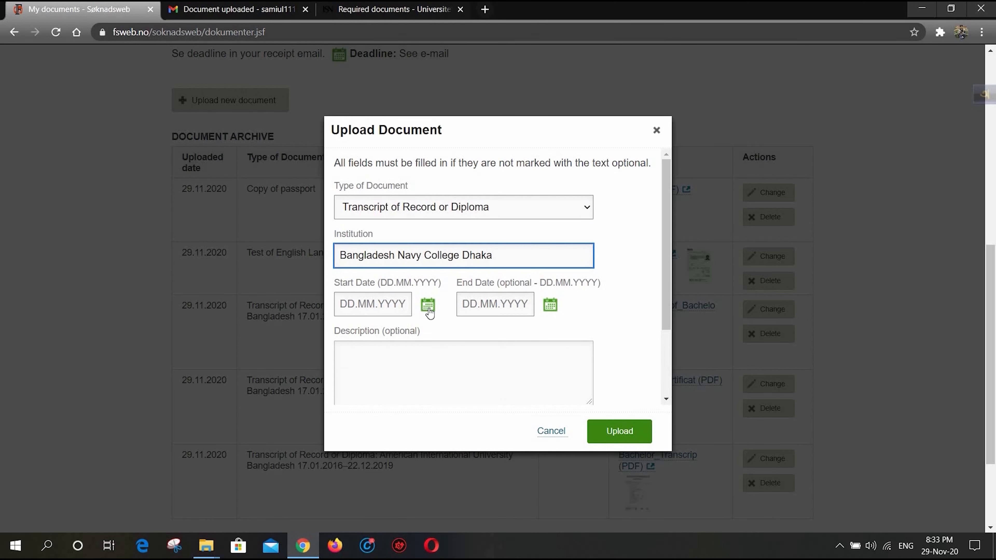
- Set the Bangladesh Navy College Dhaka study period from 01.07.2013 to 09.05.2015
click(427, 307)
click(439, 356)
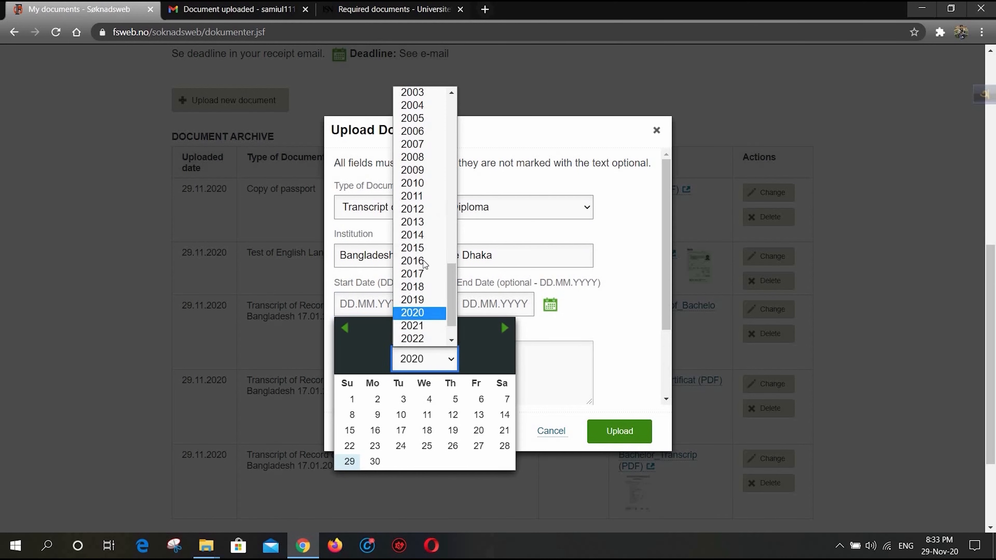
click(422, 222)
click(424, 332)
click(412, 430)
click(372, 399)
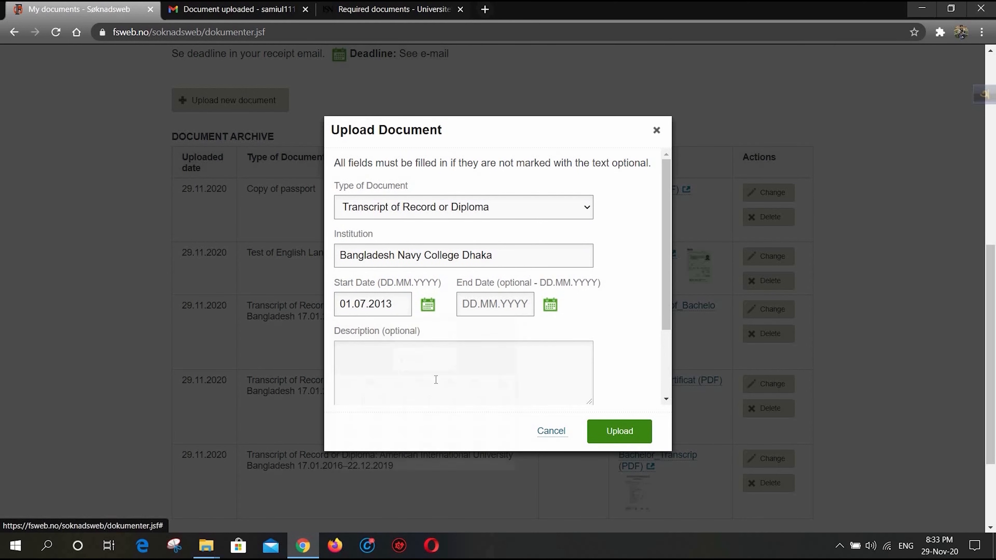
click(550, 305)
click(544, 358)
click(543, 286)
click(547, 333)
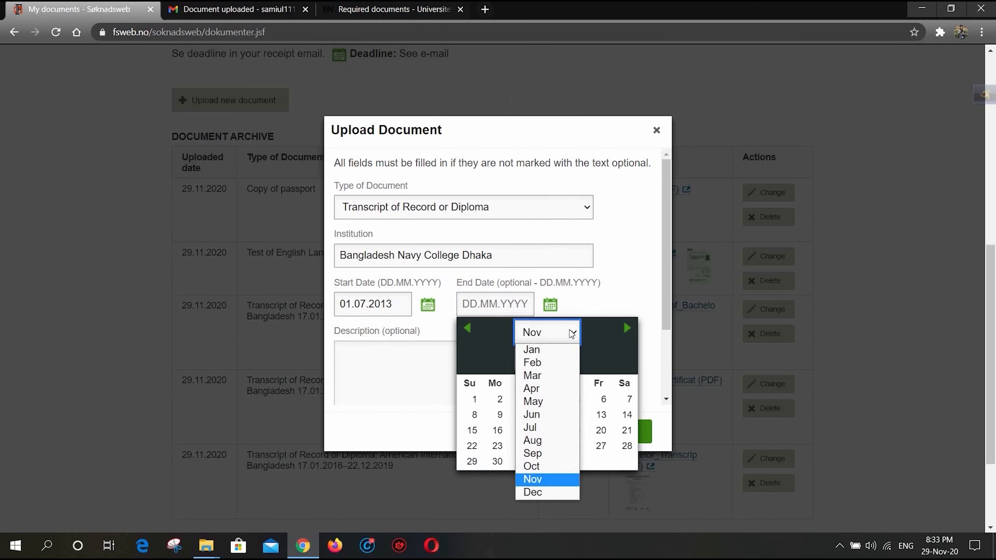
click(545, 402)
click(627, 415)
- Attach HSC Certificate.pdf to the Bangladesh Navy College Dhaka entry and upload it
scroll(500, 362, down, 2)
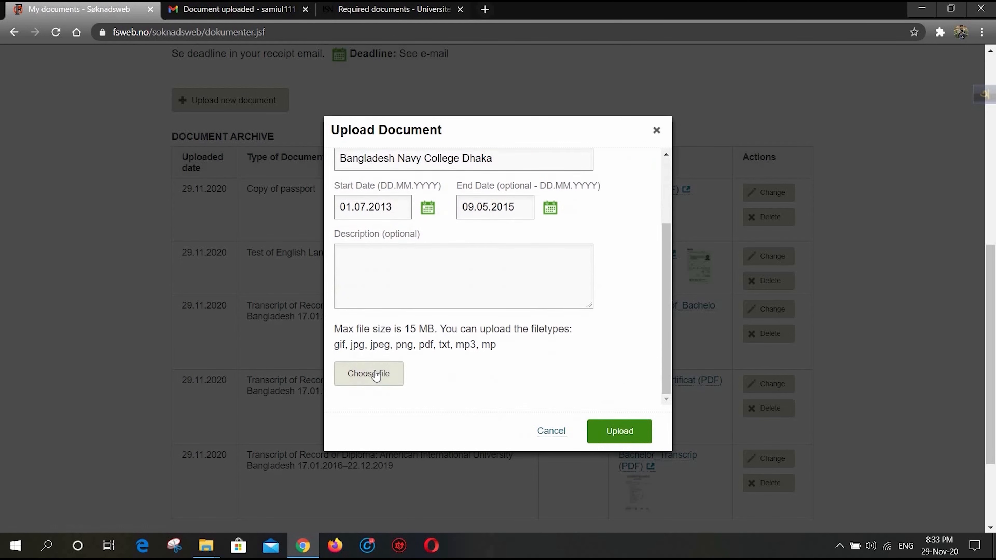
click(374, 372)
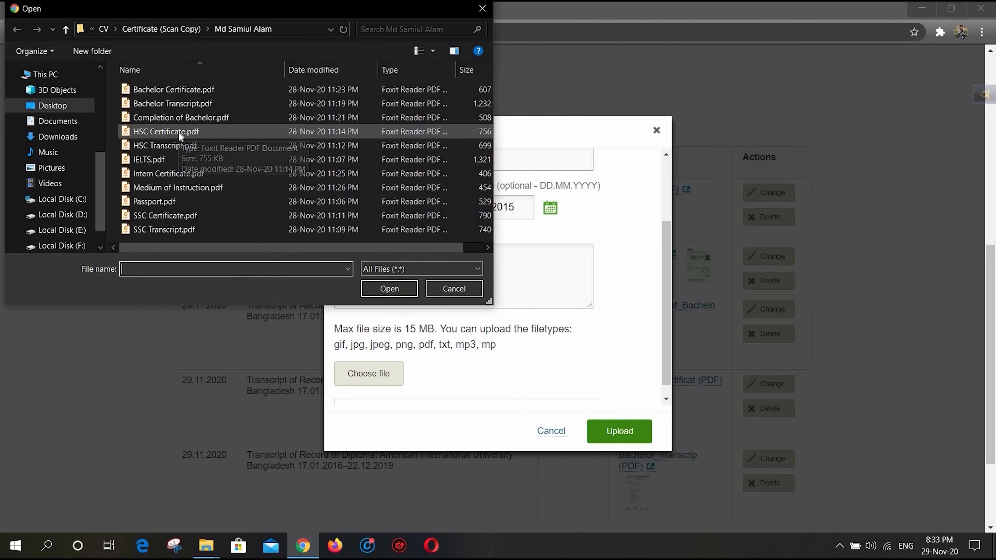
double_click(178, 131)
scroll(601, 400, down, 2)
click(617, 431)
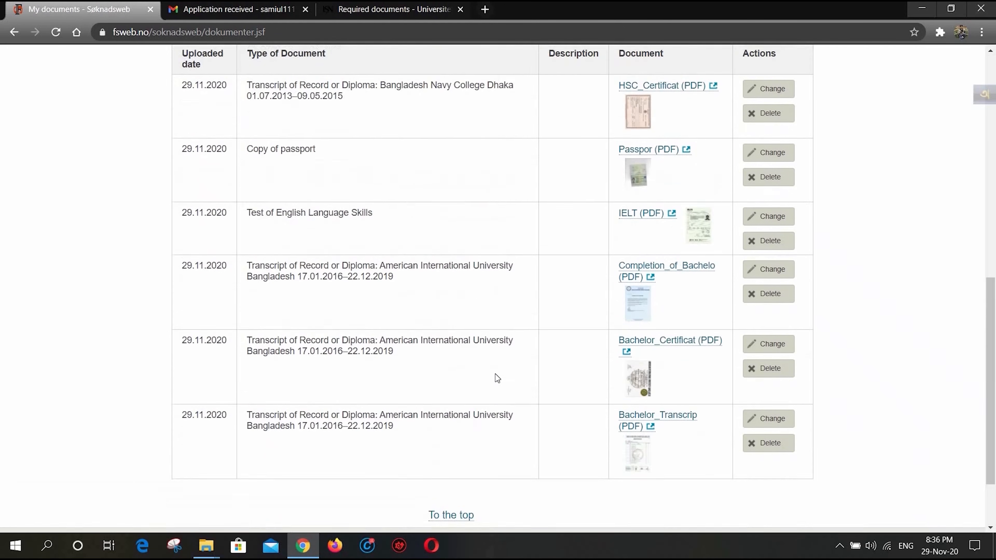
- Start a new document upload of the type Transcript of Record or Diploma with Bangladesh Navy College Dhaka as the institution
scroll(495, 378, up, 8)
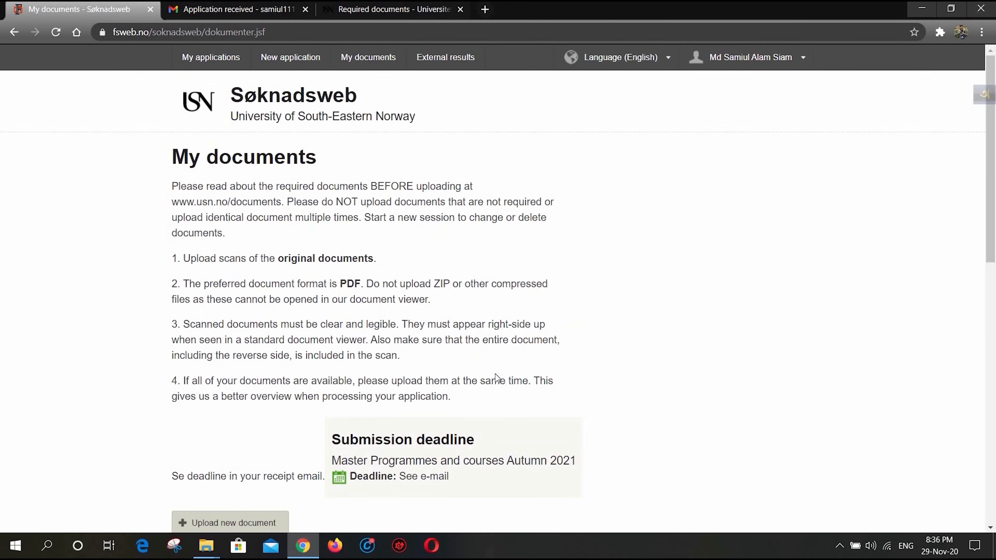
scroll(181, 184, down, 4)
click(238, 205)
click(424, 210)
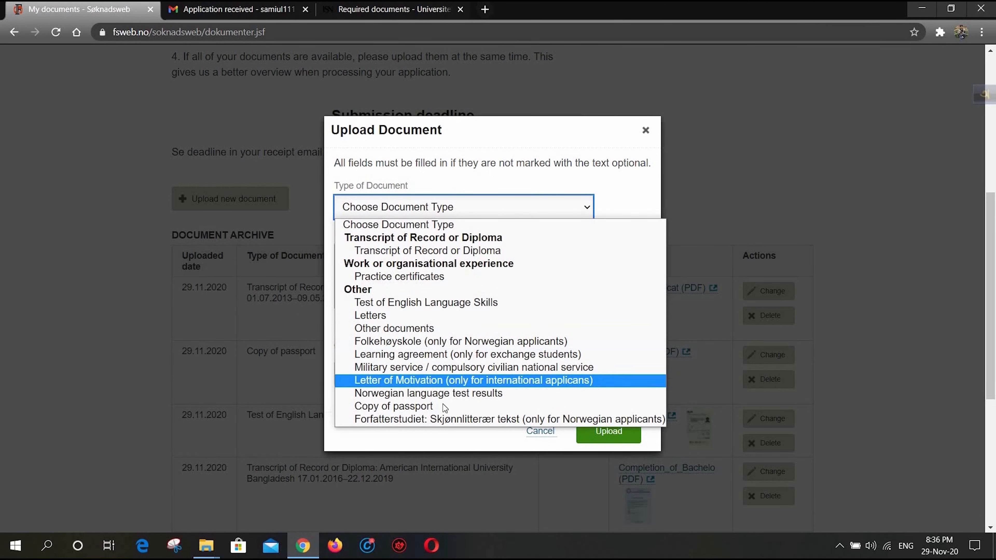
click(428, 251)
click(439, 257)
text(Bangladesh Navy College Dhaka)
- Set the study period of the new Bangladesh Navy College Dhaka entry from 01.07.2013 to 09.05.2015
click(428, 304)
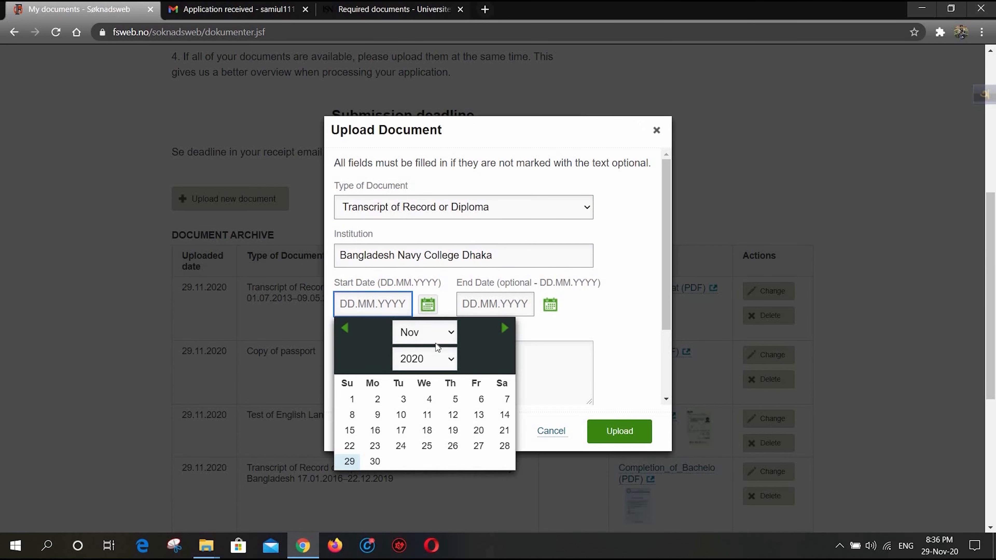
click(446, 362)
click(428, 222)
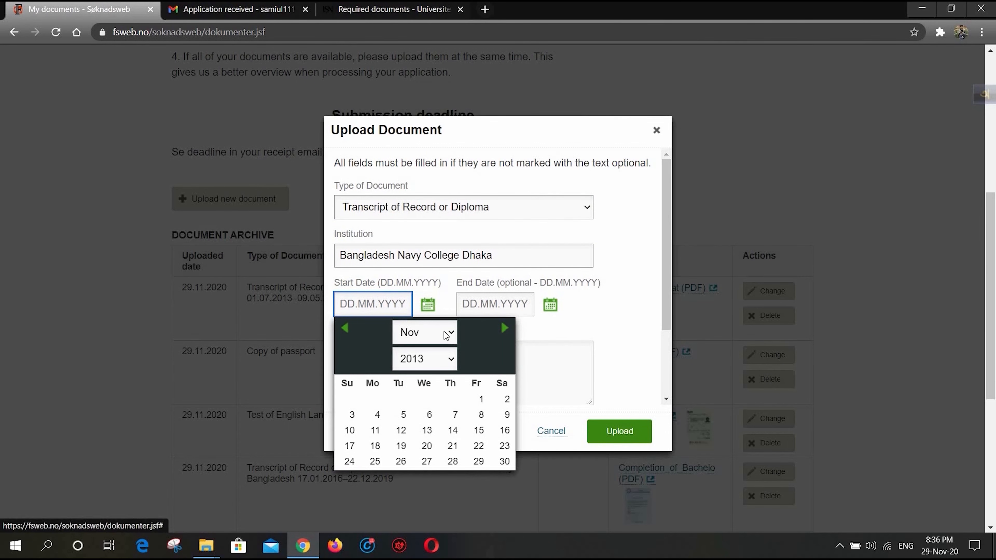
click(449, 339)
click(428, 436)
click(377, 405)
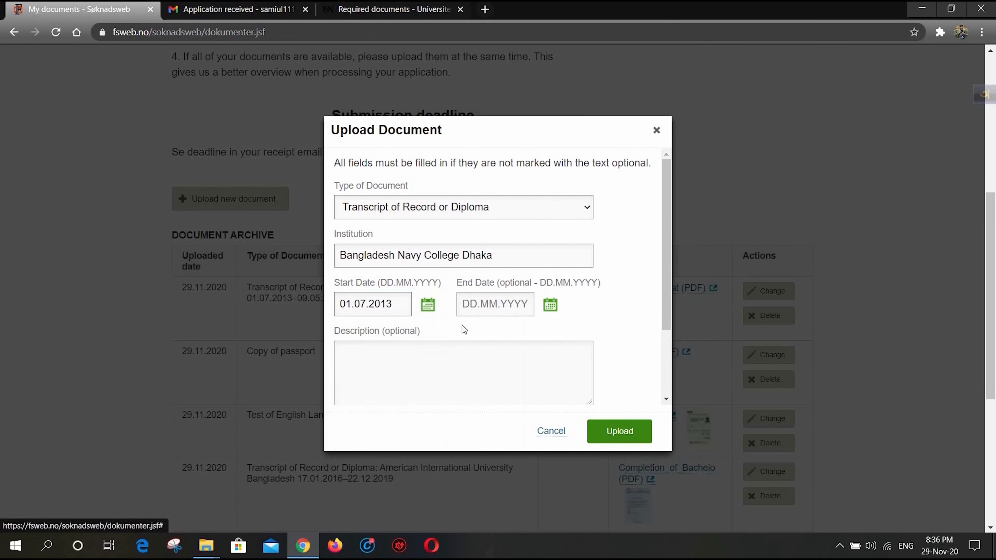
click(551, 304)
click(545, 358)
click(538, 276)
click(572, 340)
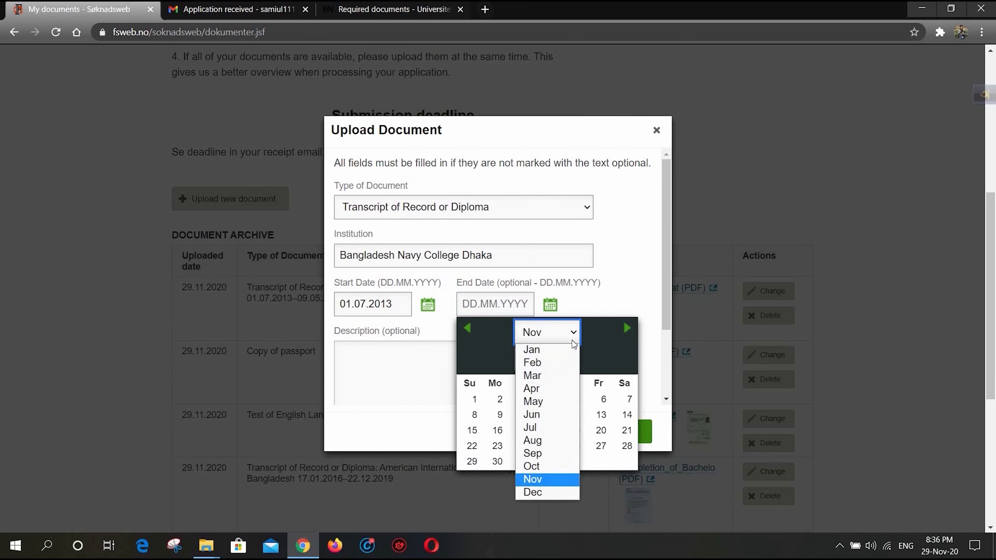
click(548, 401)
click(628, 415)
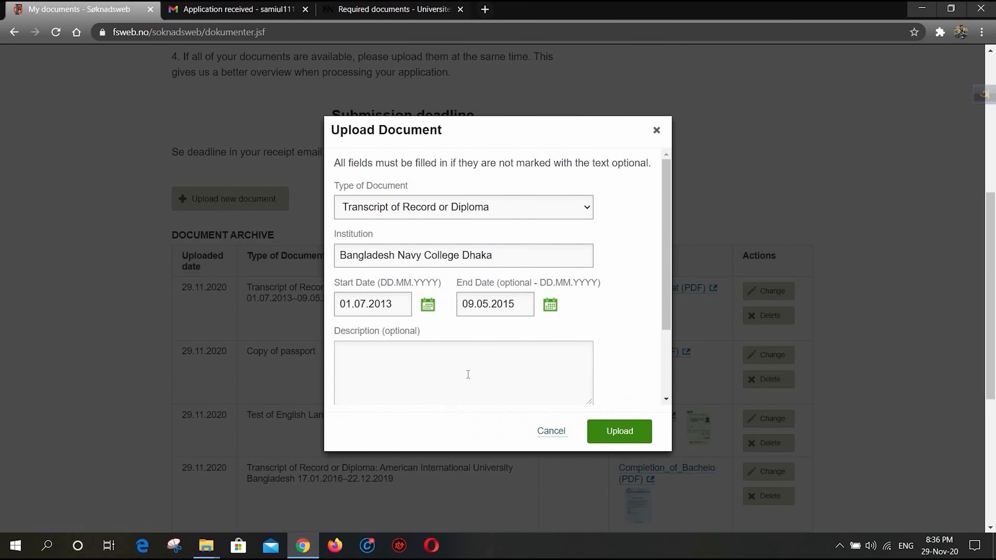
- Attach HSC Transcript.pdf to the Bangladesh Navy College Dhaka entry and upload it
scroll(468, 375, down, 2)
click(368, 374)
double_click(280, 180)
scroll(462, 324, down, 1)
click(619, 431)
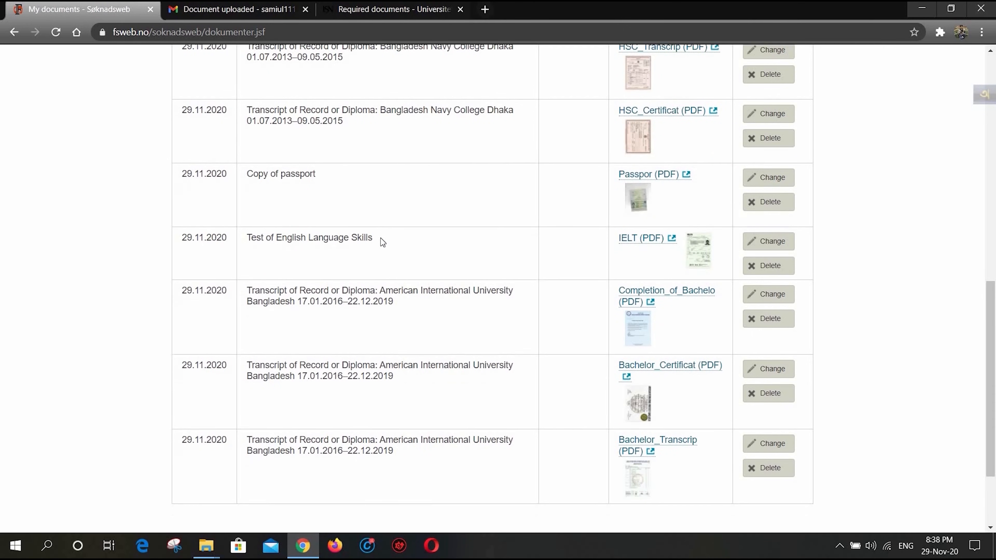
- Start another document upload of the type Transcript of Record or Diploma, entering Muslim Modern Academy as the institution
scroll(384, 242, up, 13)
scroll(204, 297, down, 5)
click(204, 297)
click(424, 208)
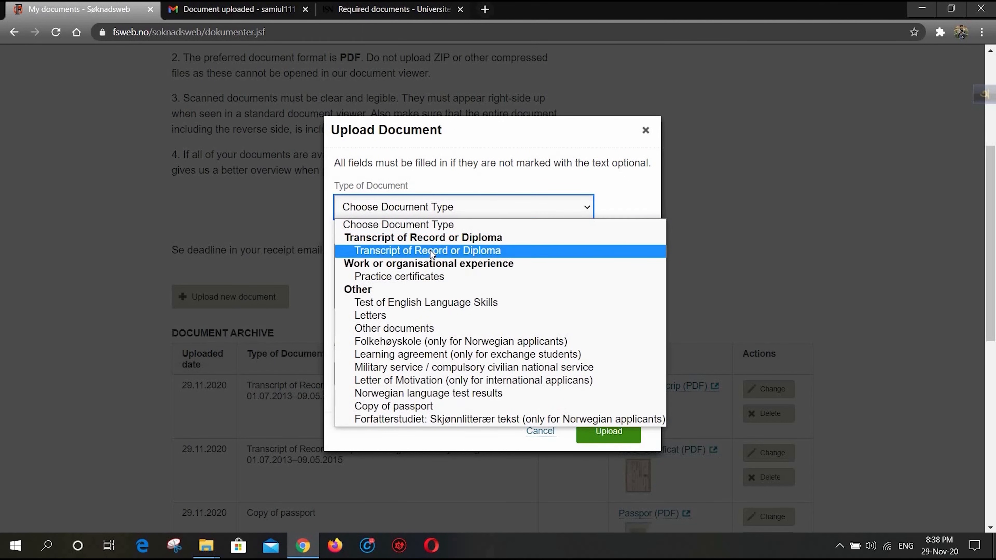
click(430, 251)
click(436, 259)
text(Muslim Modern Academy)
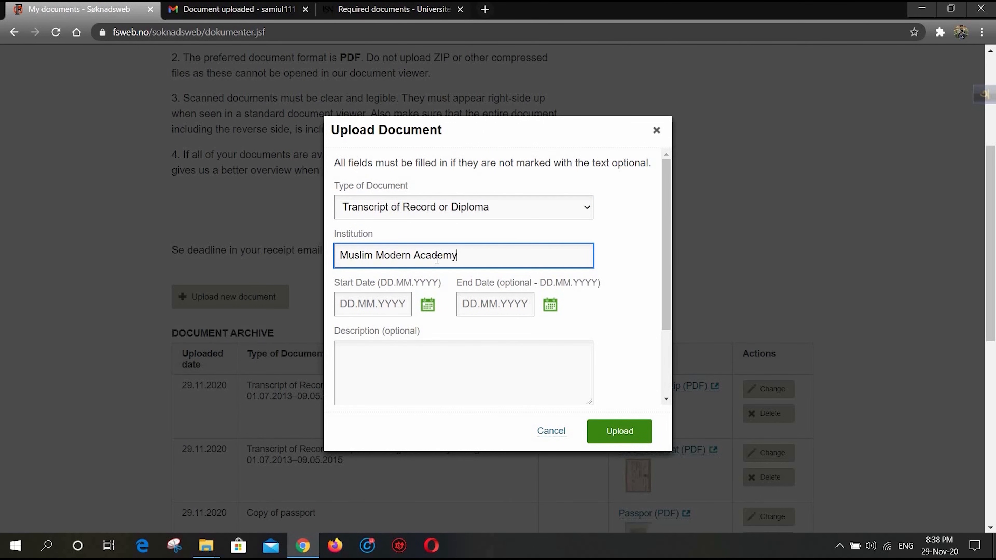
key(ctrl+a)
- Set the end date of the Muslim Modern Academy entry to 09.05.2013
click(428, 306)
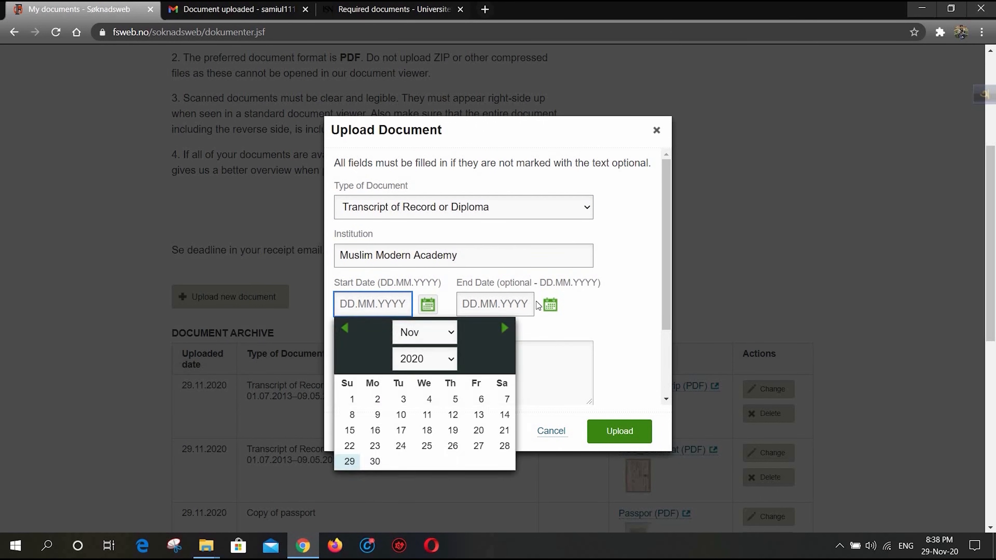
click(550, 307)
click(567, 359)
click(551, 248)
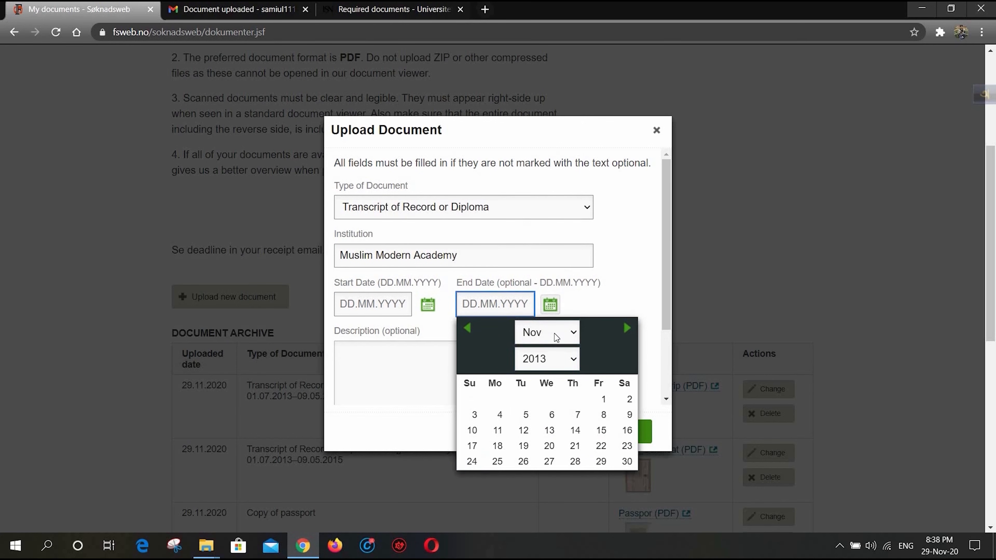
click(566, 334)
click(547, 402)
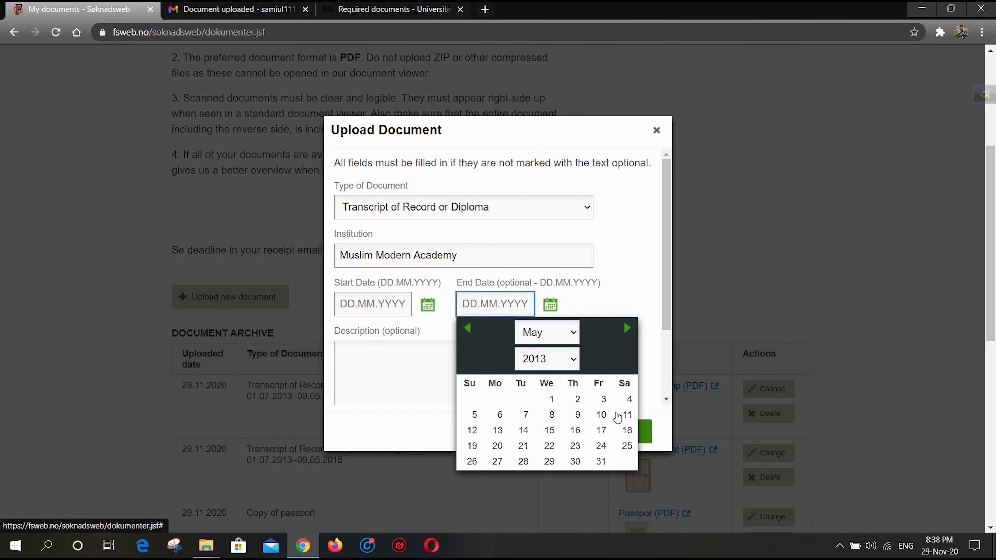
click(578, 415)
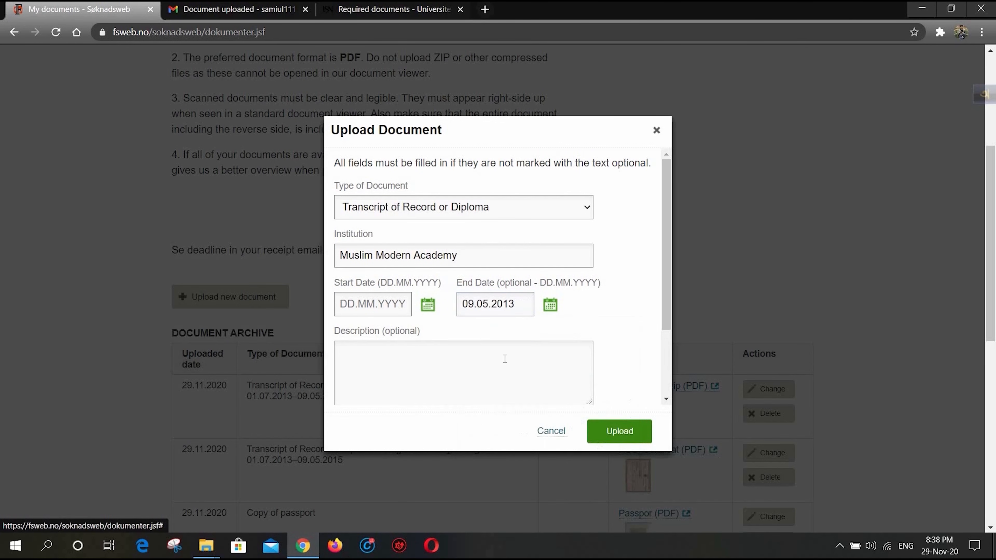
- Set the start date of the Muslim Modern Academy entry to 01.01.2003
click(428, 304)
click(452, 360)
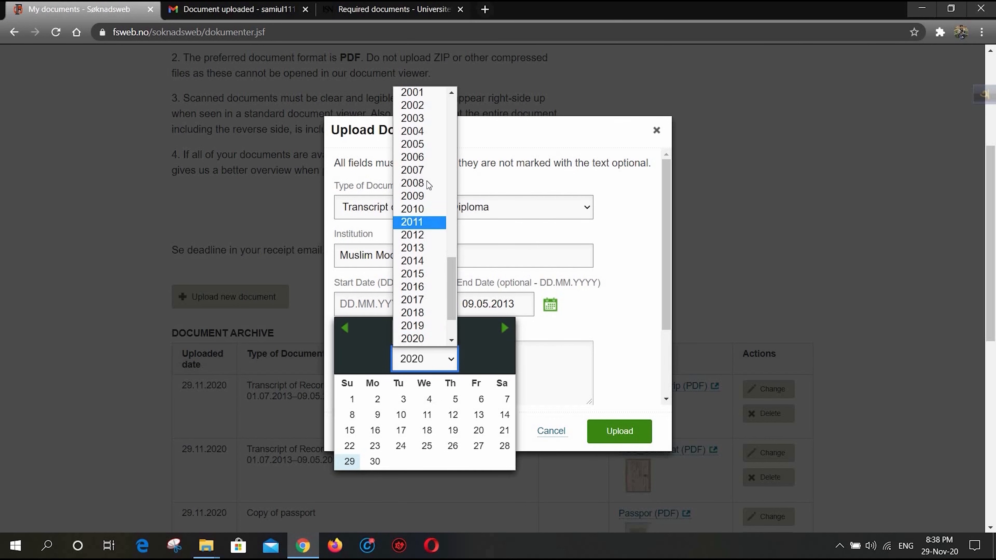
click(416, 119)
click(427, 330)
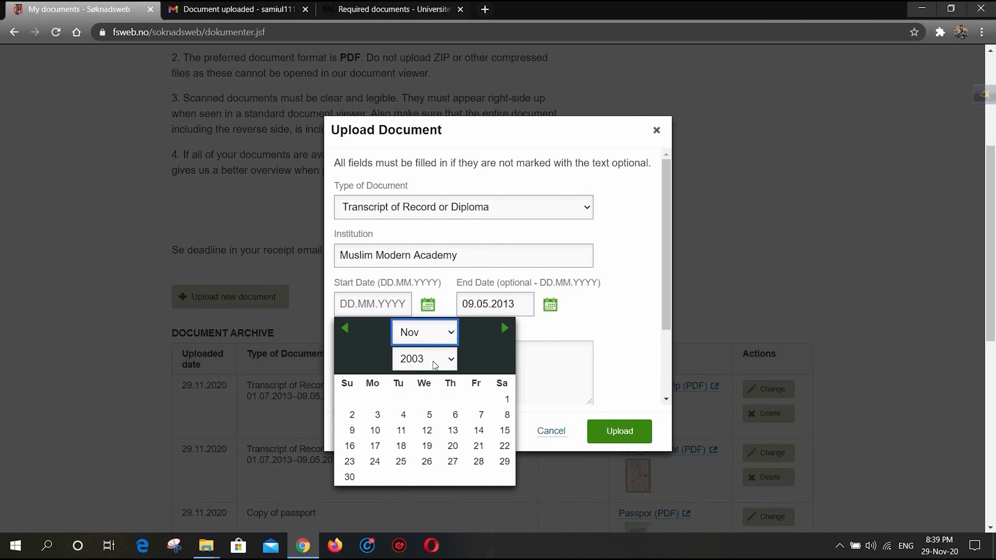
click(432, 351)
click(425, 401)
- Attach SSC Certificate.pdf to the Muslim Modern Academy entry and upload it
scroll(431, 374, down, 3)
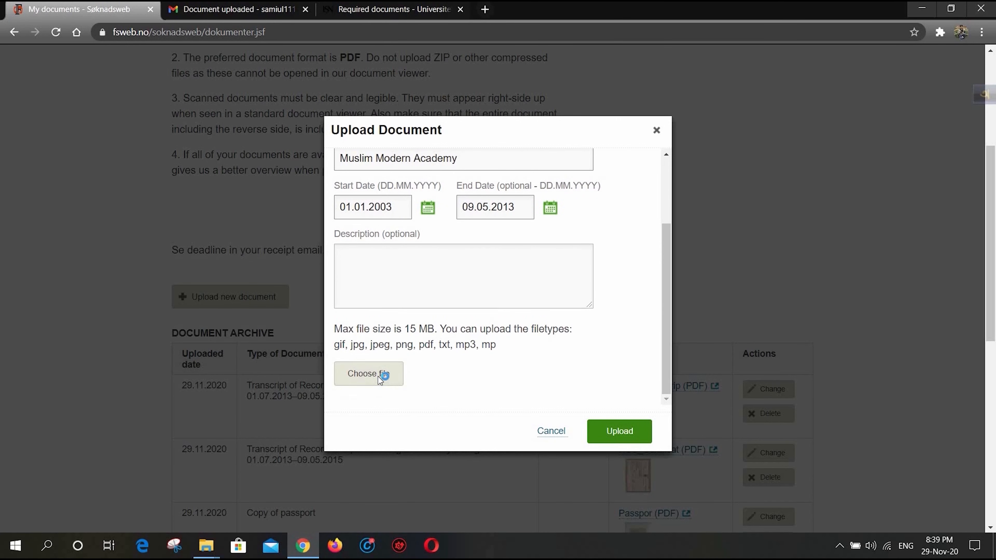
click(378, 377)
double_click(206, 215)
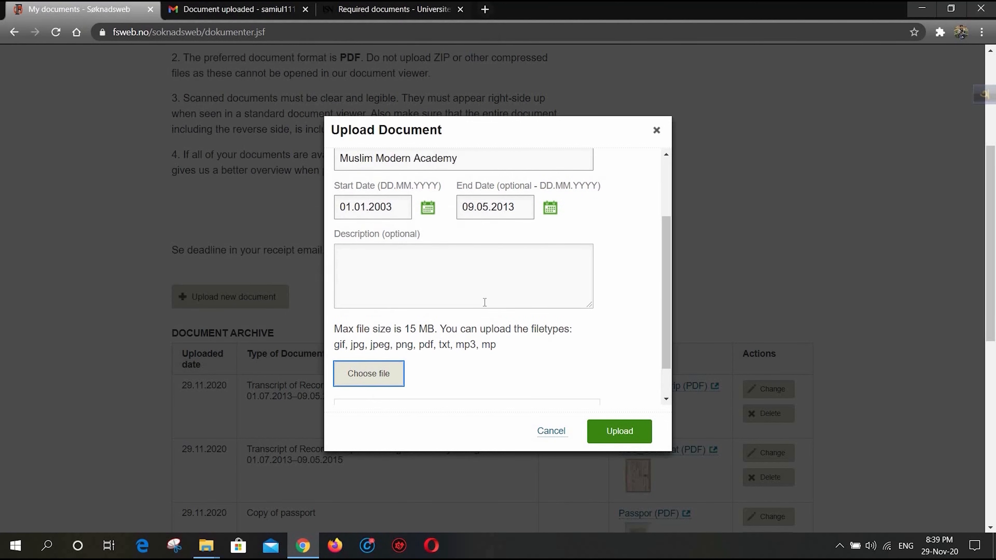
scroll(476, 312, down, 1)
click(640, 429)
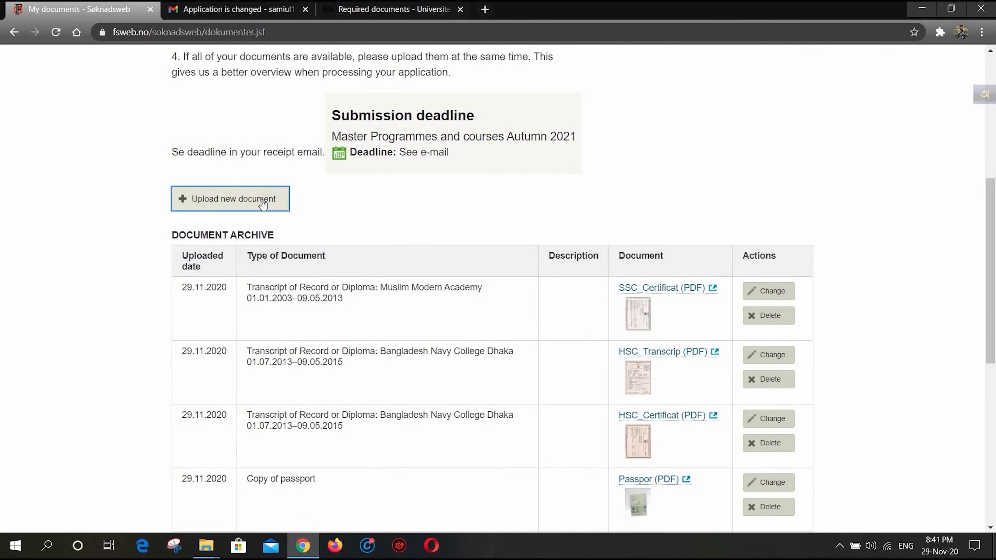
- Start a second Transcript of Record or Diploma upload with Muslim Modern Academy as the institution
click(262, 199)
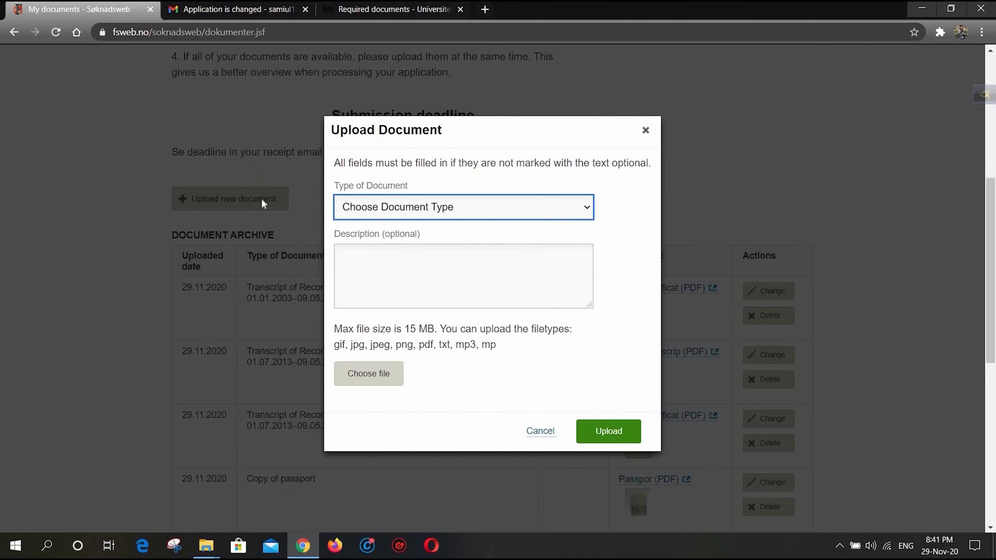
click(424, 209)
click(423, 251)
click(403, 260)
text(Muslim Modern Academy)
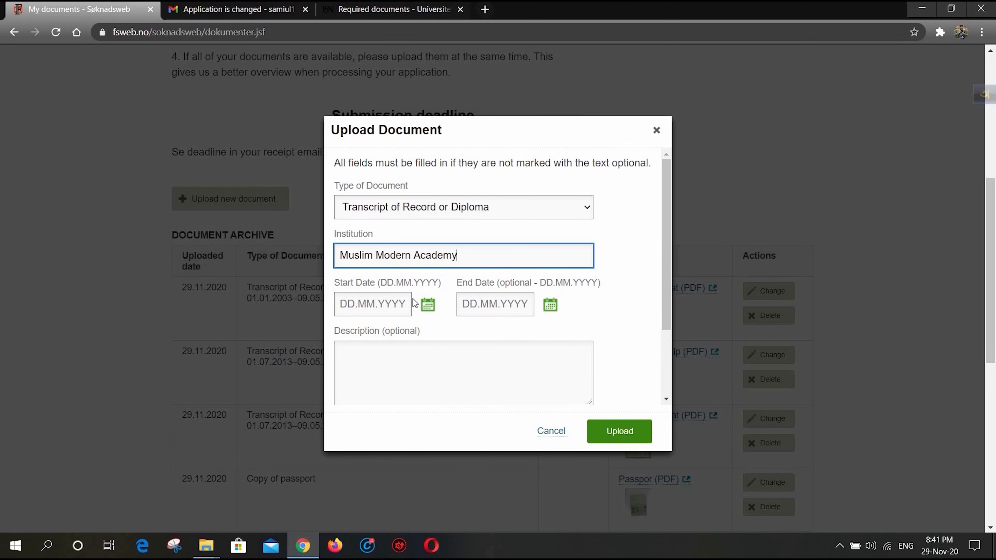
- Set the study period of the second Muslim Modern Academy entry from 01.01.2003 to 09.05.2013
click(427, 304)
click(440, 358)
click(416, 129)
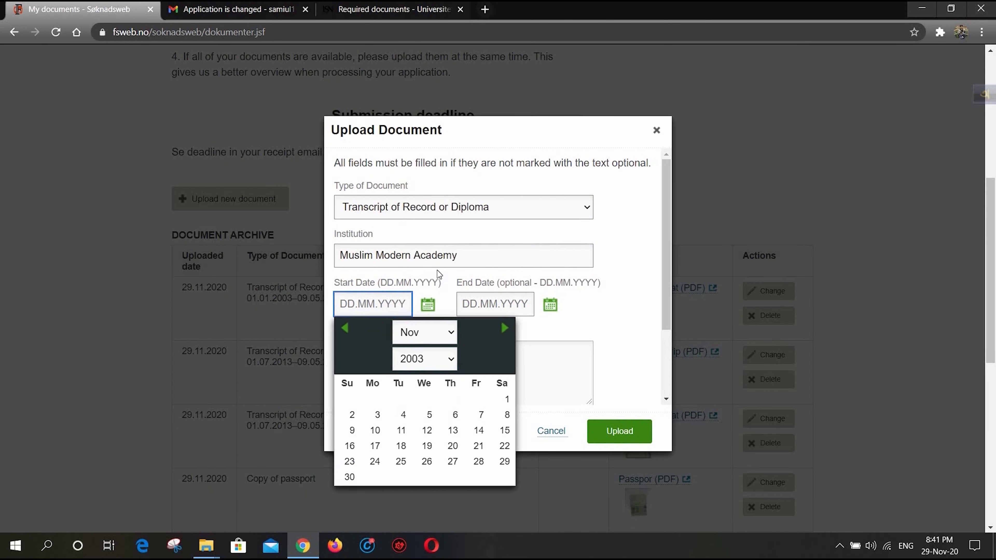
click(439, 338)
click(438, 349)
click(428, 402)
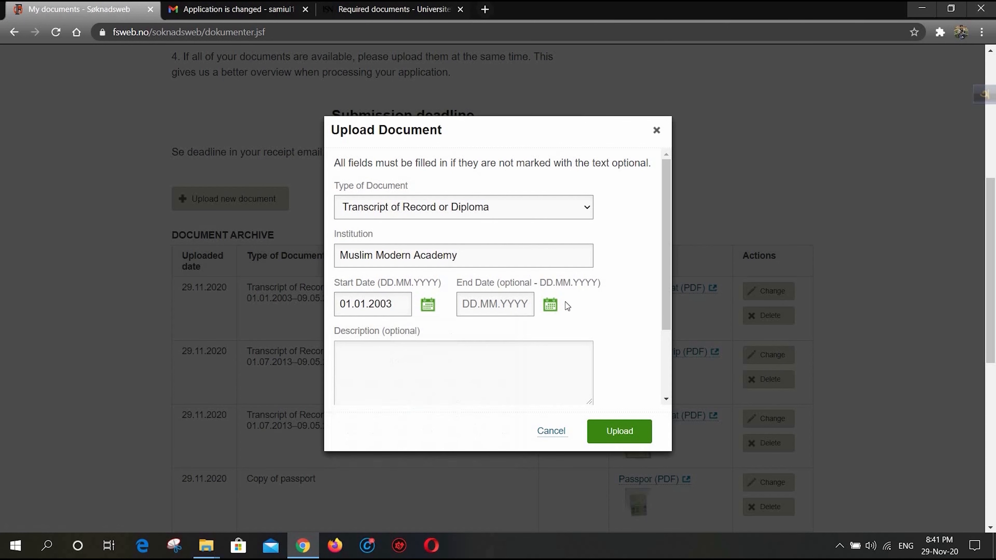
click(550, 304)
click(547, 359)
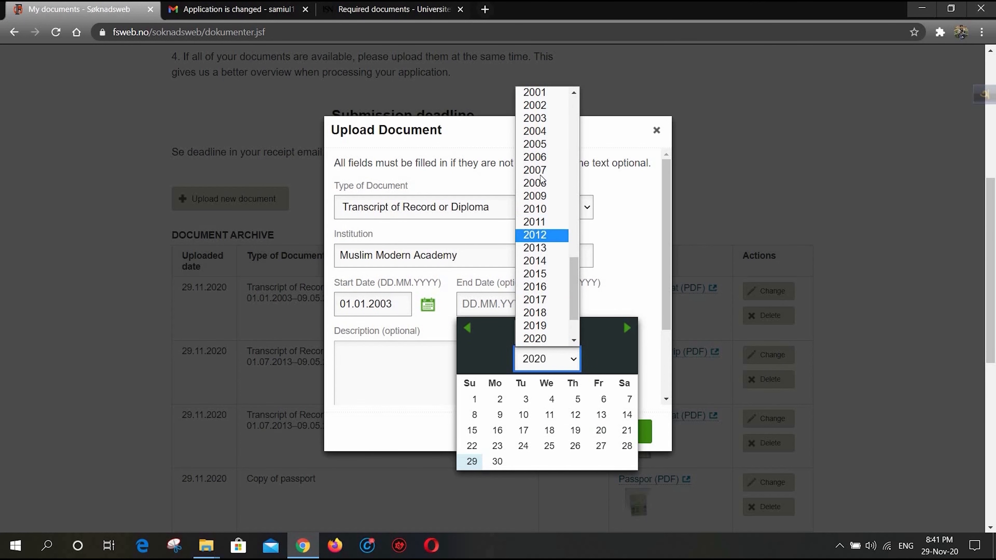
click(535, 248)
click(548, 333)
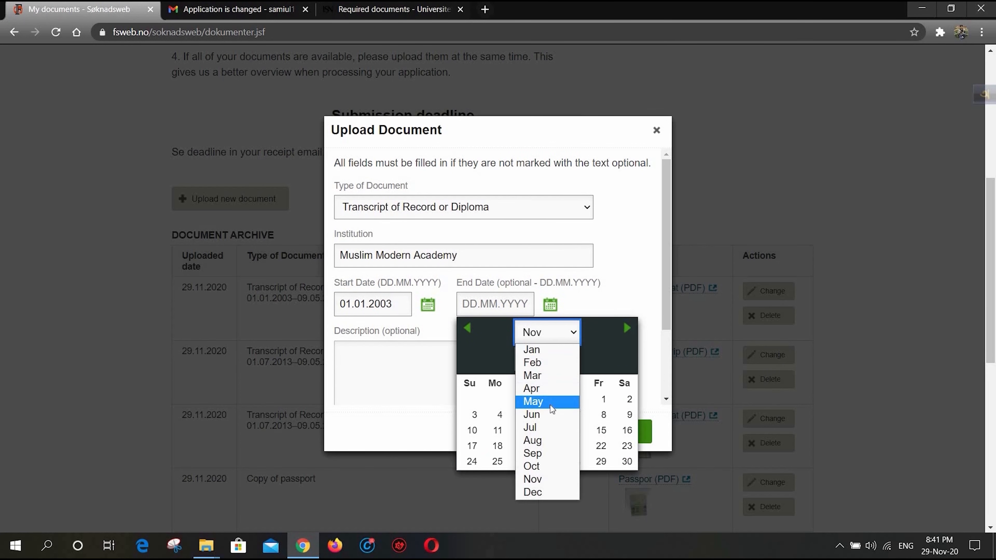
click(534, 401)
click(575, 414)
- Attach SSC Transcript.pdf to the second Muslim Modern Academy entry and upload it
scroll(390, 374, down, 3)
click(390, 374)
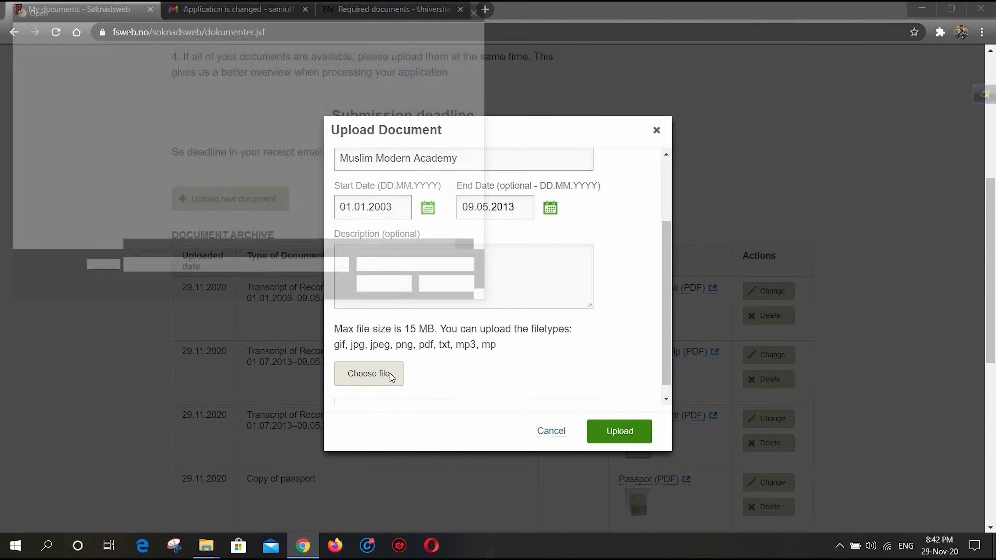
double_click(193, 230)
scroll(512, 359, down, 1)
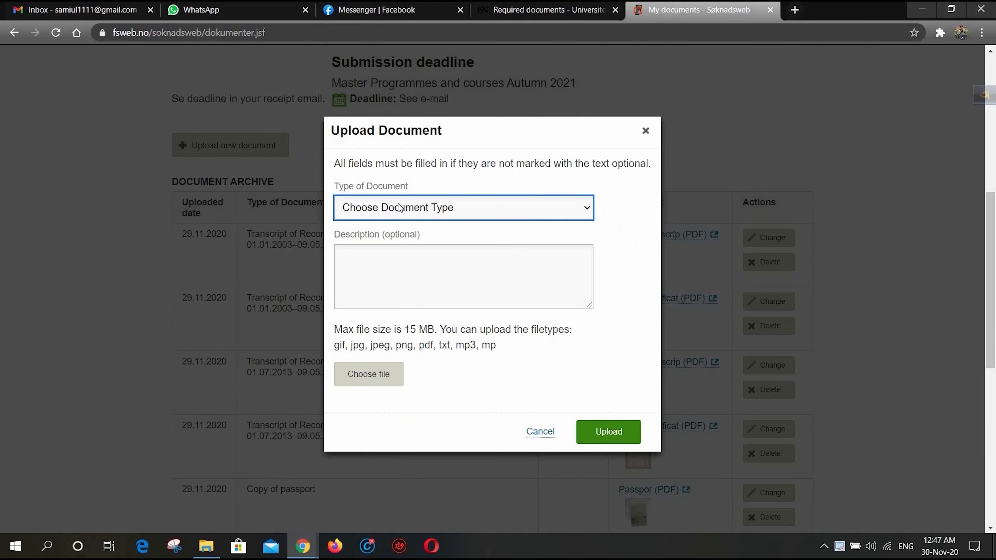
- Upload Letter of Motivation.pdf from the Certificate (Scan Copy) folder as a Letter of Motivation for international applicants
click(399, 208)
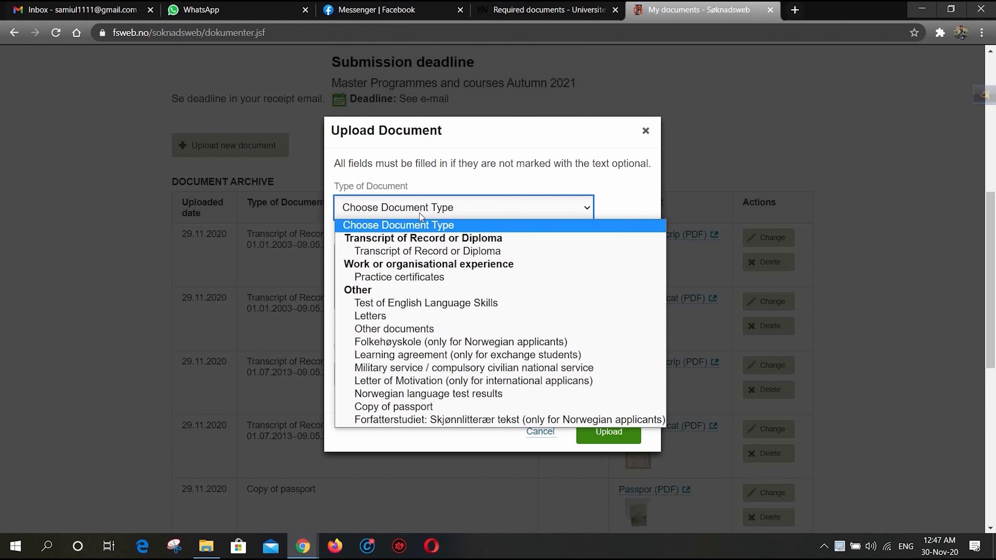
click(496, 381)
click(387, 375)
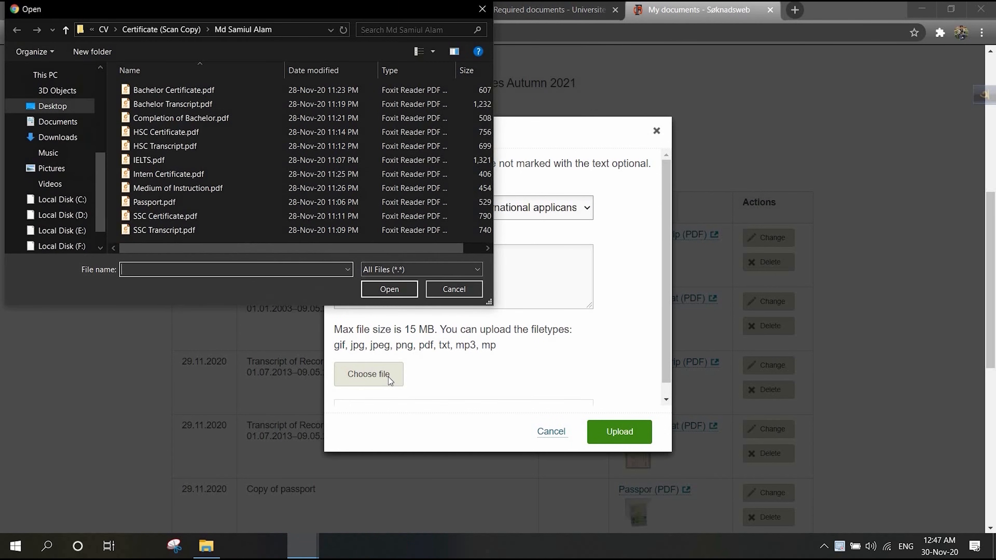
click(66, 30)
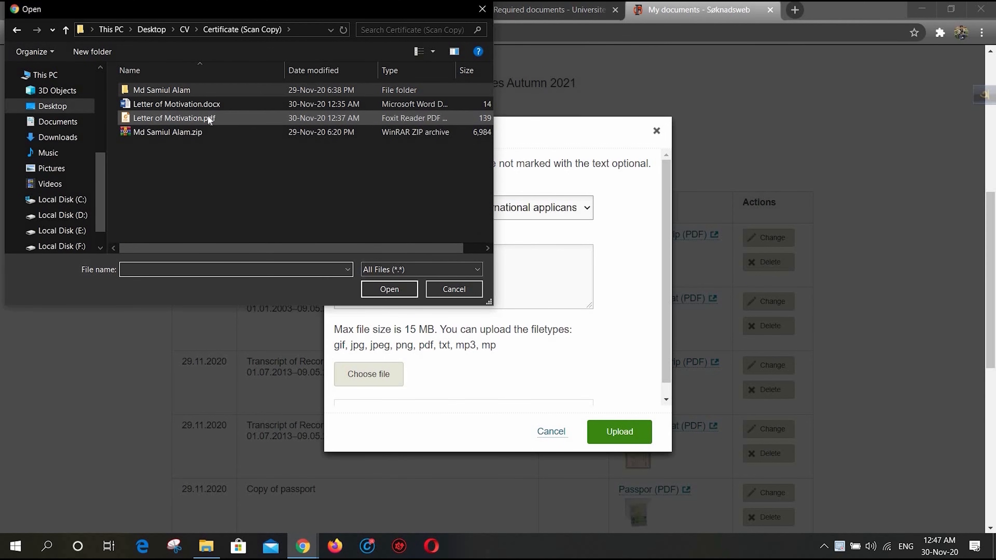
double_click(218, 117)
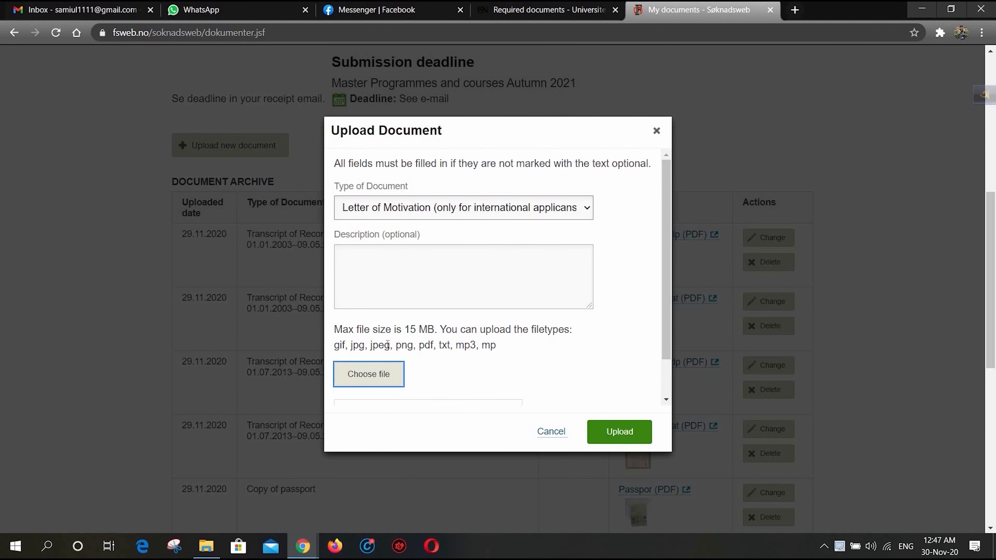
scroll(523, 340, down, 1)
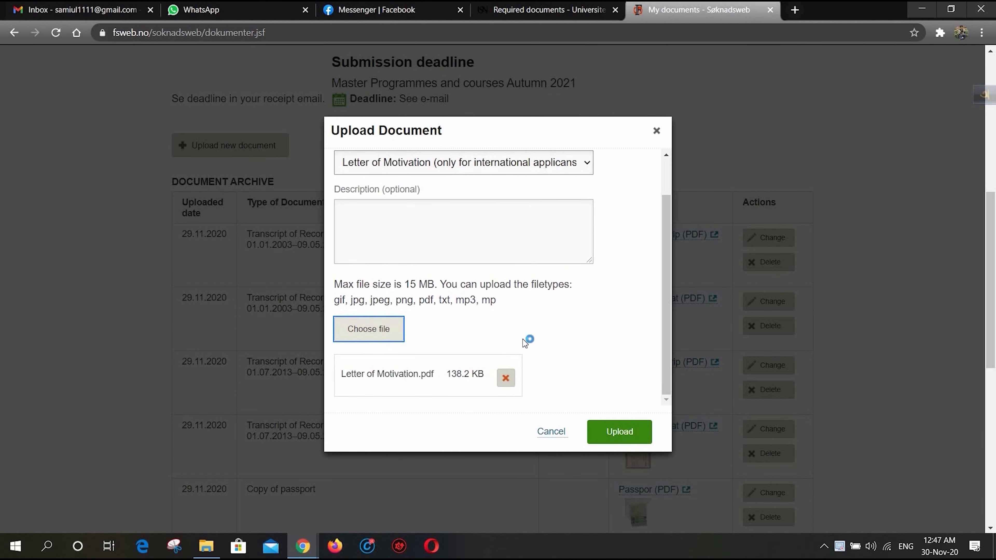
click(632, 432)
- Review all uploaded entries in the document archive and read through the Master Programmes and courses application receipt
scroll(546, 264, down, 1)
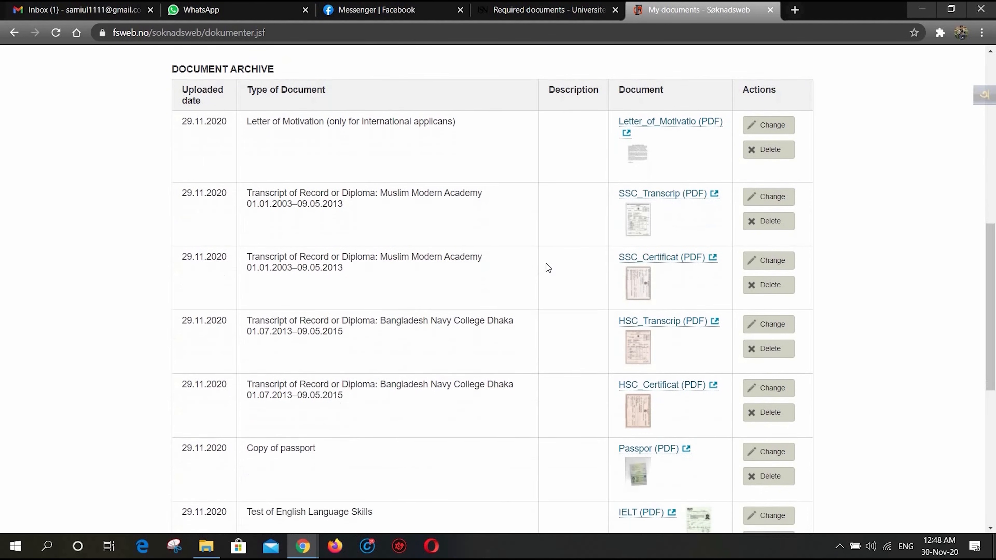
scroll(546, 264, down, 1)
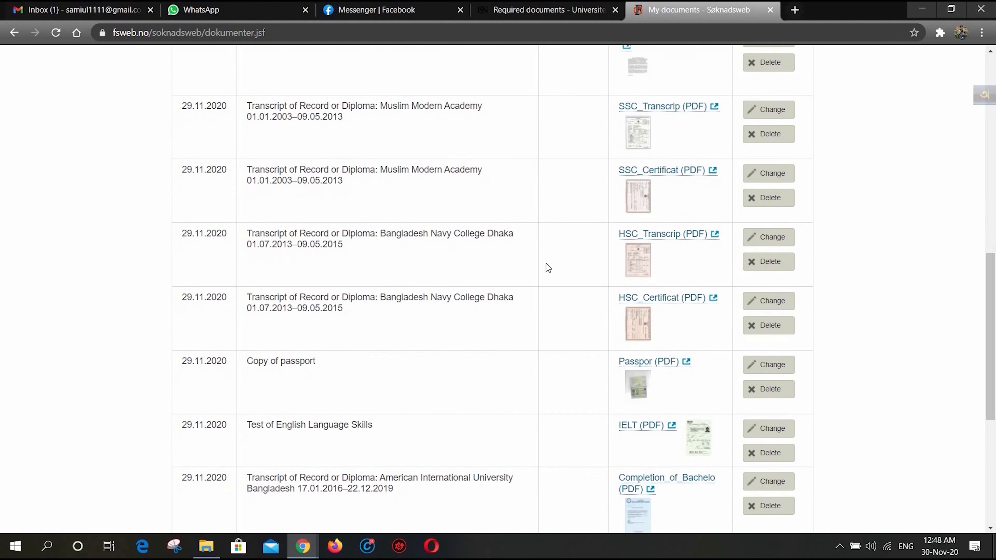
scroll(546, 263, up, 2)
scroll(546, 264, down, 1)
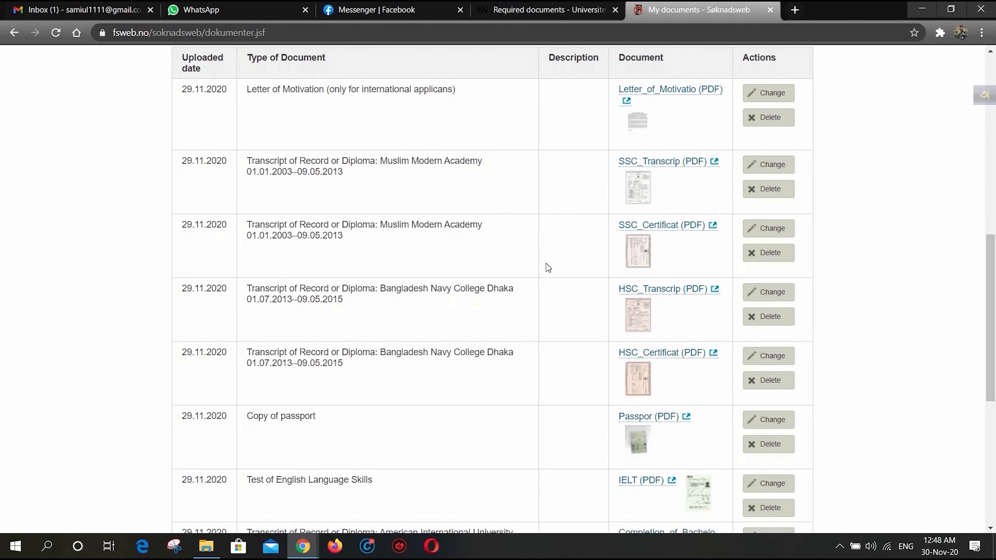
scroll(548, 268, down, 1)
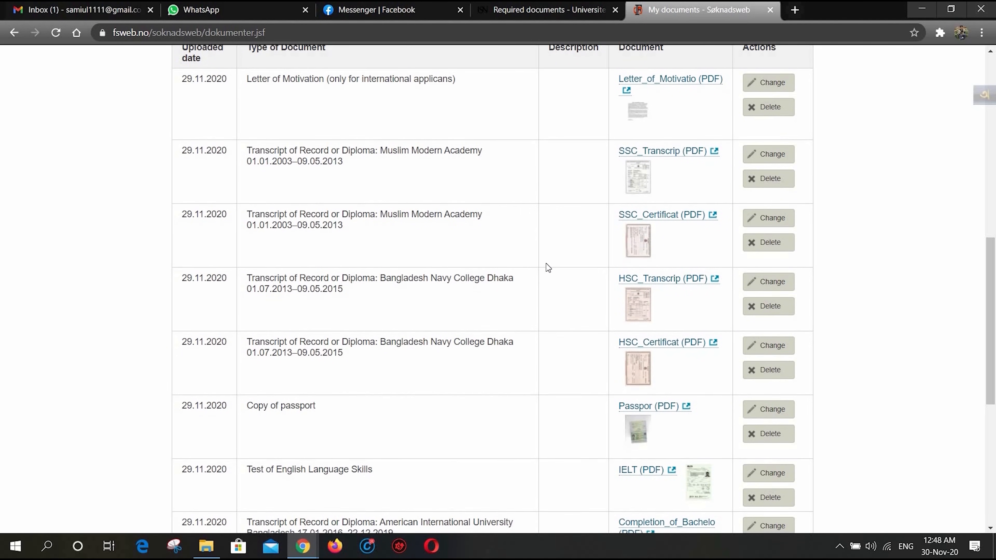
scroll(546, 264, down, 3)
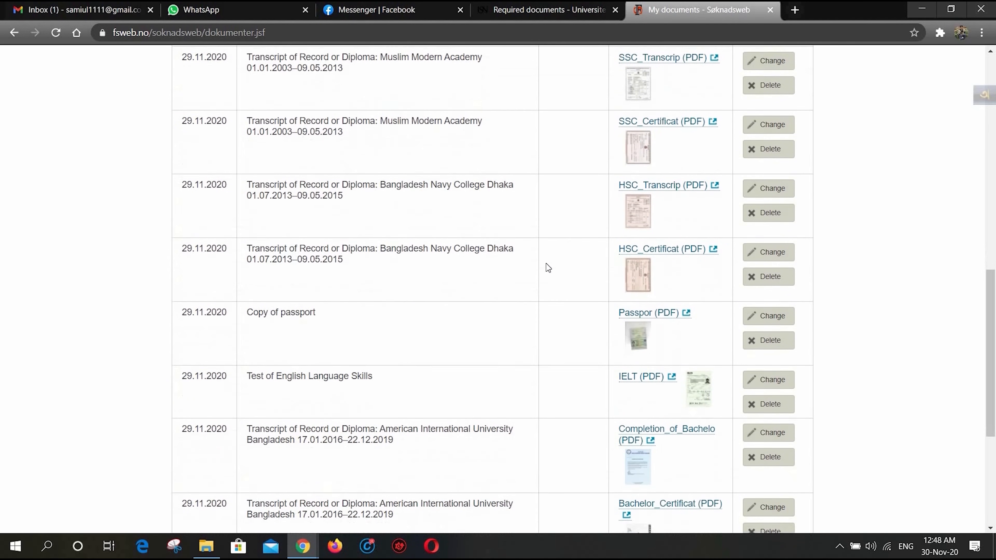
scroll(547, 263, down, 6)
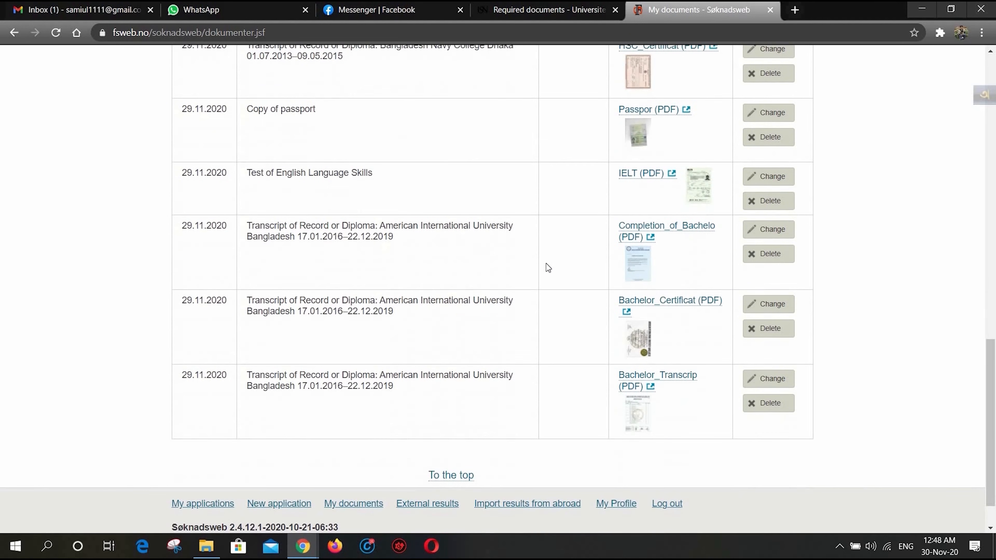
scroll(548, 268, down, 1)
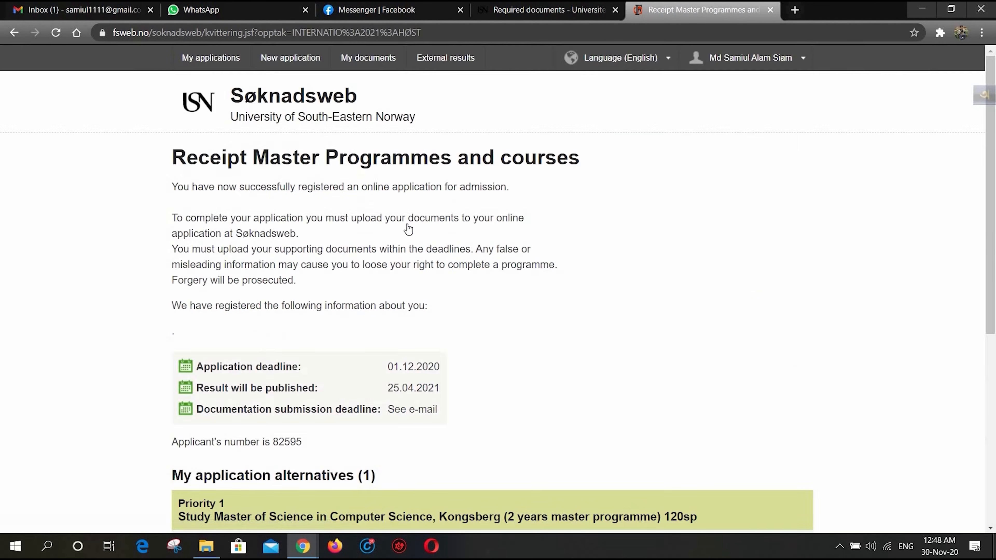
scroll(528, 349, down, 1)
scroll(528, 349, down, 5)
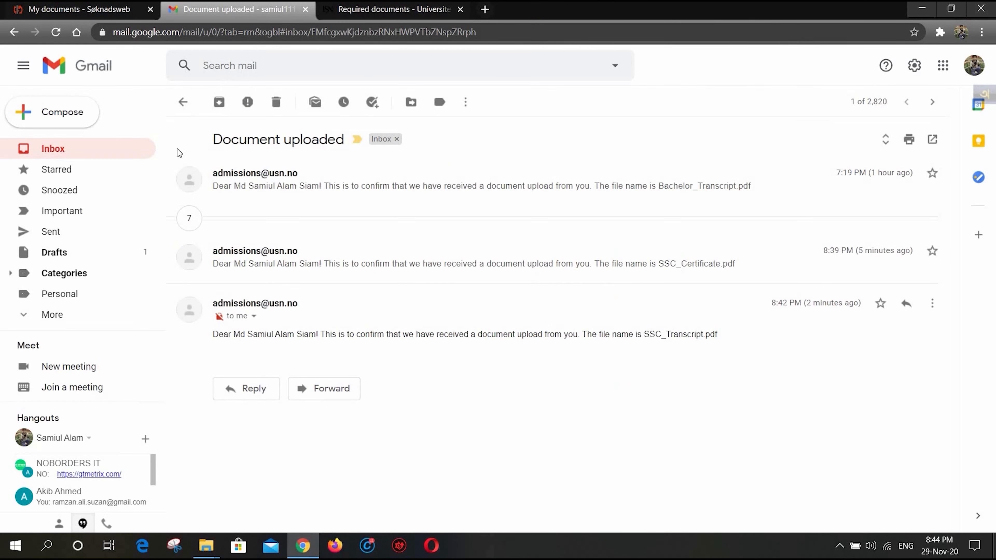
- In Gmail, expand the collapsed messages of the Document uploaded conversation and review the admissions office's upload confirmations
click(189, 219)
scroll(239, 251, down, 6)
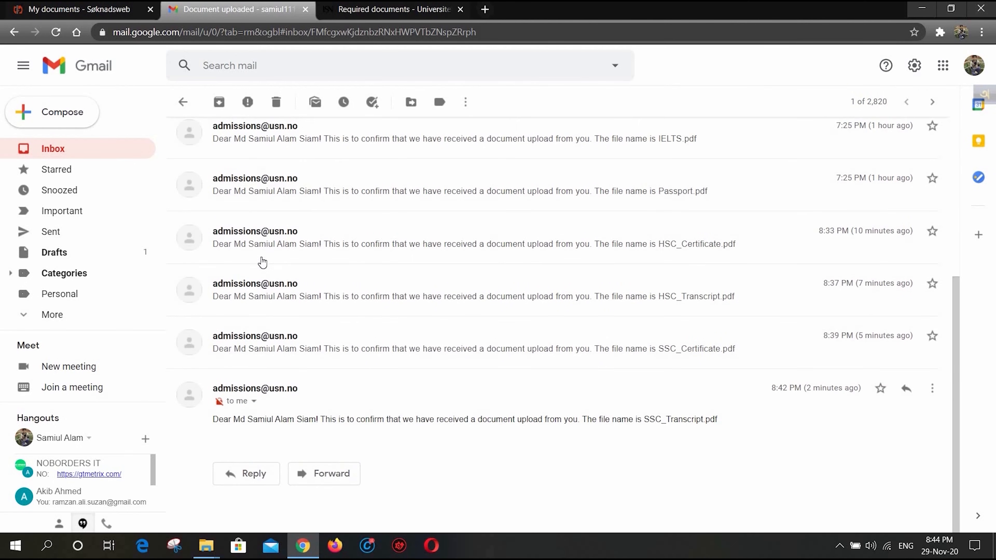